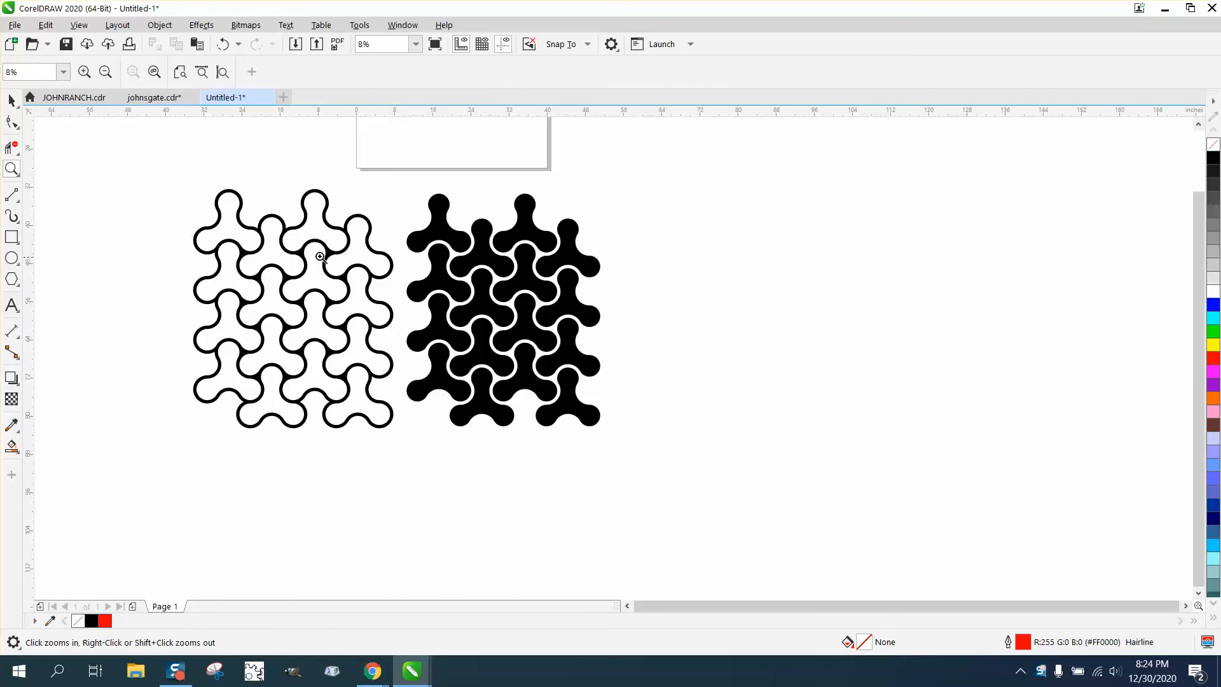
# Draw a three-sided polygon about 40.1 inches wide and 34.75 inches high in the empty area beside the black pattern.
pyautogui.moveTo(305, 236); pyautogui.dragTo(337, 255)
pyautogui.scroll(-4, 329, 254)
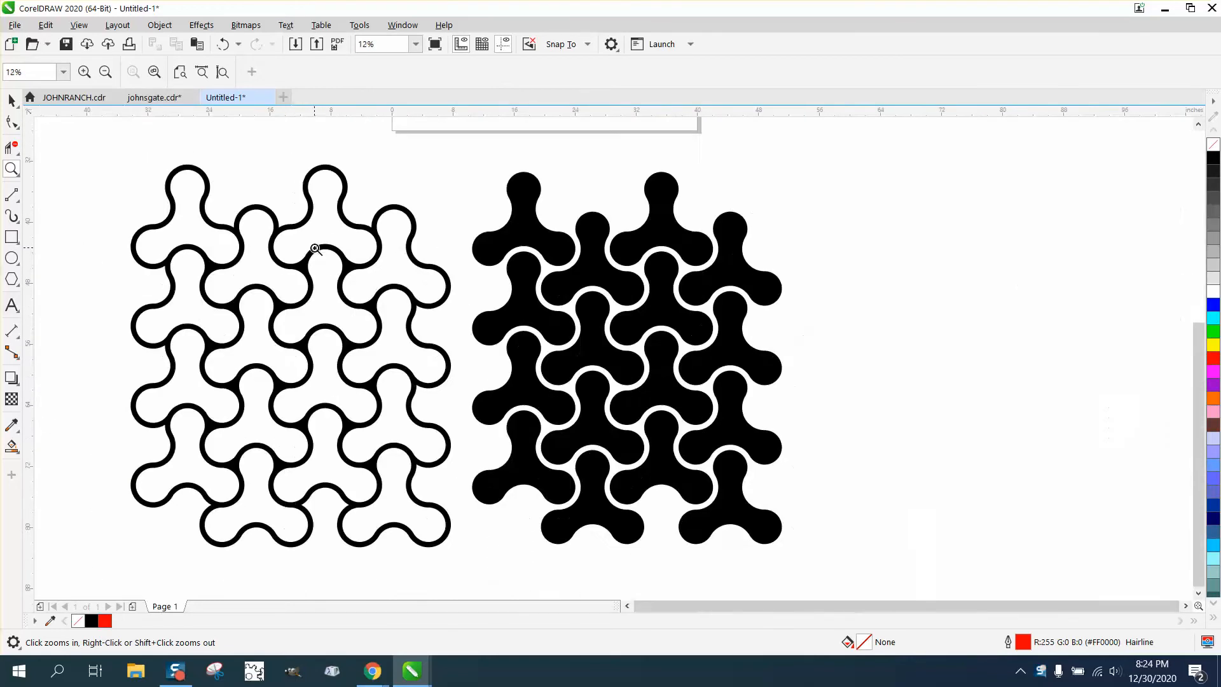
pyautogui.rightClick(315, 248)
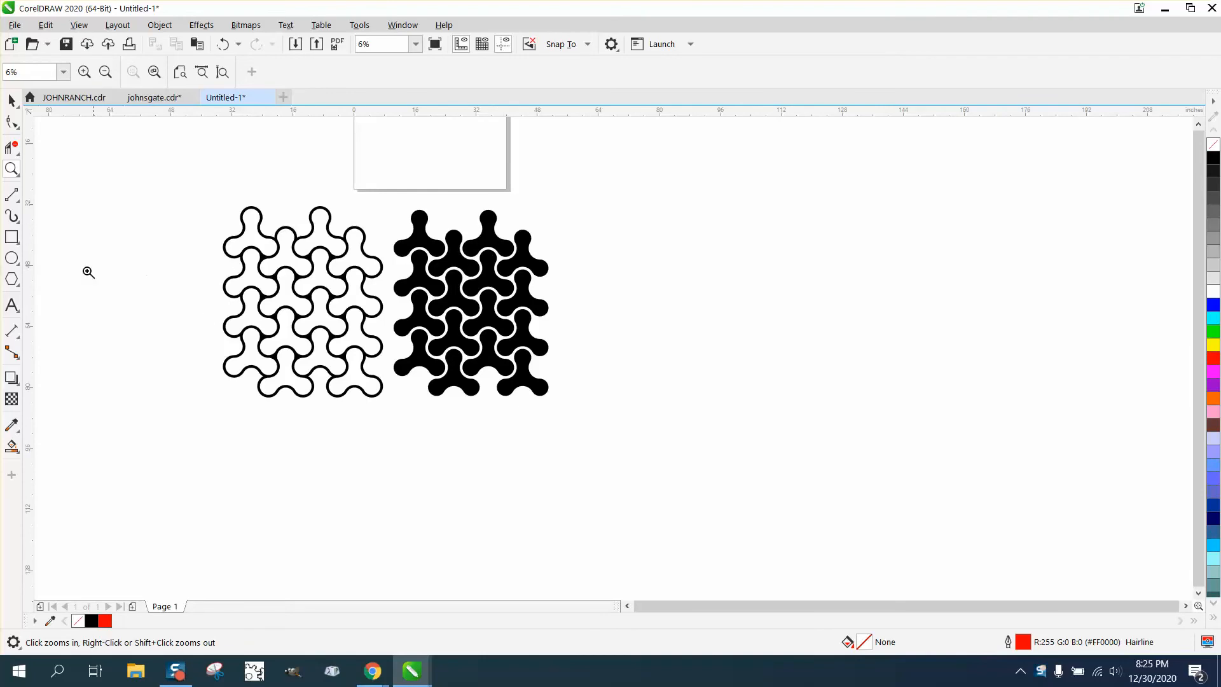
pyautogui.click(22, 291)
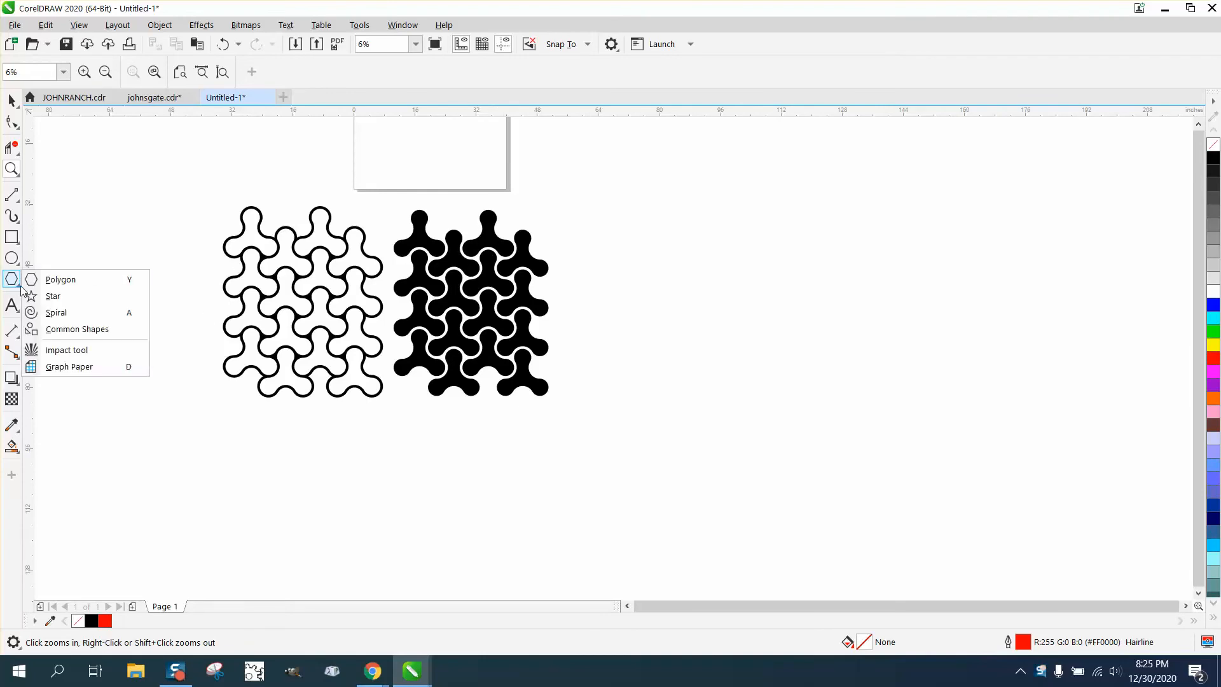
pyautogui.click(51, 275)
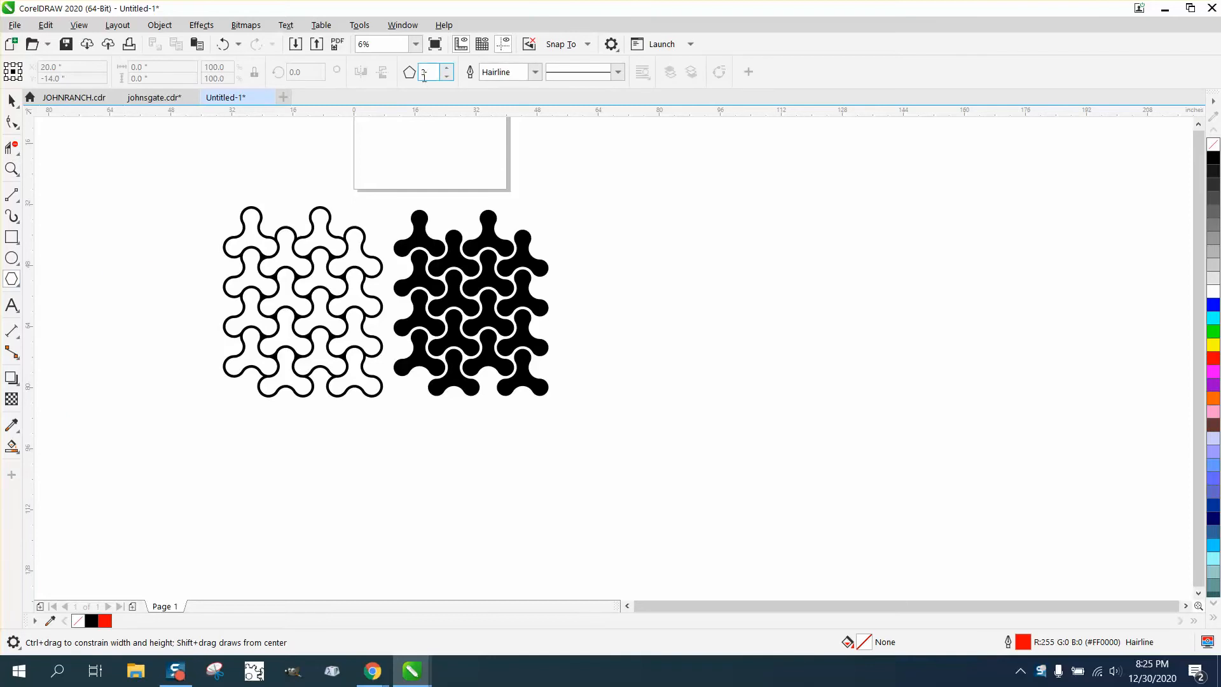
pyautogui.moveTo(824, 213); pyautogui.dragTo(683, 389)
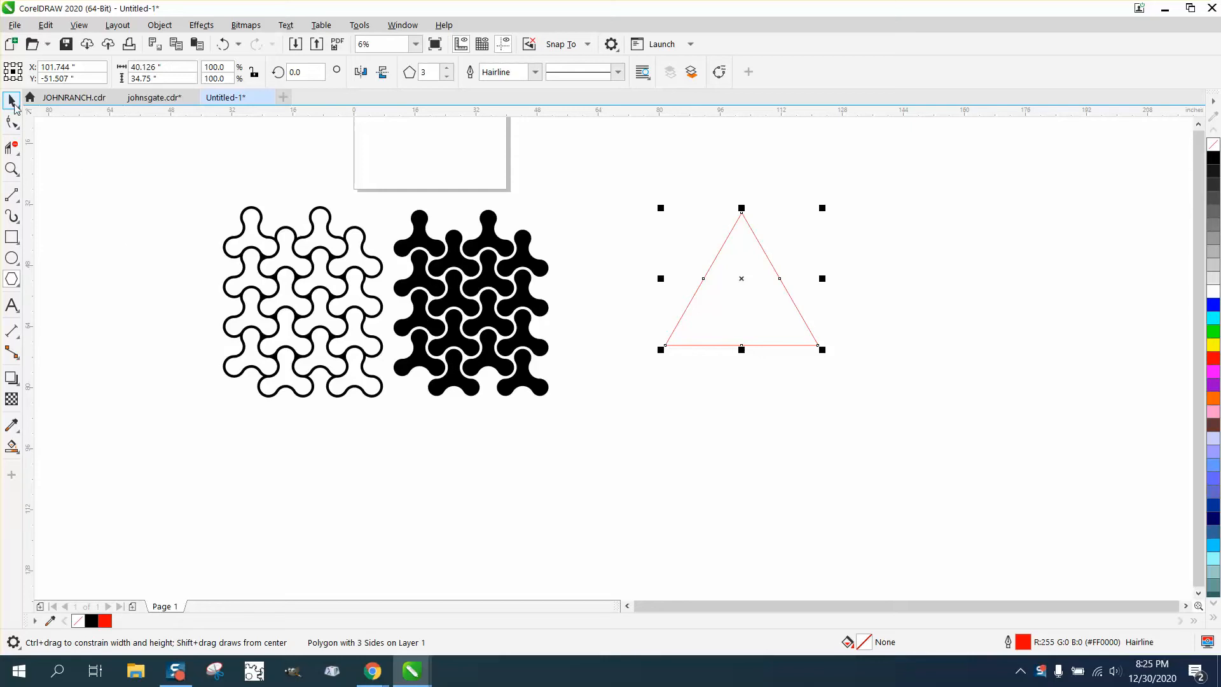
# Draw three straight 2-Point Lines inside the triangle, each joining the midpoint of a side to the opposite corner.
pyautogui.click(20, 202)
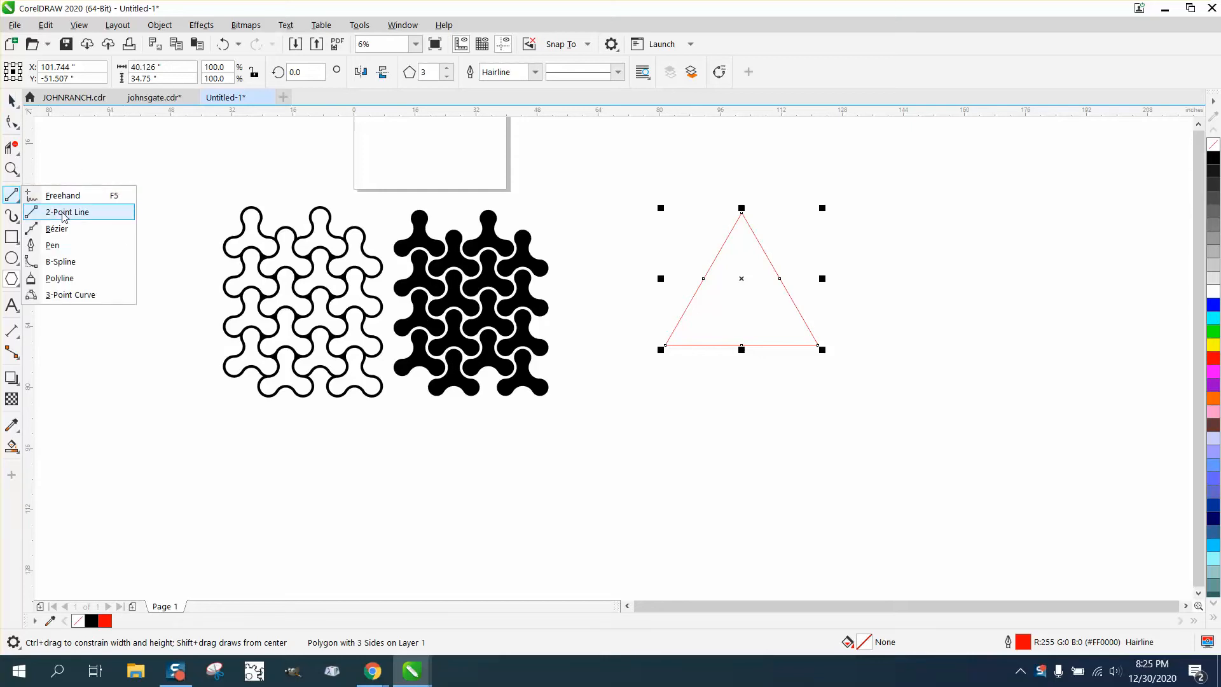
pyautogui.click(64, 210)
pyautogui.moveTo(703, 277); pyautogui.dragTo(818, 346)
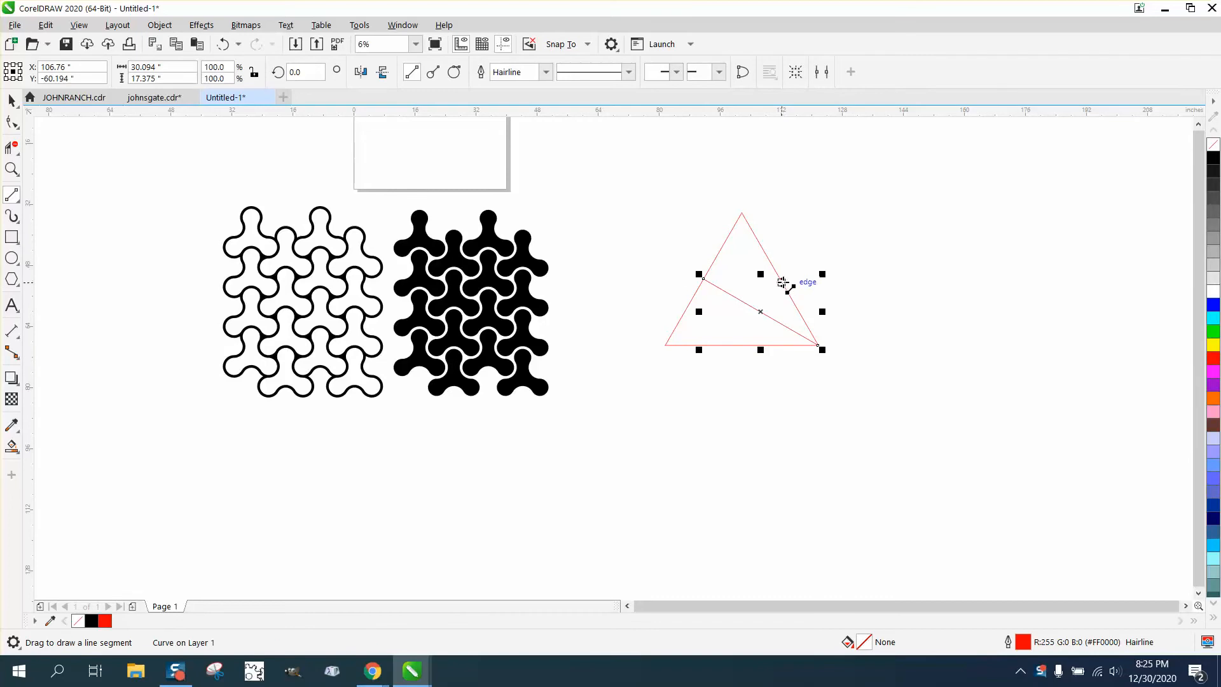
pyautogui.moveTo(780, 279); pyautogui.dragTo(666, 345)
pyautogui.moveTo(741, 345); pyautogui.dragTo(741, 213)
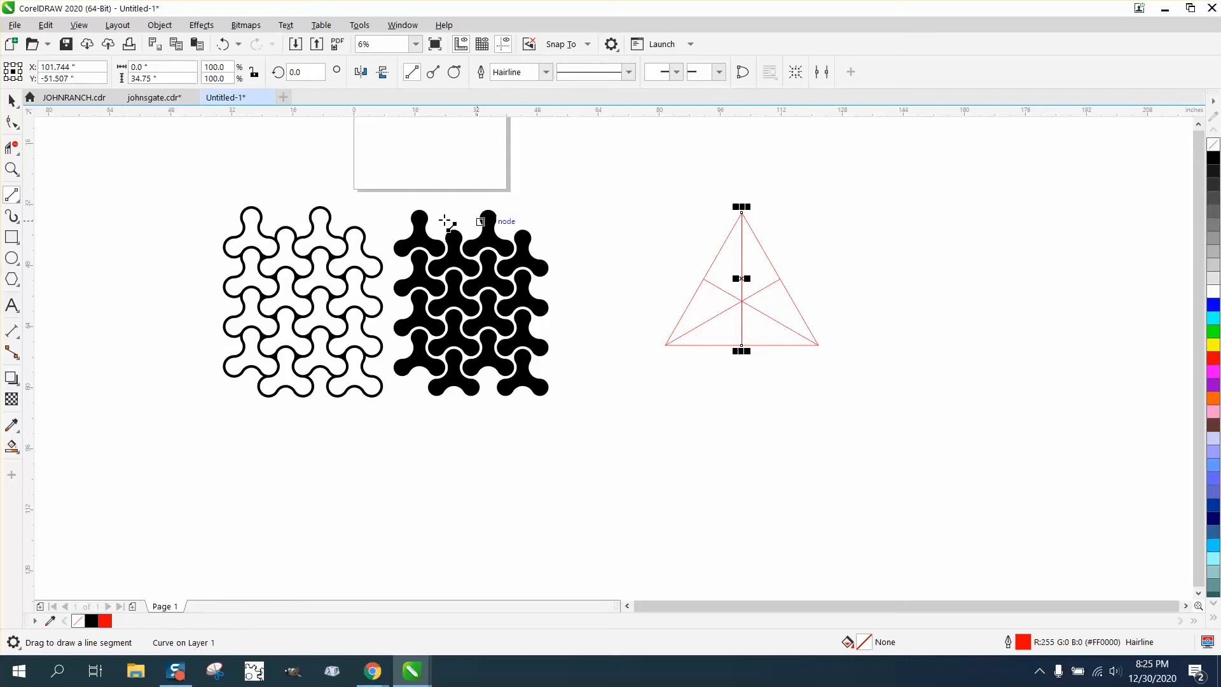
# Group the triangle with its three inner lines.
pyautogui.click(12, 101)
pyautogui.moveTo(638, 164); pyautogui.dragTo(883, 421)
pyautogui.hotkey('ctrl', 'g')
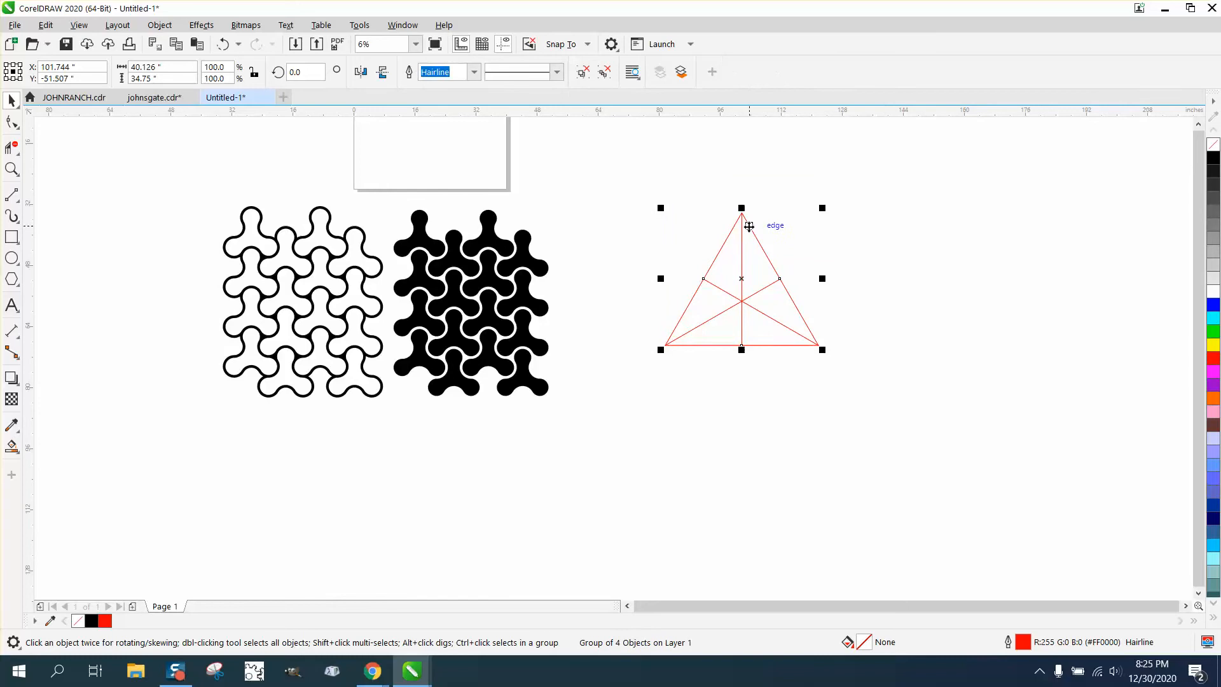
# Duplicate the triangle group at both lower corners and fill the gap between them with a vertically mirrored copy.
pyautogui.moveTo(742, 212); pyautogui.dragTo(819, 354)
pyautogui.click(763, 292)
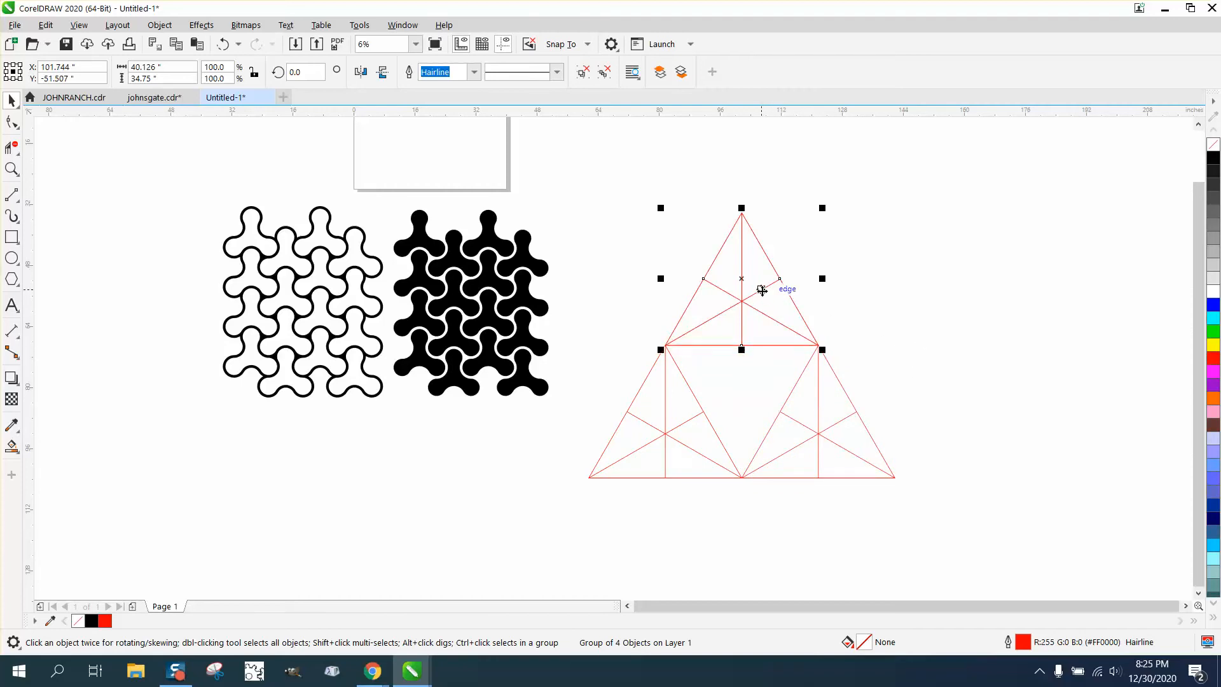
pyautogui.click(382, 71)
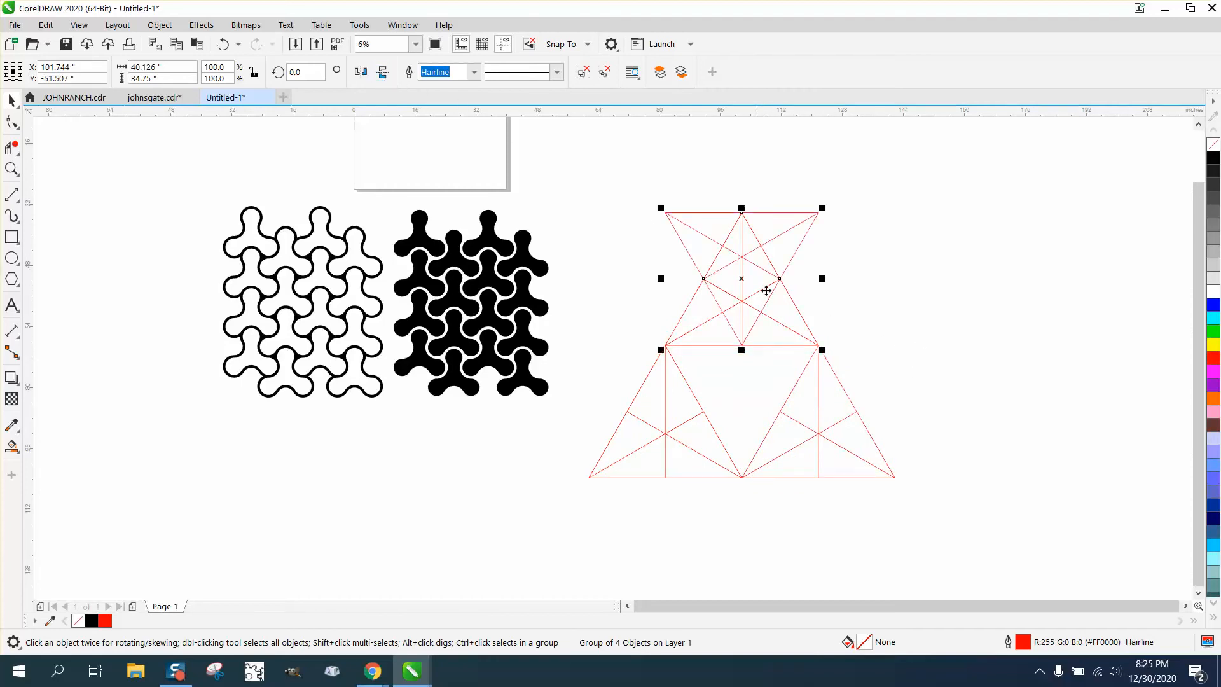
pyautogui.moveTo(741, 342); pyautogui.dragTo(741, 477)
pyautogui.click(586, 45)
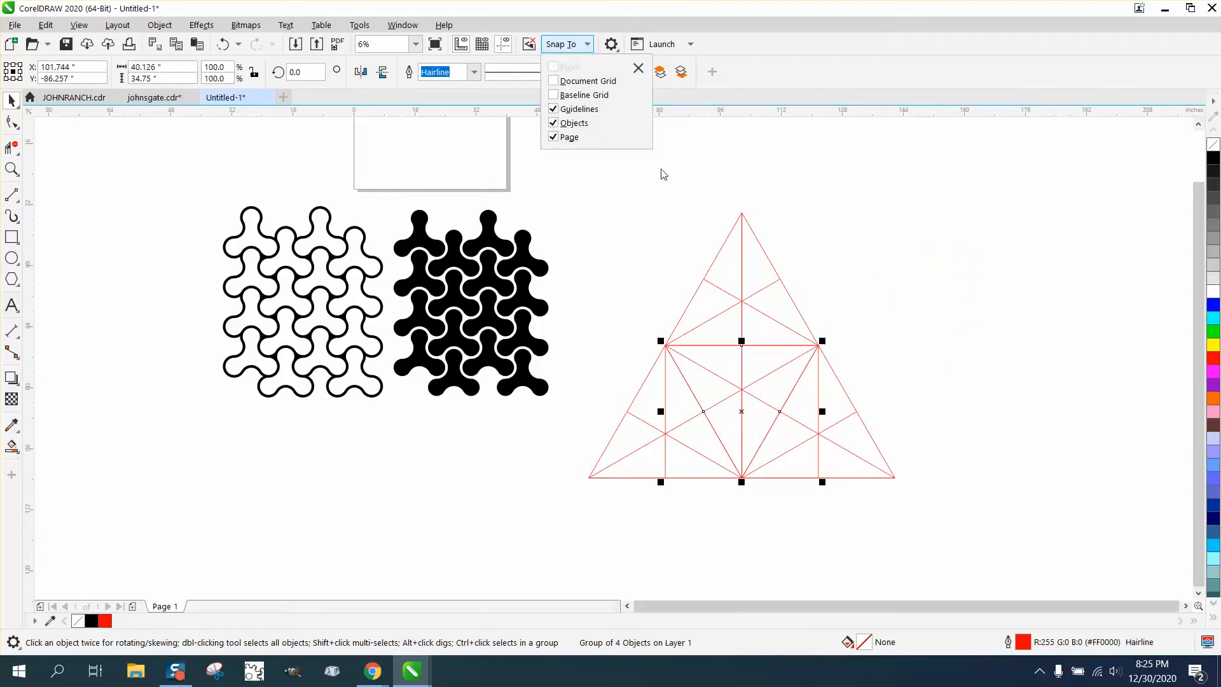
pyautogui.click(807, 219)
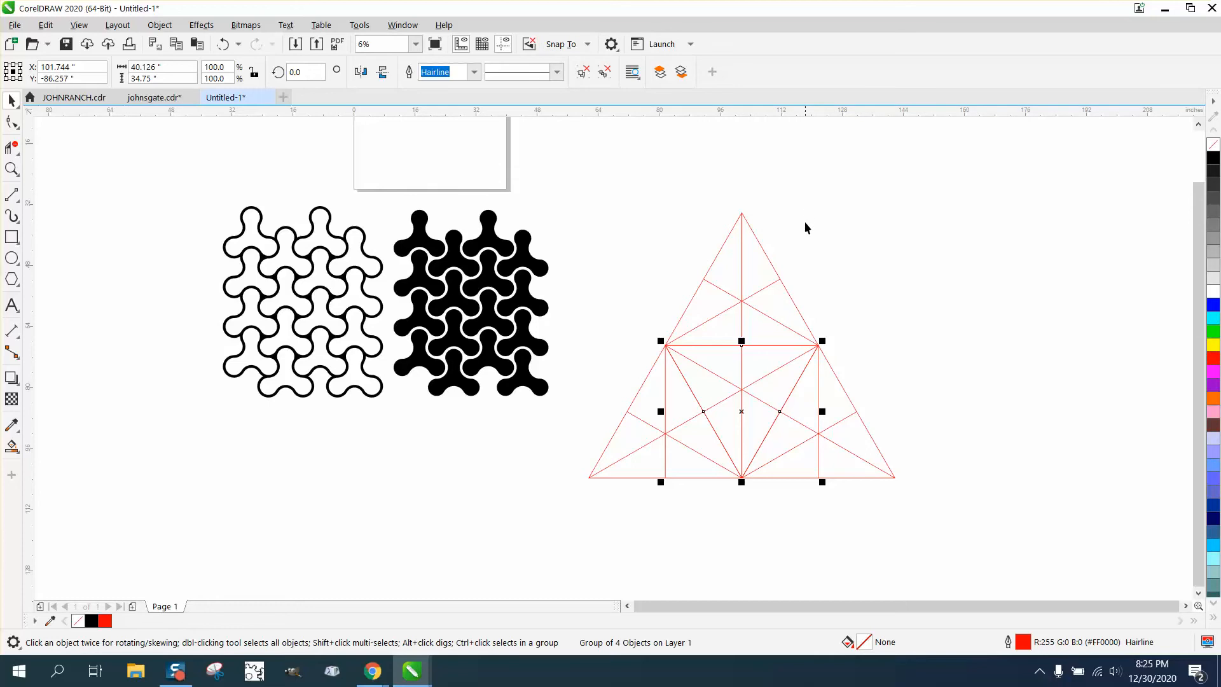
# Group all four triangle groups into one large triangle grid.
pyautogui.scroll(-1, 605, 243)
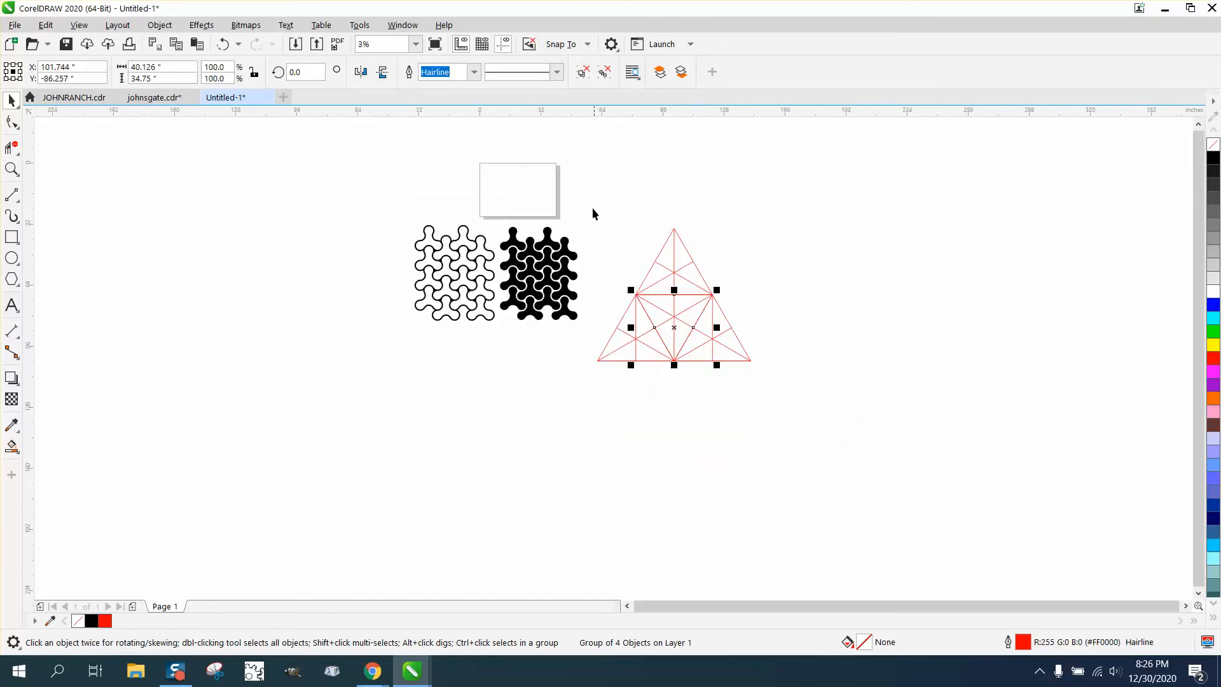
pyautogui.moveTo(577, 202); pyautogui.dragTo(787, 402)
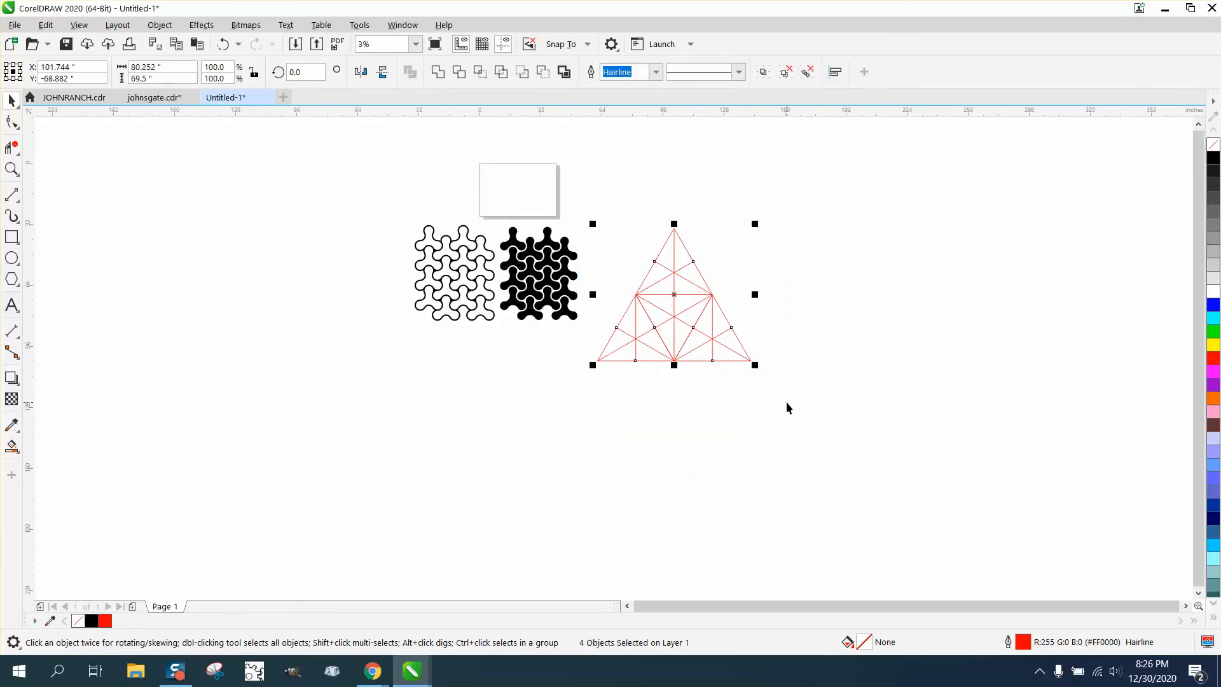
pyautogui.hotkey('ctrl', 'g')
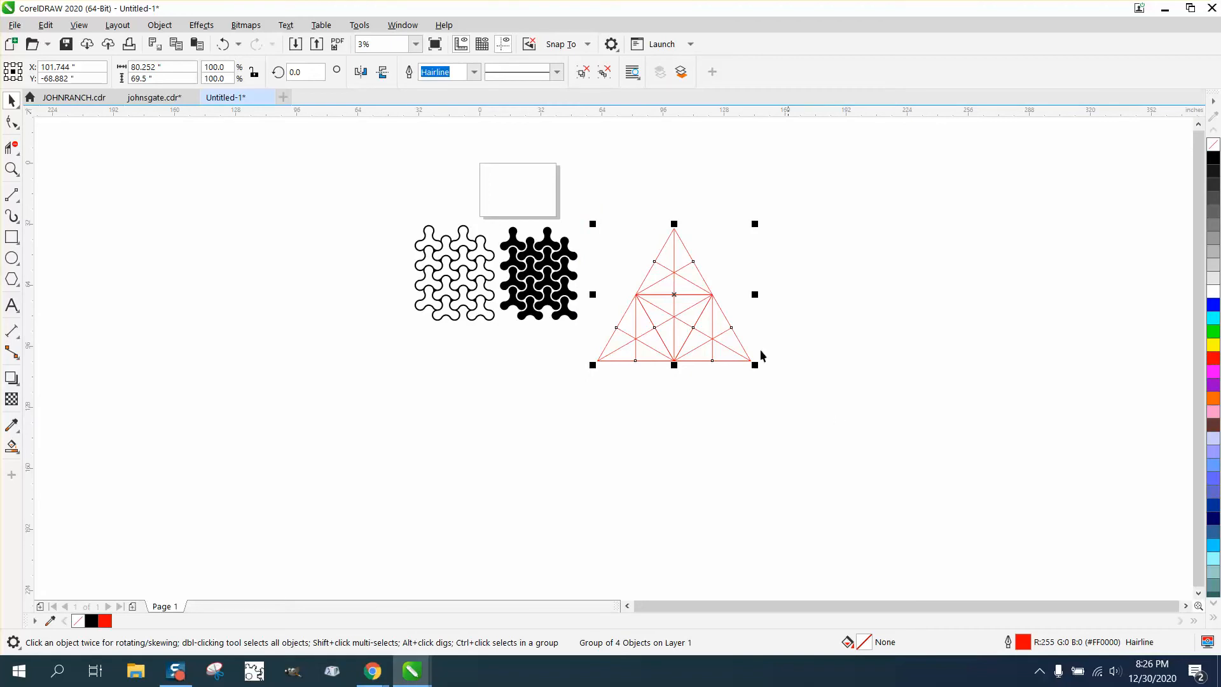
# Lock the grouped triangle grid.
pyautogui.click(159, 25)
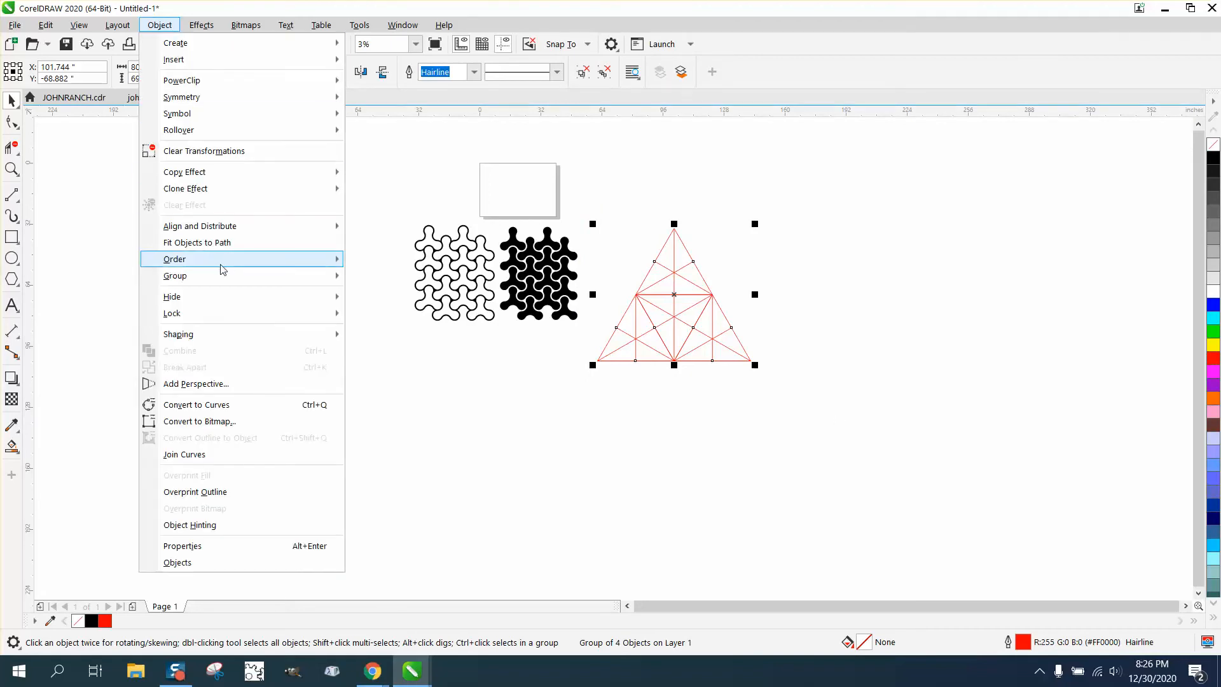
pyautogui.moveTo(219, 266)
pyautogui.moveTo(202, 313)
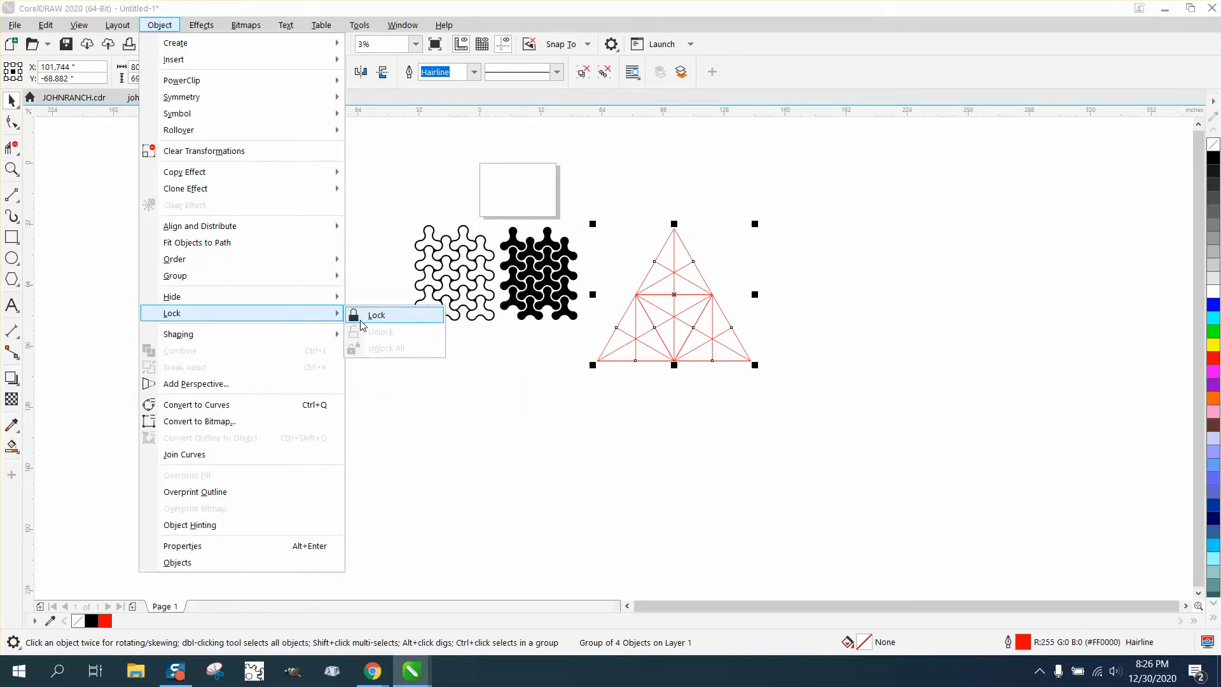
pyautogui.click(363, 316)
pyautogui.click(12, 168)
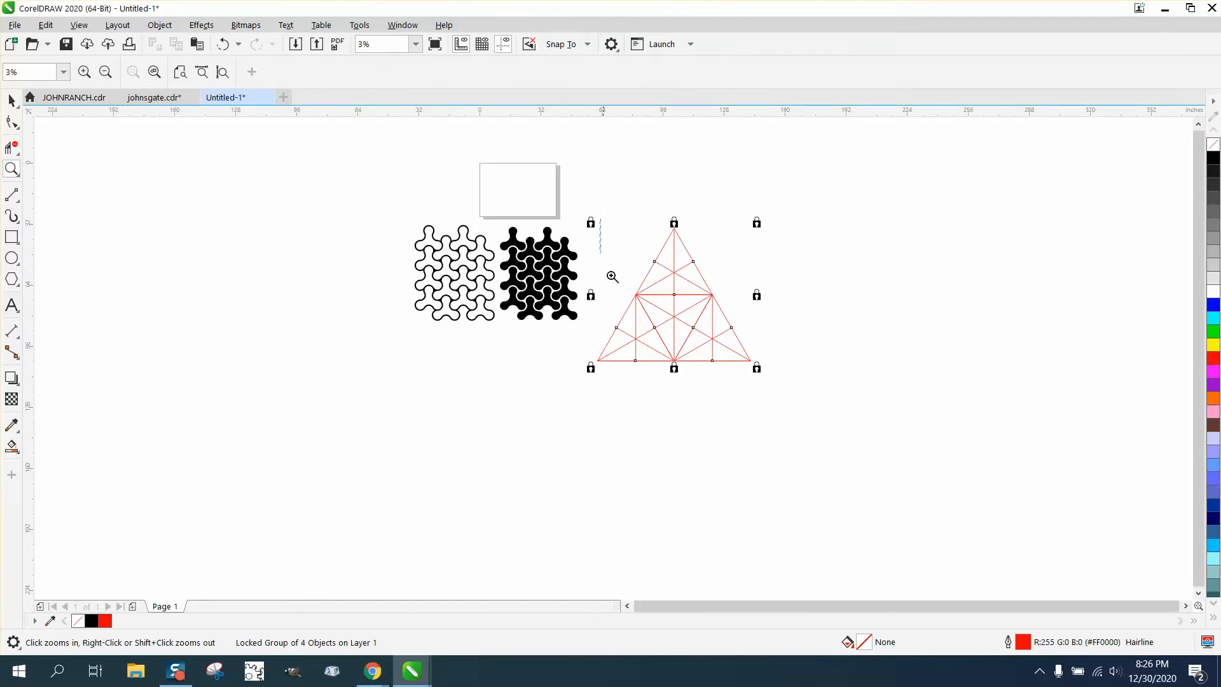
pyautogui.moveTo(810, 401); pyautogui.dragTo(625, 223)
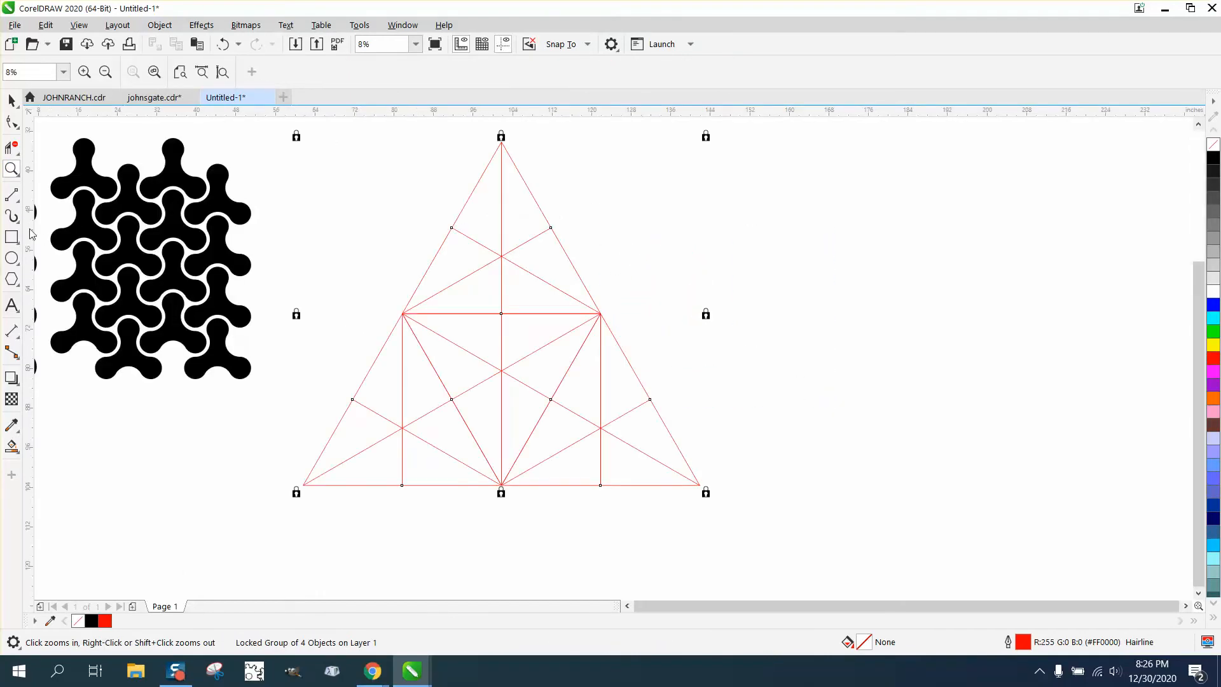
pyautogui.click(12, 257)
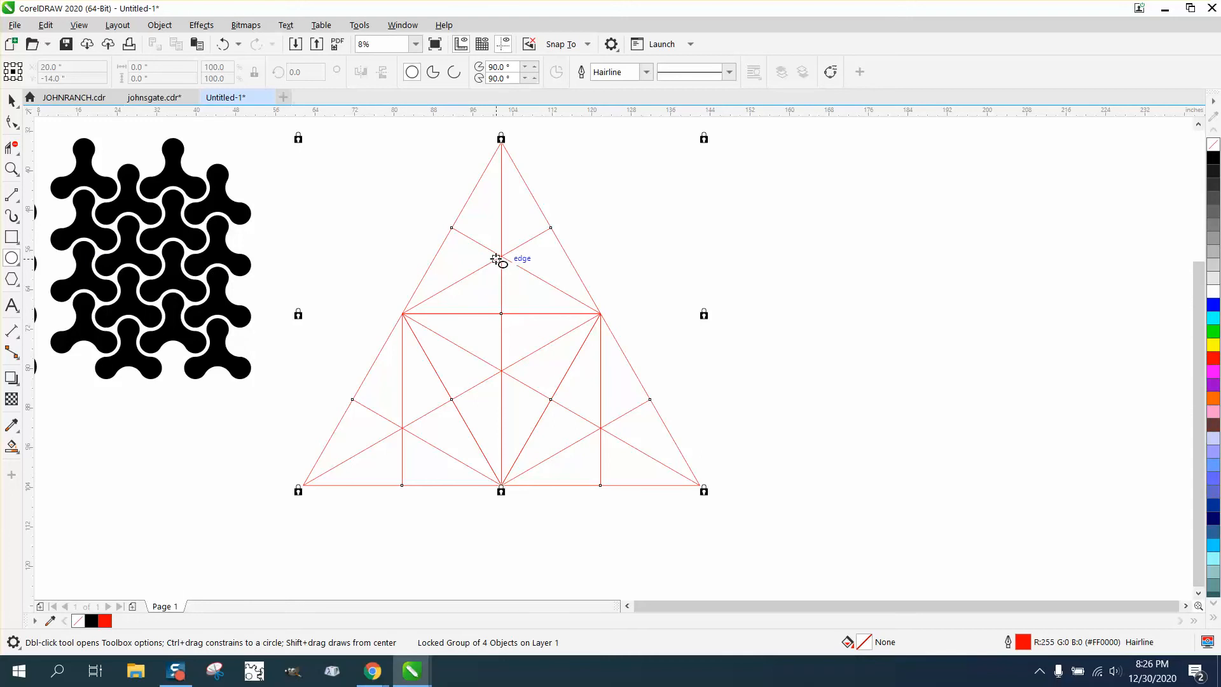
pyautogui.moveTo(501, 256); pyautogui.dragTo(450, 302)
pyautogui.press('Delete')
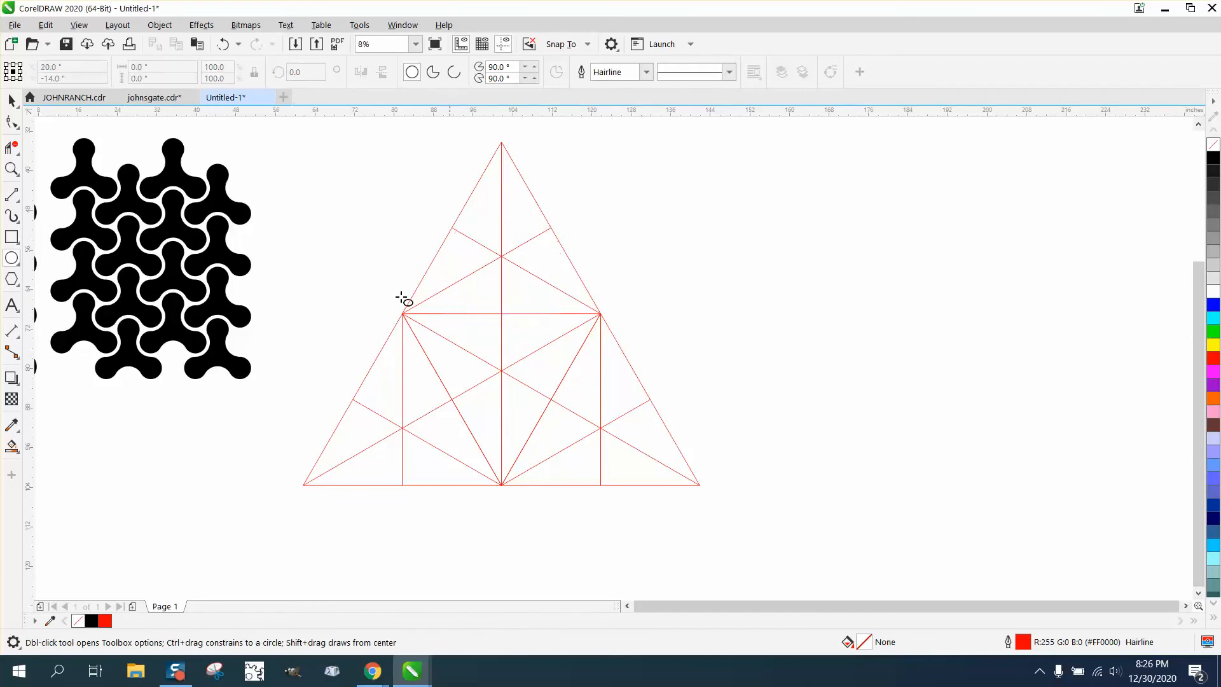
# Unlock all locked objects in the drawing.
pyautogui.press('space')
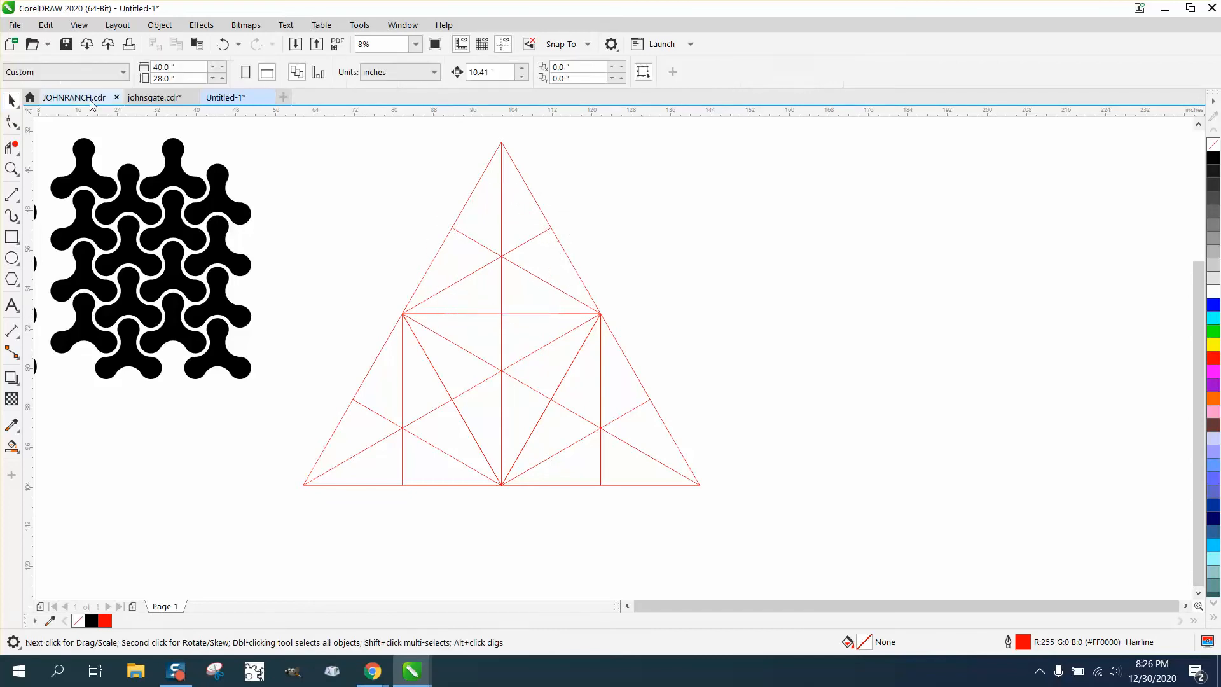
pyautogui.click(159, 24)
pyautogui.moveTo(199, 297)
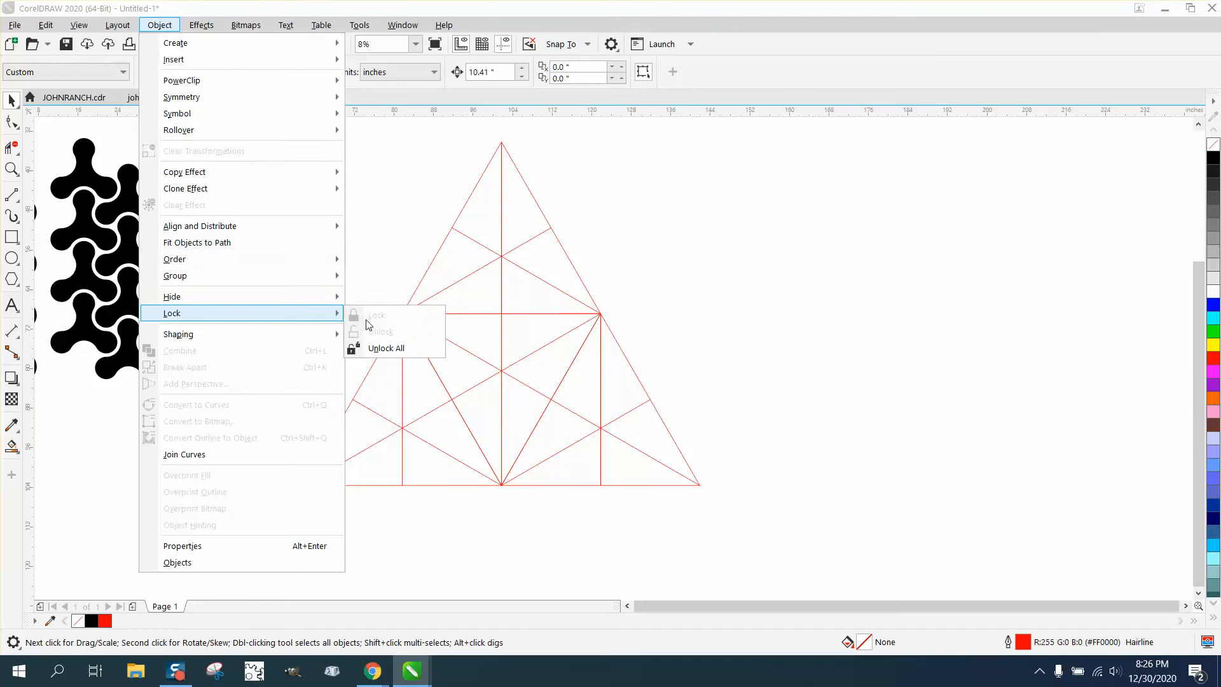
pyautogui.click(367, 344)
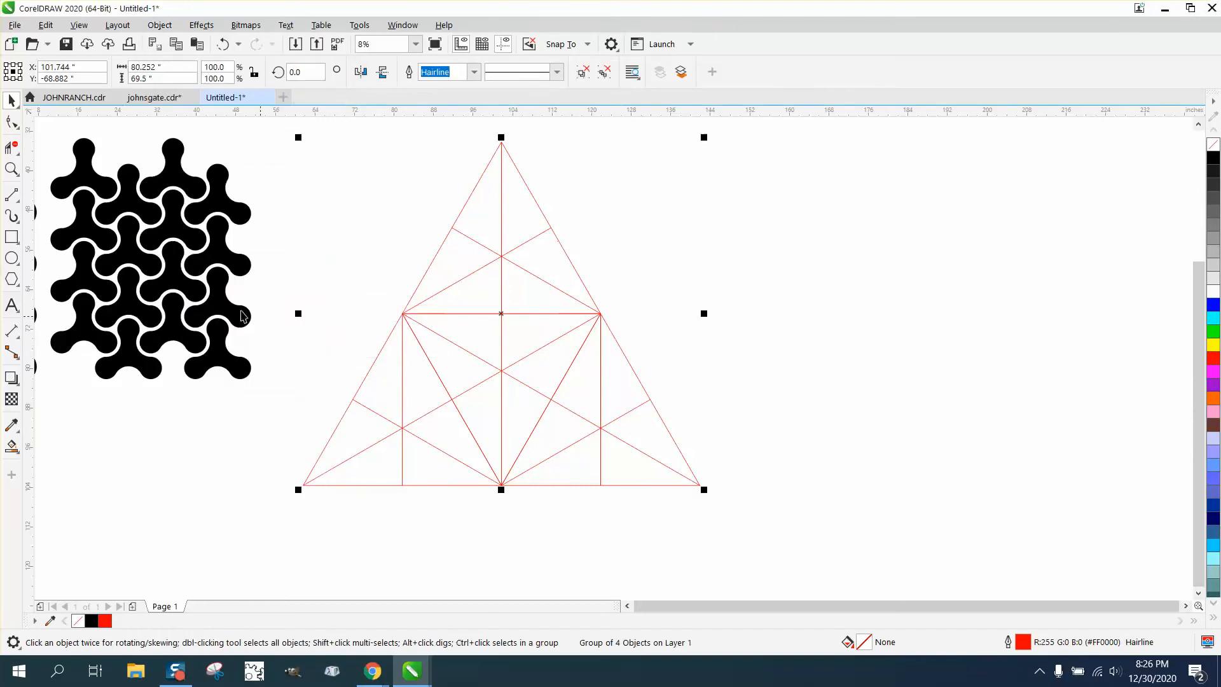
# Draw a circle about 23.17 inches in diameter, centred on the line intersection of the uppermost small triangle and touching its sides.
pyautogui.click(13, 258)
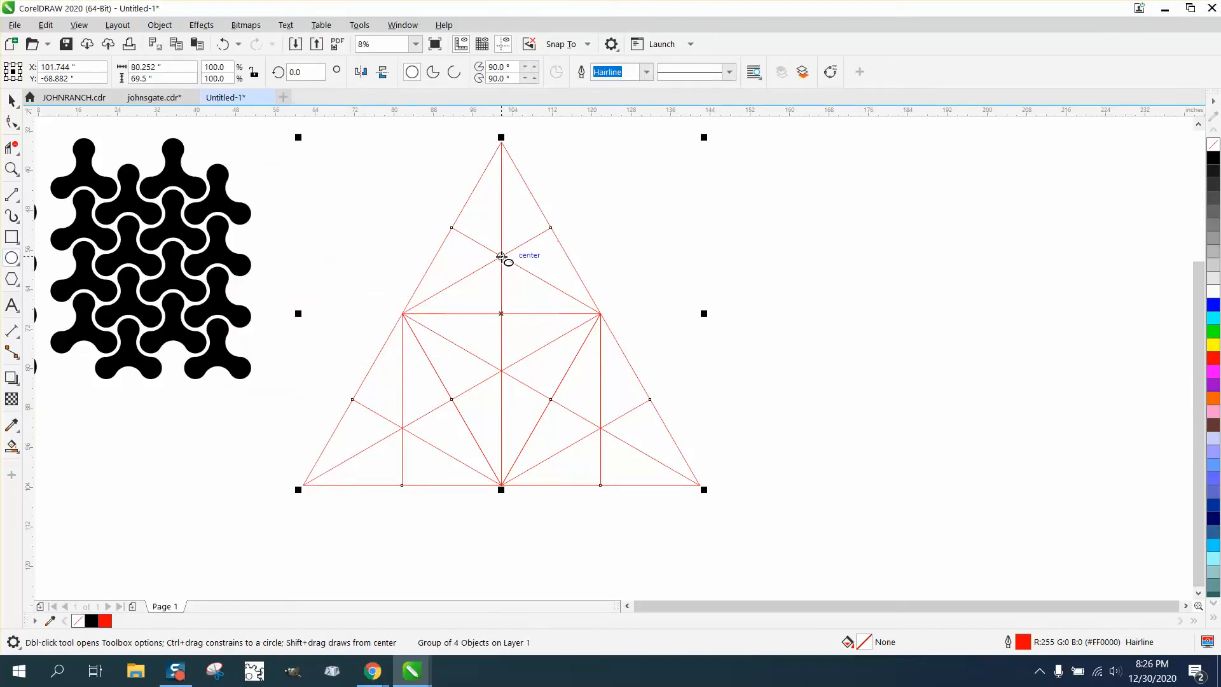
pyautogui.moveTo(501, 257); pyautogui.dragTo(464, 314)
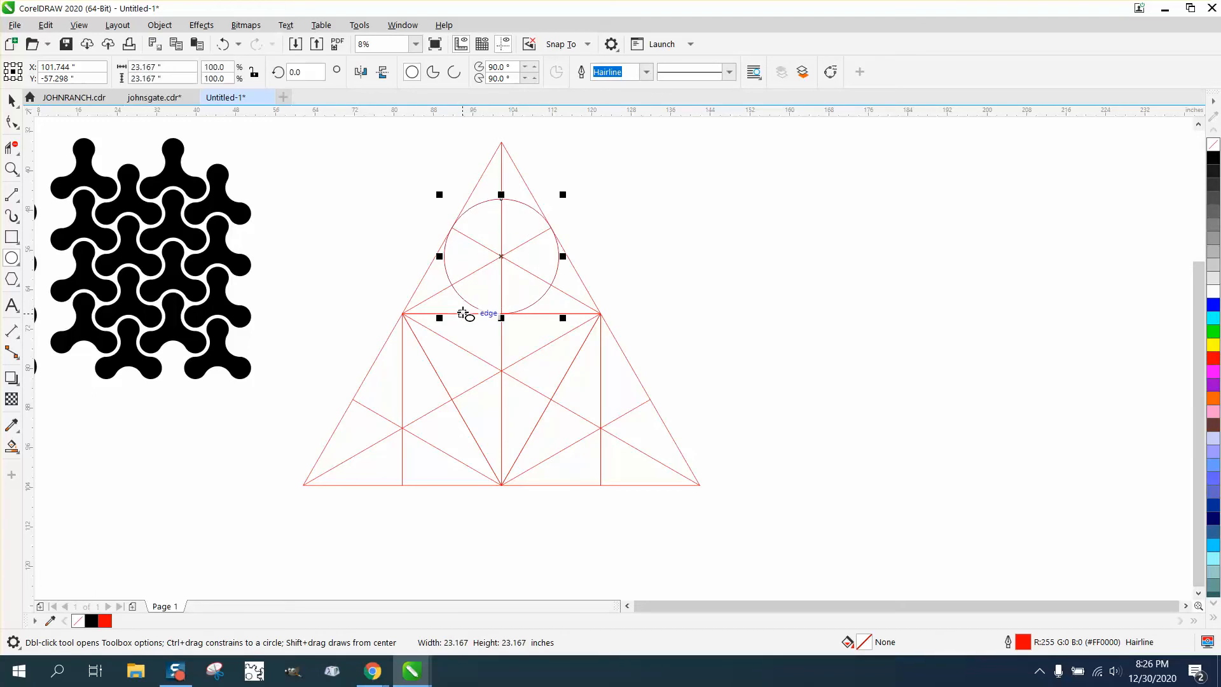
pyautogui.click(11, 101)
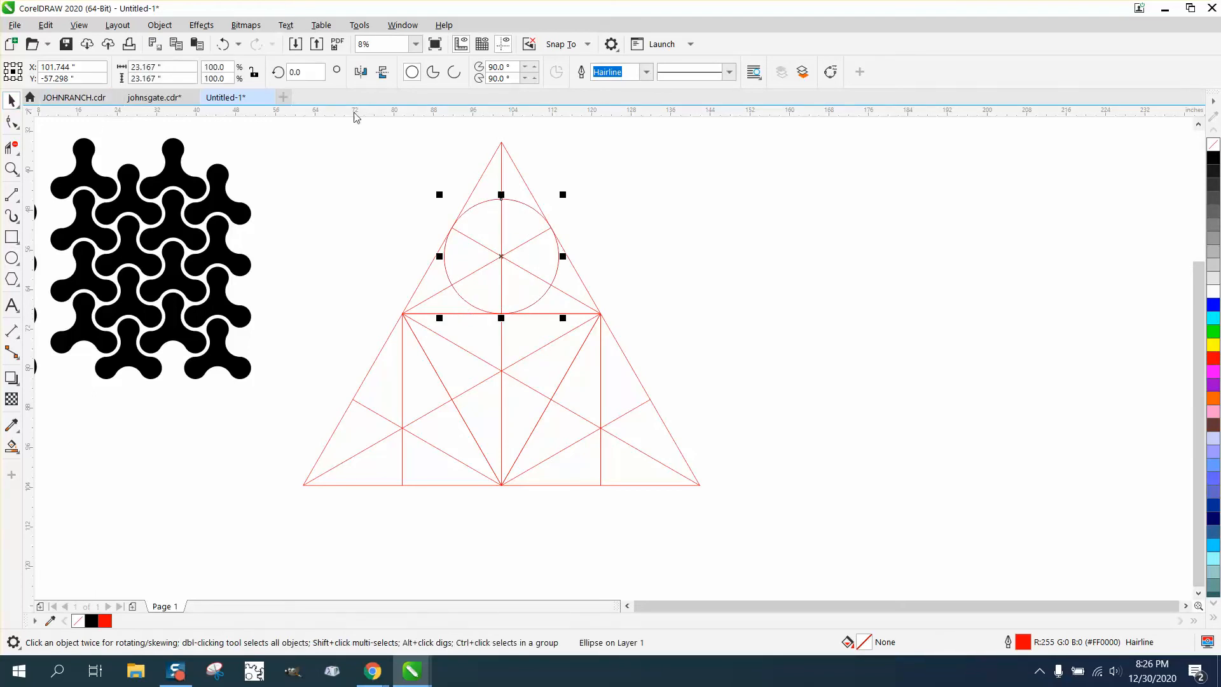
# Change the outline colour of the triangle grid to black, leaving out the circle.
pyautogui.click(514, 166)
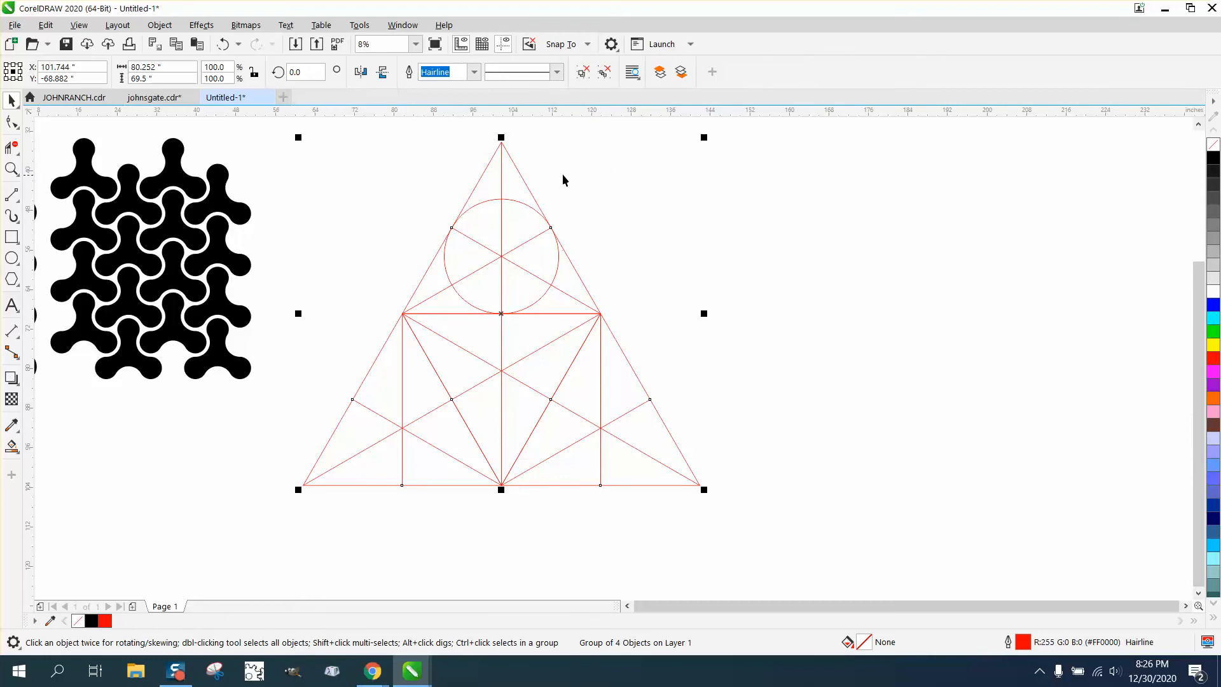
pyautogui.click(551, 186)
pyautogui.click(529, 189)
pyautogui.rightClick(1212, 164)
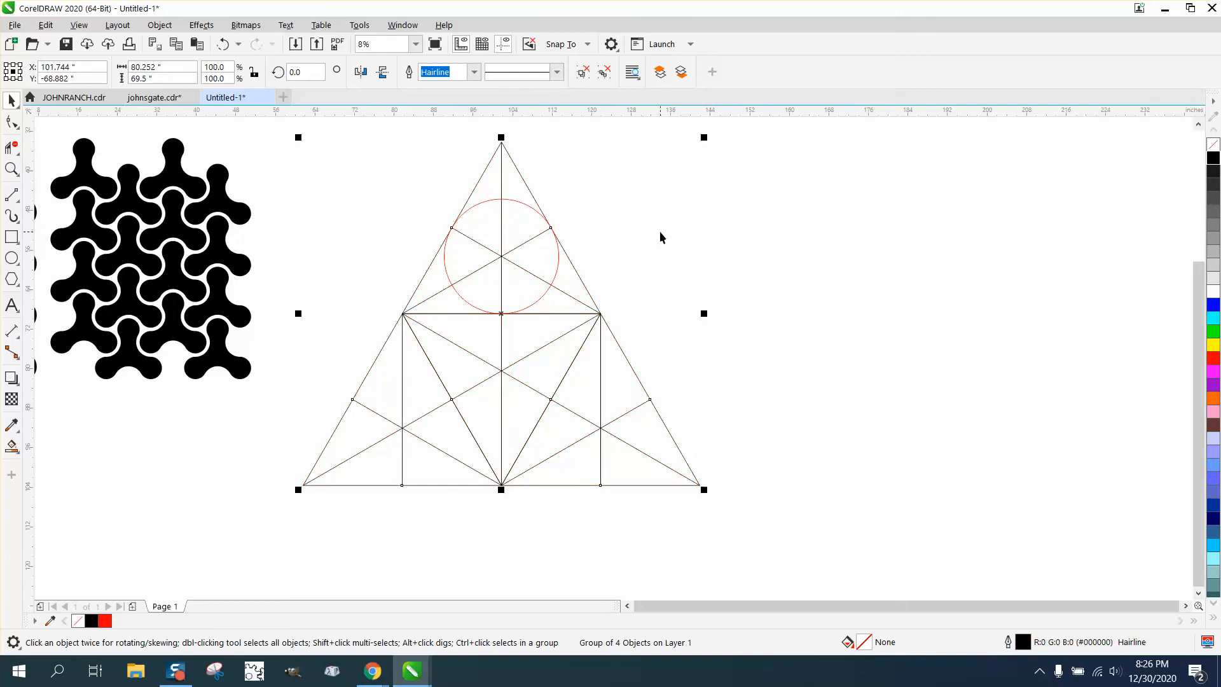
# Move the red circle's centre of rotation to the line intersection of the inverted middle triangle.
pyautogui.click(627, 209)
pyautogui.click(519, 202)
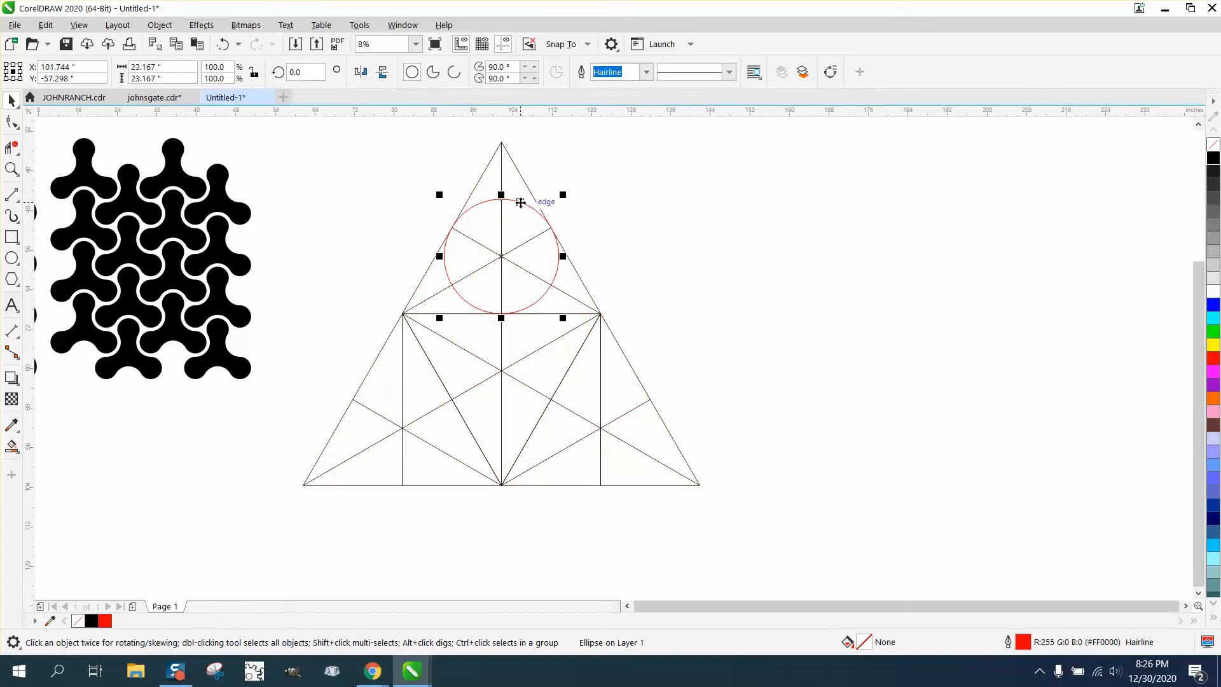
pyautogui.click(501, 257)
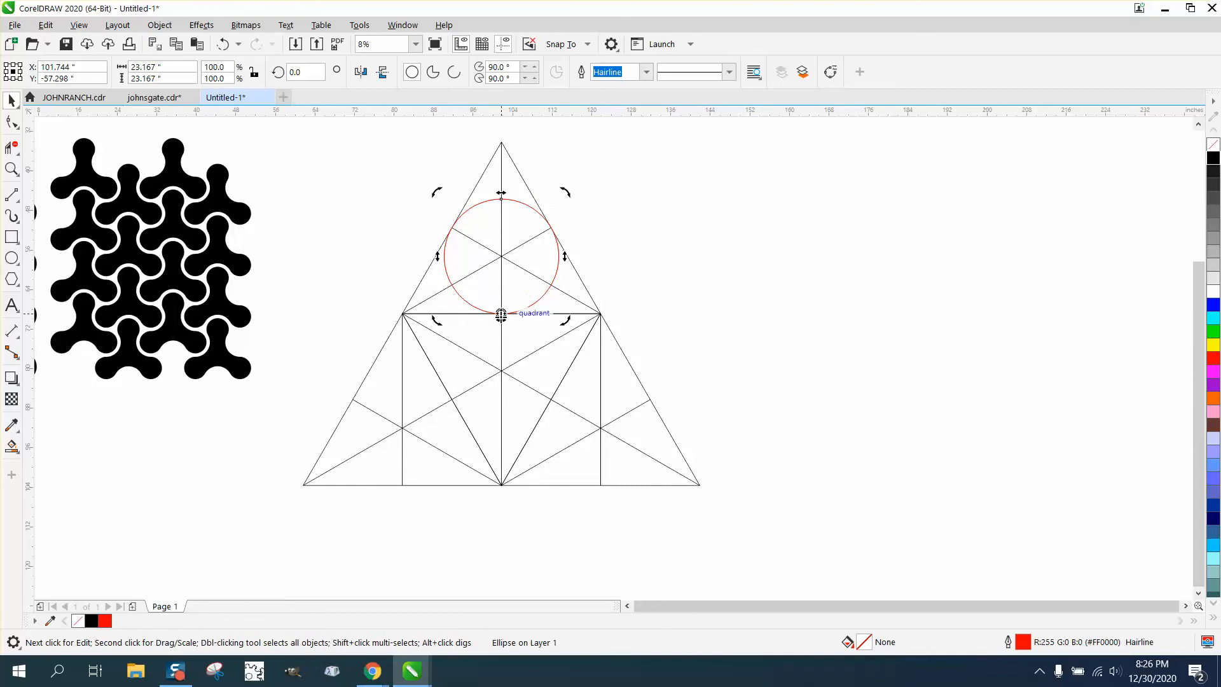
pyautogui.moveTo(501, 368); pyautogui.dragTo(505, 368)
pyautogui.click(623, 246)
pyautogui.click(529, 205)
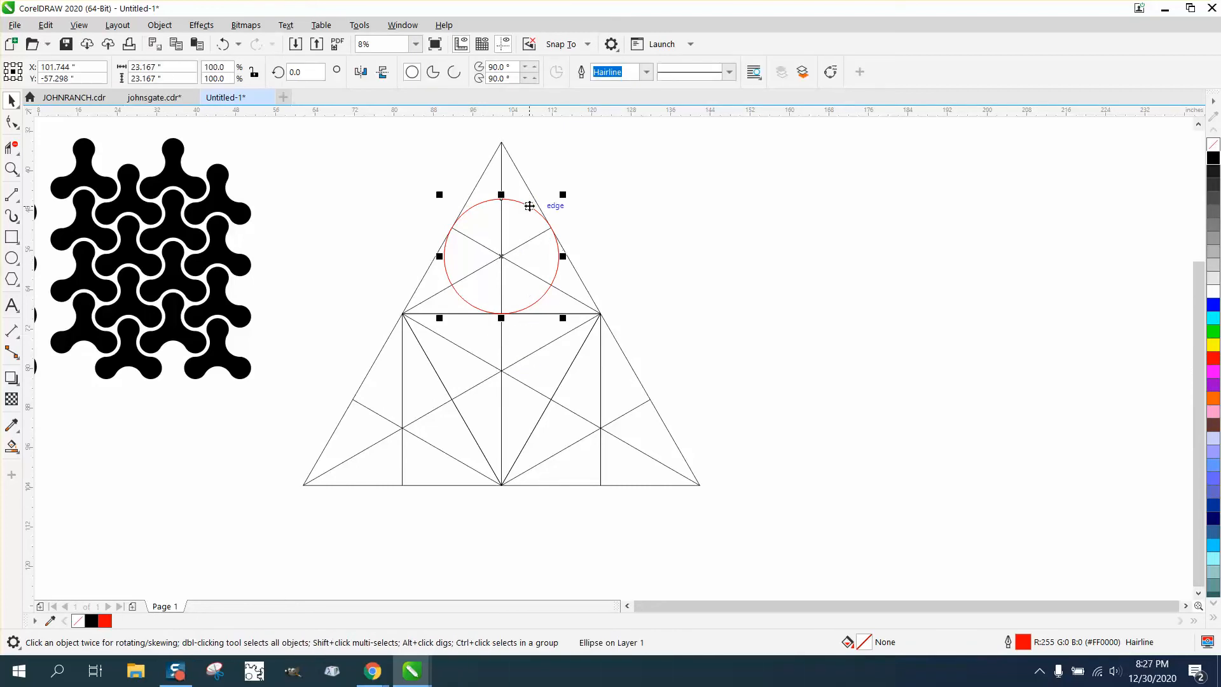
pyautogui.click(528, 203)
pyautogui.moveTo(509, 366)
pyautogui.mouseDown()
pyautogui.moveTo(532, 367)
pyautogui.moveTo(501, 370)
pyautogui.mouseUp()
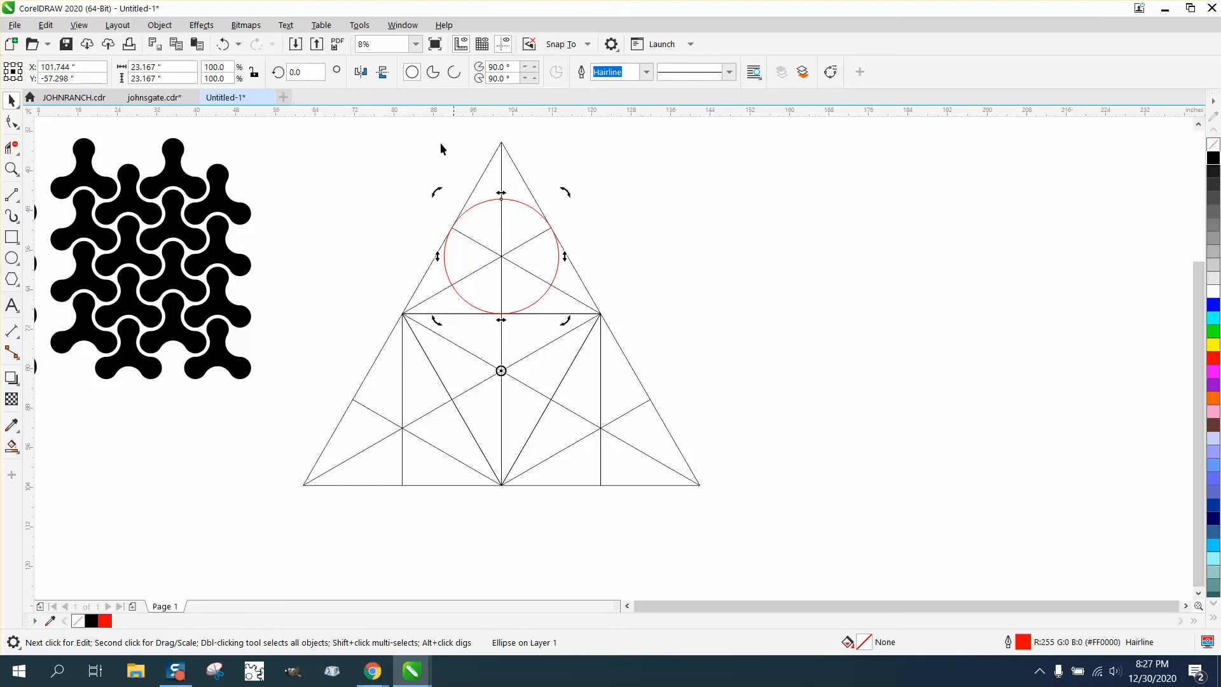
# Create rotated copies of the red circle about its moved rotation centre at 60-degree increments, completing a ring of six circles.
pyautogui.click(312, 70)
pyautogui.write('60')
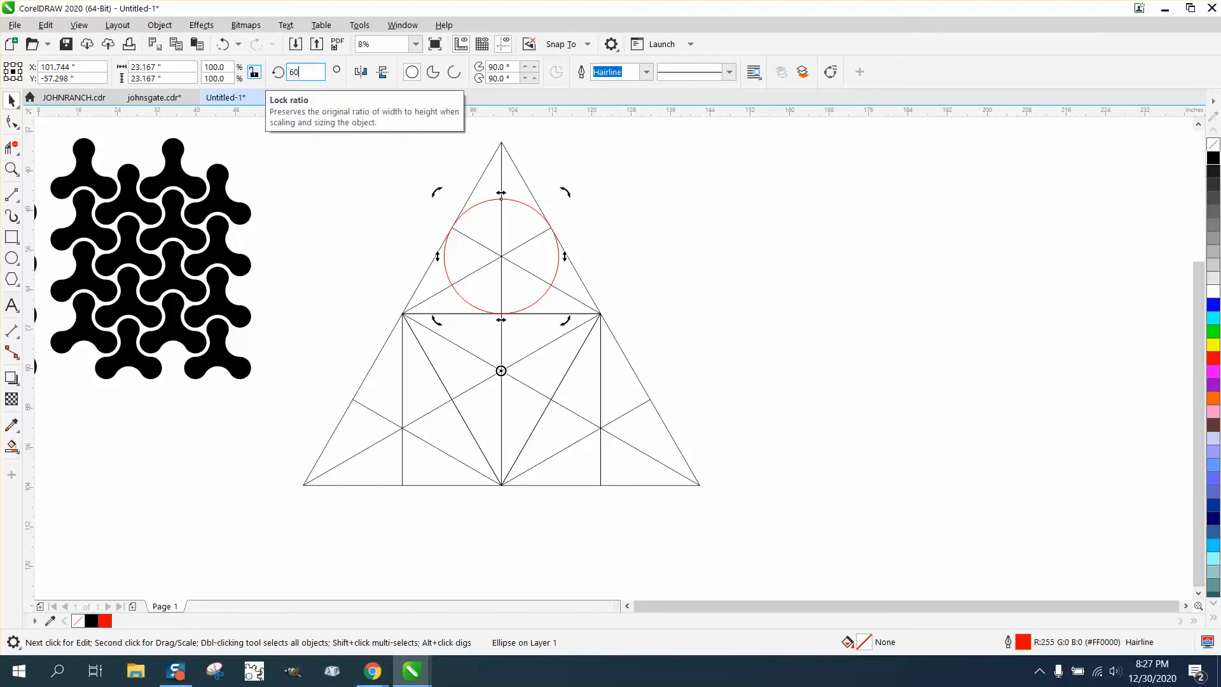
pyautogui.press('Return')
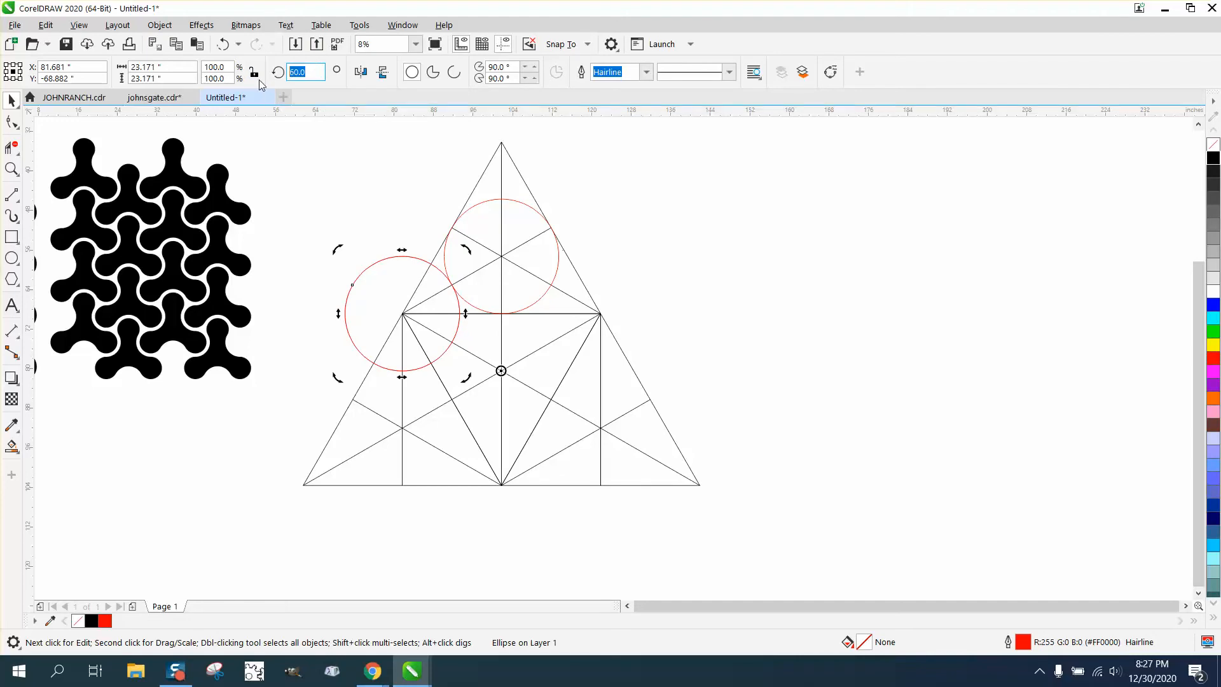
pyautogui.write('120')
pyautogui.press('Return')
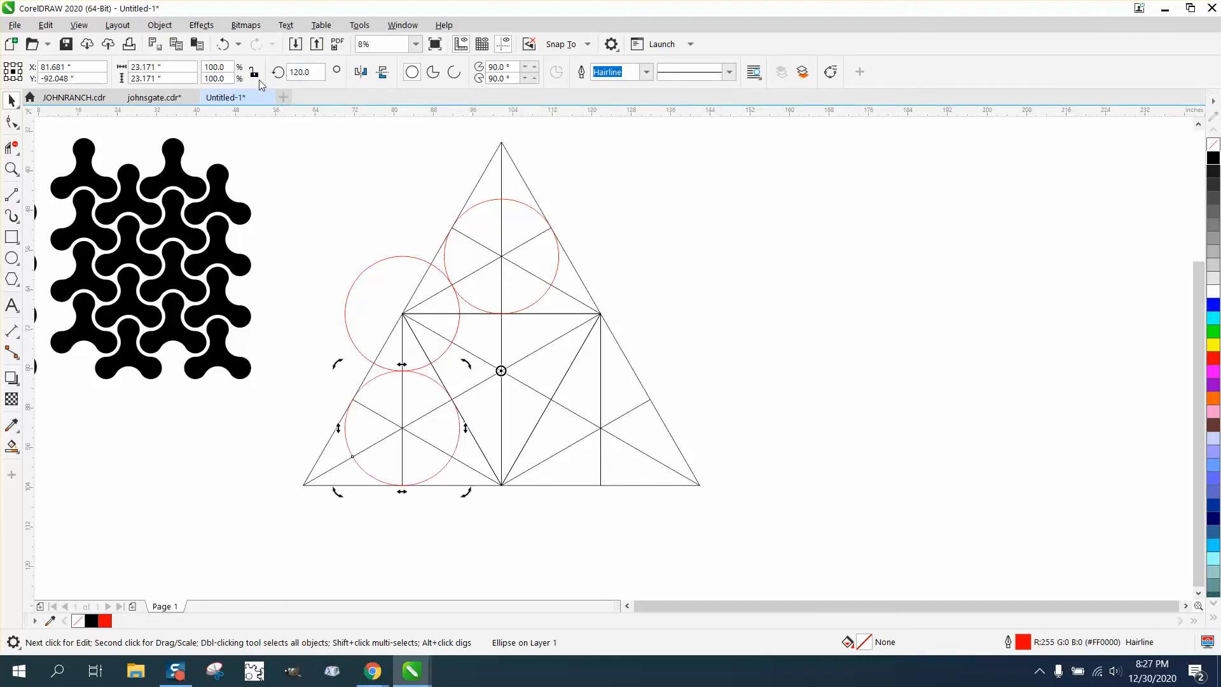
pyautogui.hotkey('ctrl', 'r')
pyautogui.hotkey('ctrl', 'r')
pyautogui.hotkey('ctrl', 'r')
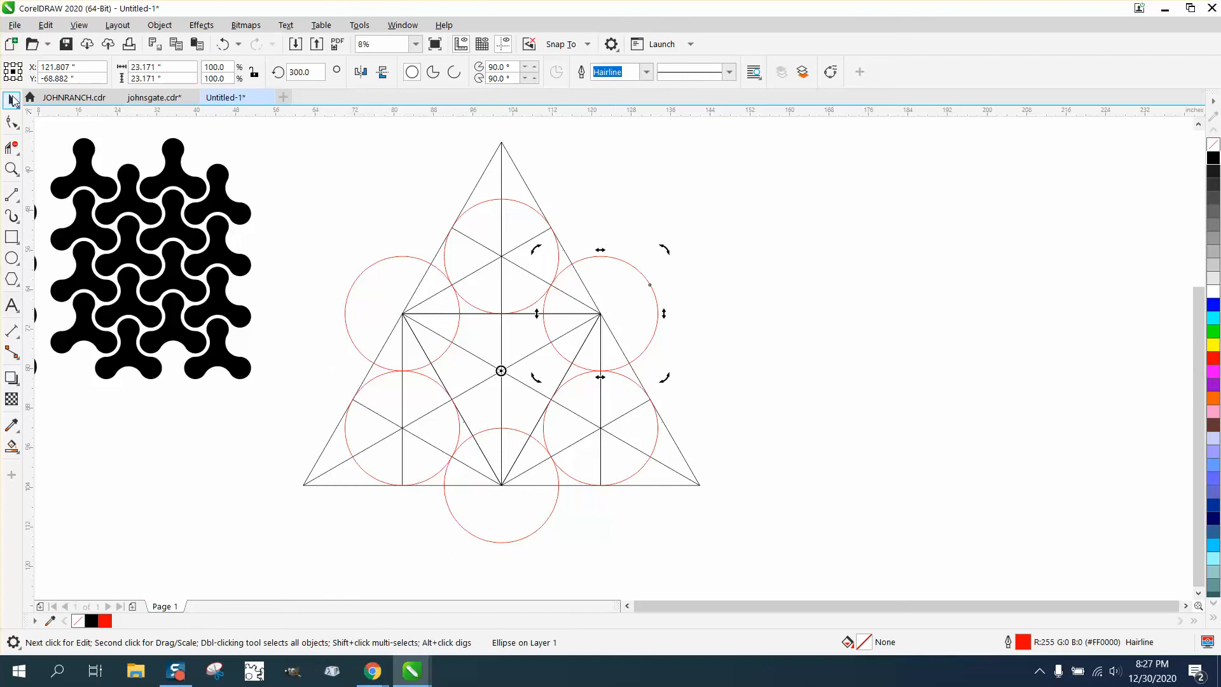
# Move the triangle grid clear of the circles and delete the outer arcs of the upper-left, upper-right and bottom circles.
pyautogui.moveTo(513, 164); pyautogui.dragTo(993, 162)
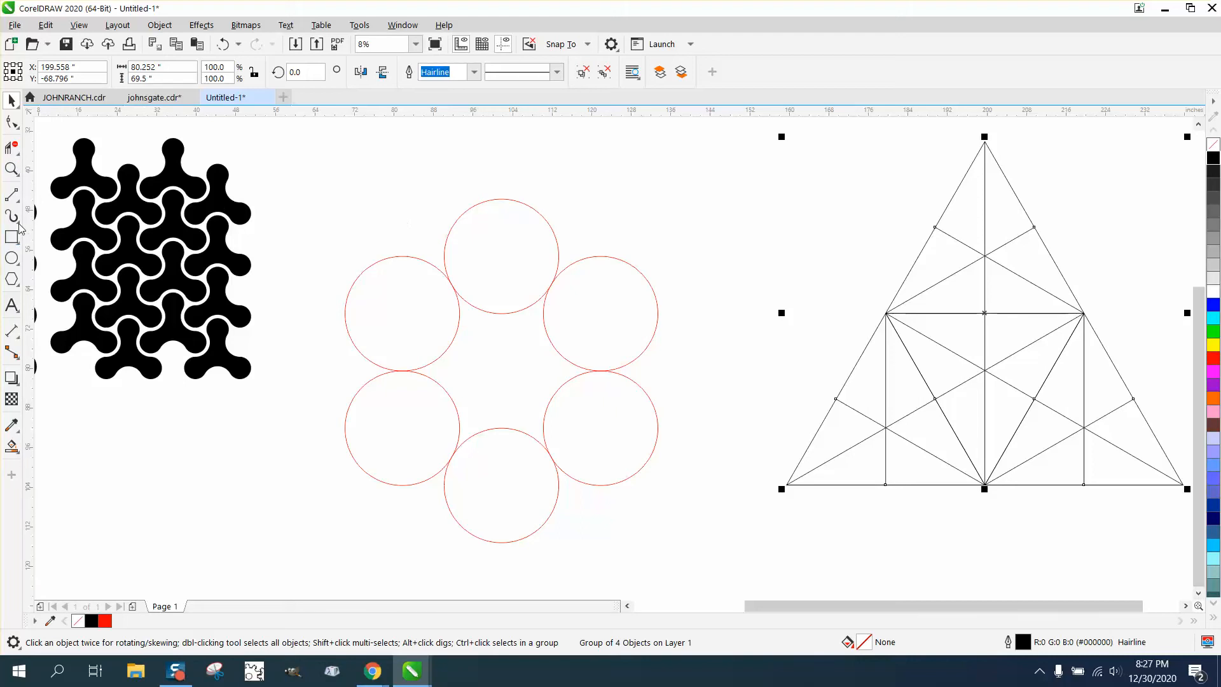
pyautogui.click(11, 148)
pyautogui.click(381, 262)
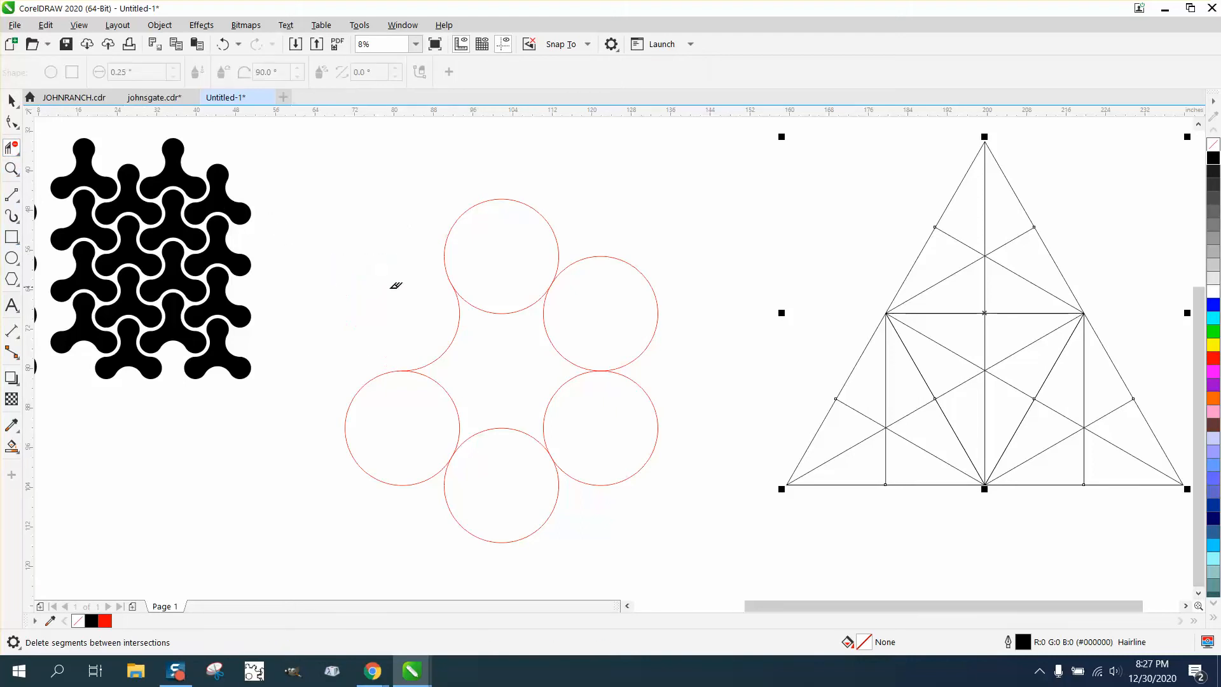
pyautogui.click(655, 446)
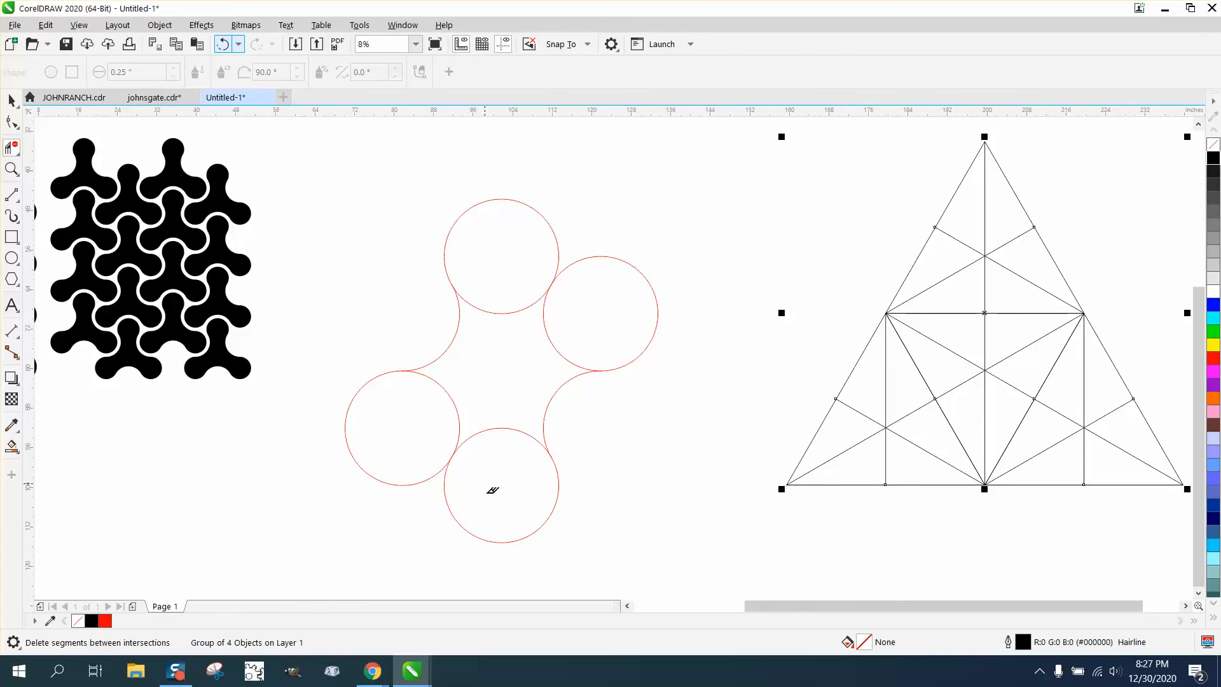
pyautogui.click(223, 44)
pyautogui.click(498, 543)
pyautogui.click(647, 275)
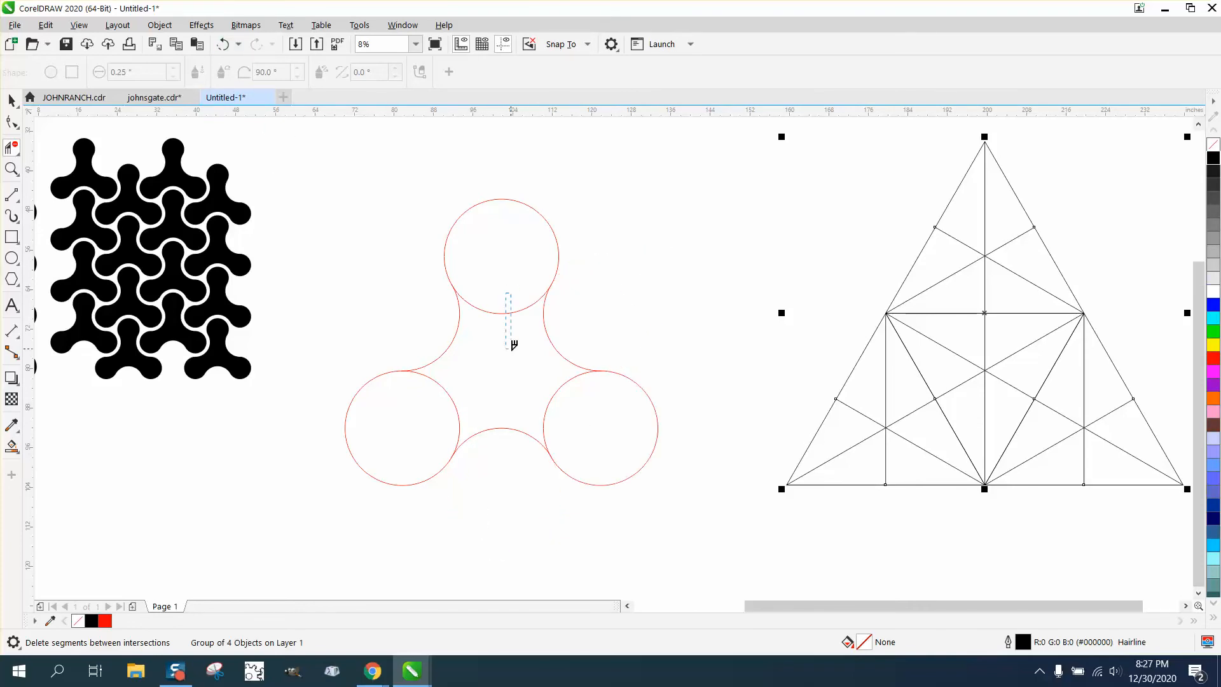
# Delete the inner arcs of the three remaining full circles, leaving only the three-lobed outline.
pyautogui.moveTo(514, 345); pyautogui.dragTo(514, 346)
pyautogui.click(441, 396)
pyautogui.click(571, 398)
pyautogui.click(11, 101)
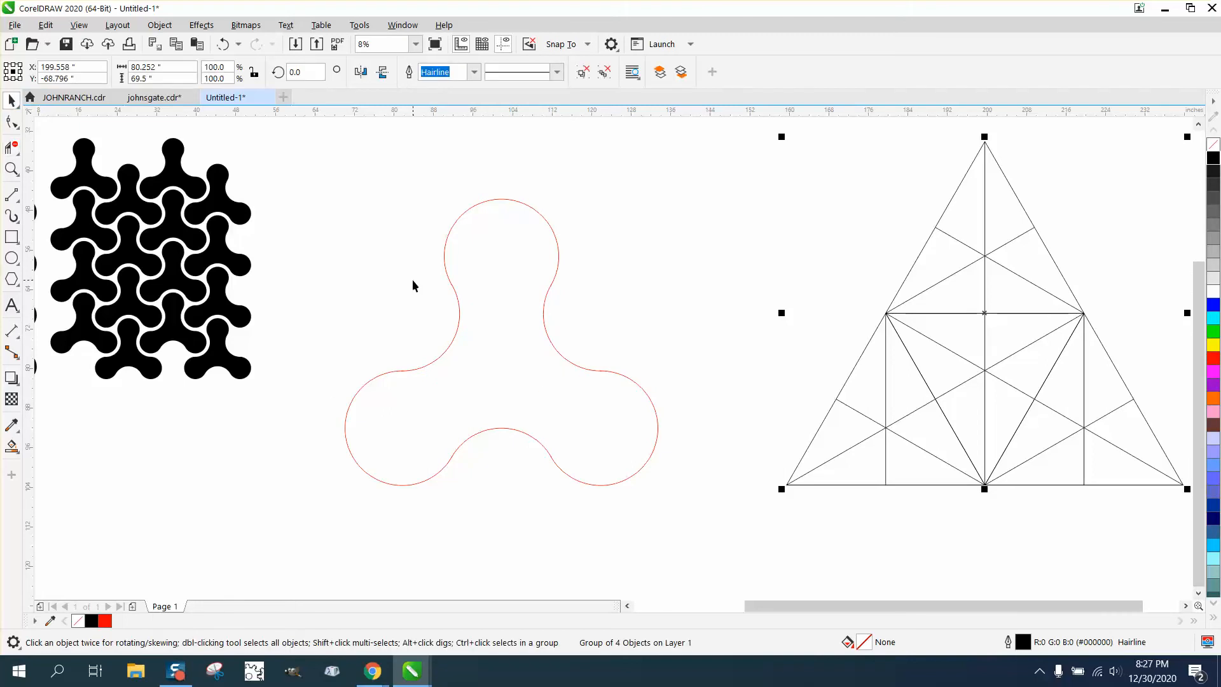
# Create a black shape from the enclosed three-lobed region with Smart Fill and move it beyond the triangle grid.
pyautogui.click(12, 446)
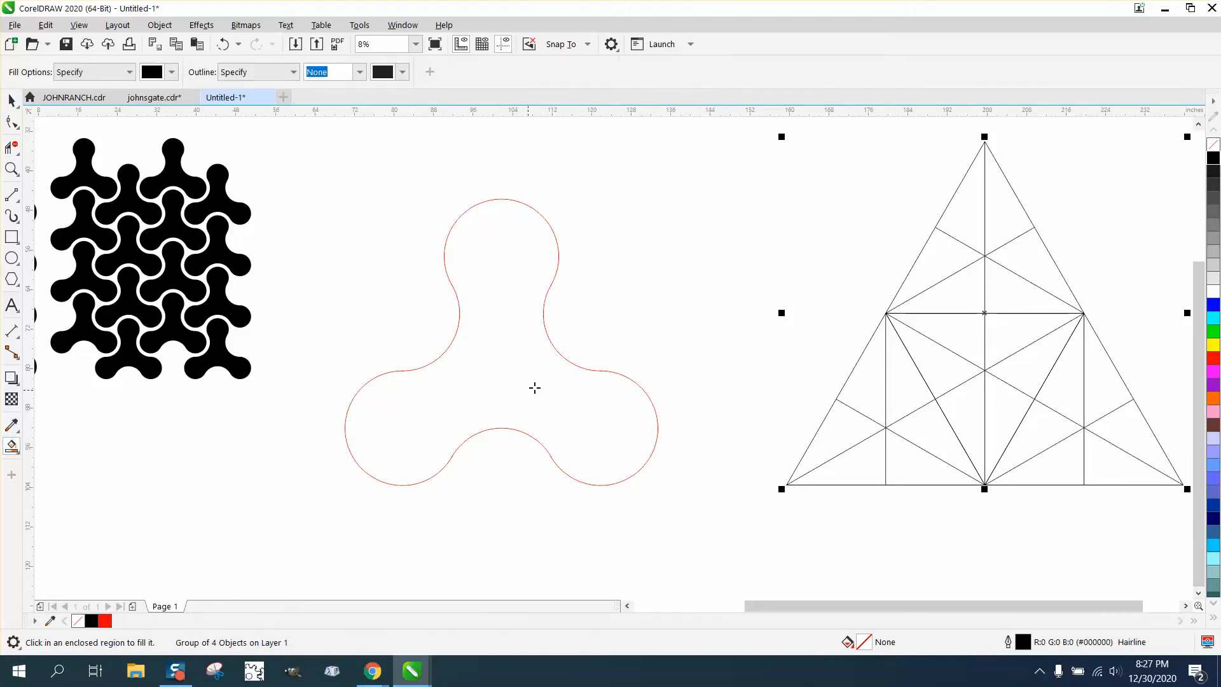
pyautogui.click(502, 363)
pyautogui.scroll(-2, 503, 363)
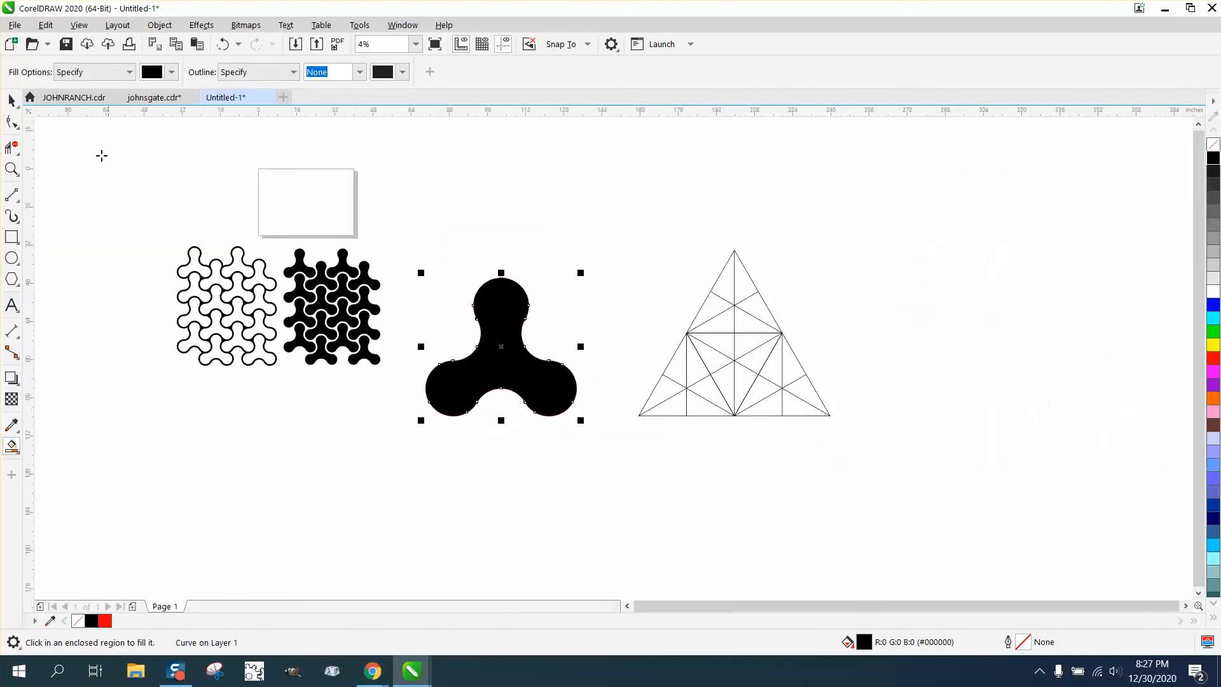
pyautogui.click(11, 101)
pyautogui.moveTo(500, 342); pyautogui.dragTo(896, 244)
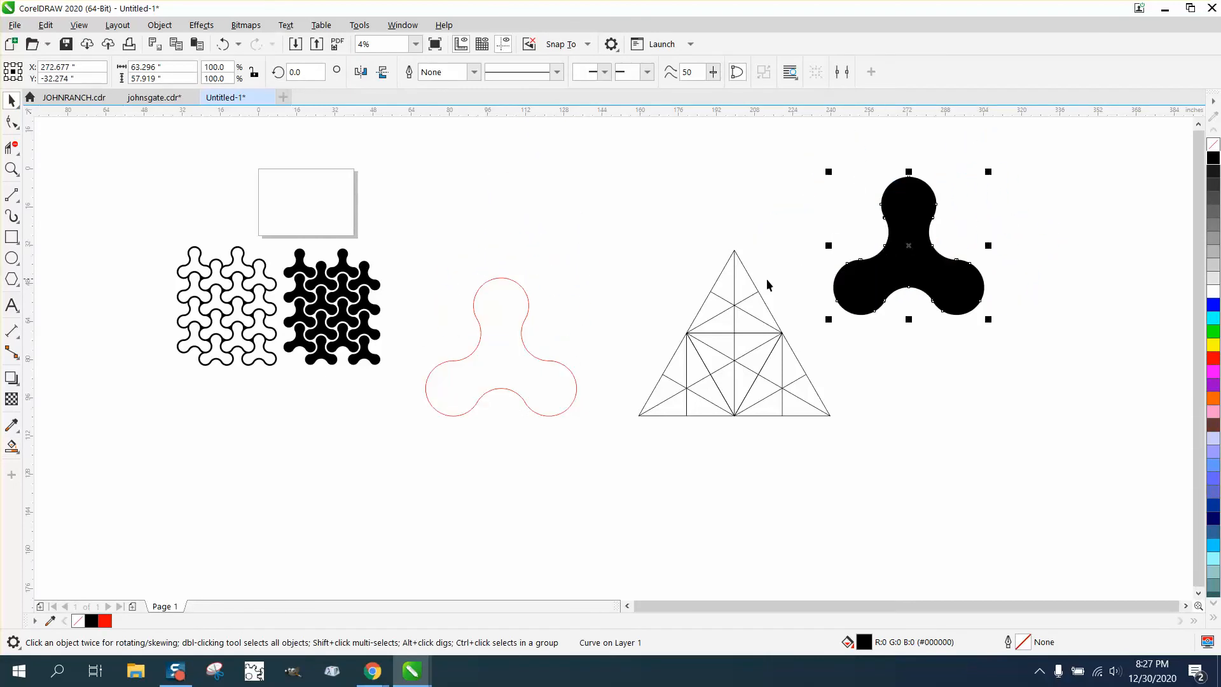
# Give the new three-lobed shape no fill and a red outline, and shrink it to about 80.4% above the original arcs.
pyautogui.click(1215, 151)
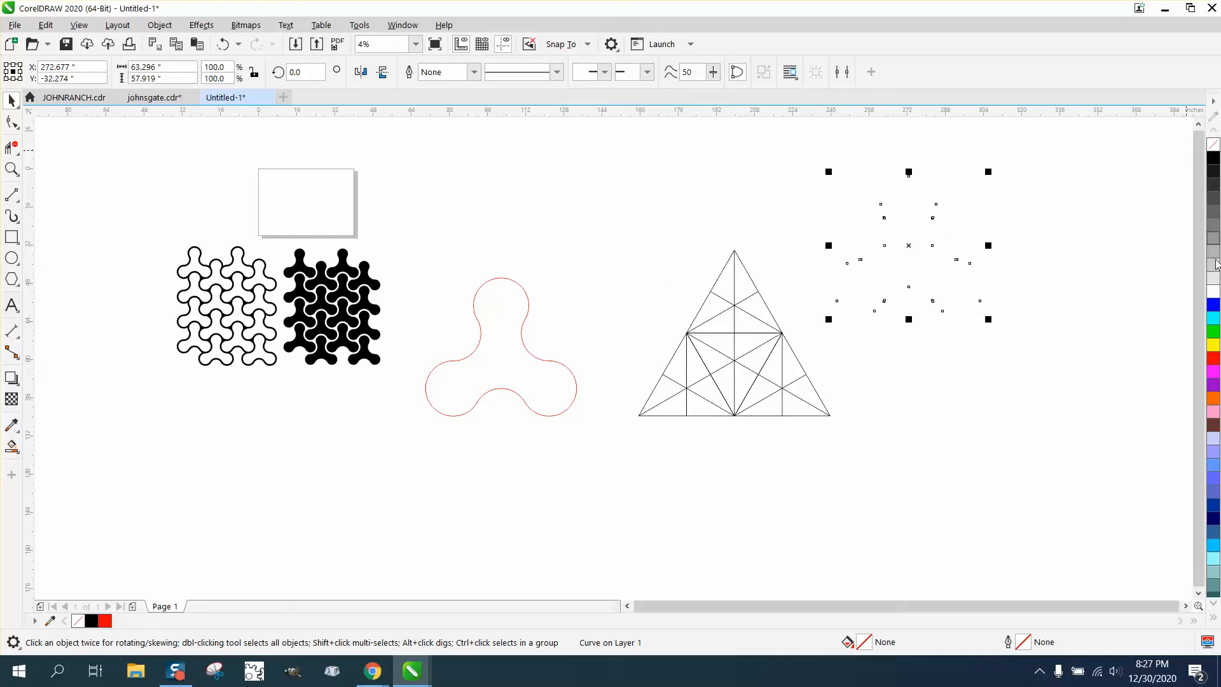
pyautogui.rightClick(1213, 358)
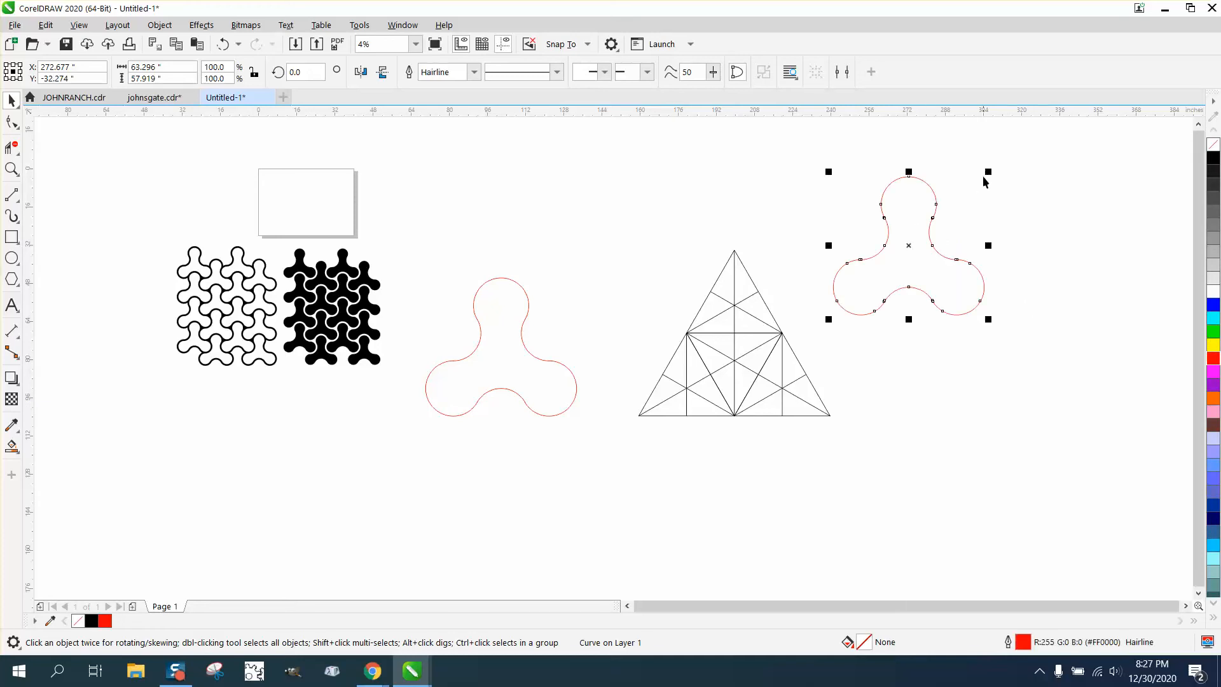
pyautogui.moveTo(987, 171); pyautogui.dragTo(957, 201)
pyautogui.moveTo(894, 263); pyautogui.dragTo(590, 212)
# Delete the leftover circle arcs and the triangle grid, and move the three-lobed shape into the freed space beside the black pattern.
pyautogui.moveTo(430, 251); pyautogui.dragTo(880, 442)
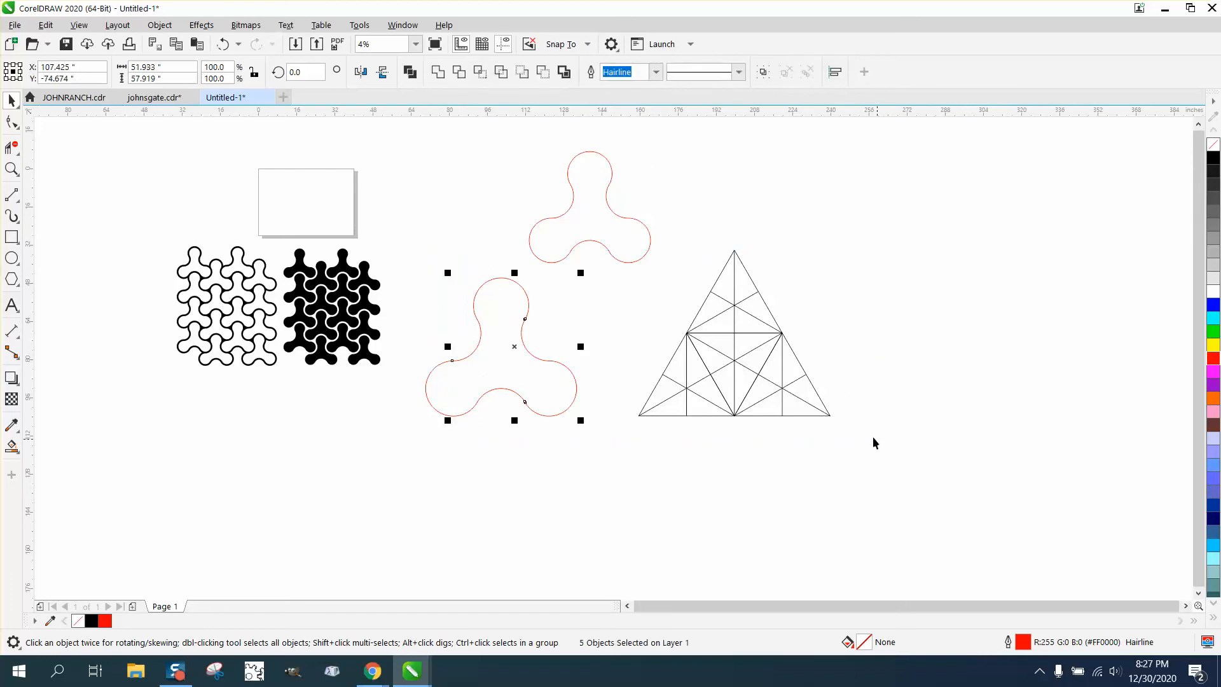
pyautogui.press('Delete')
pyautogui.press('XF86Calculator')
pyautogui.click(734, 333)
pyautogui.press('Delete')
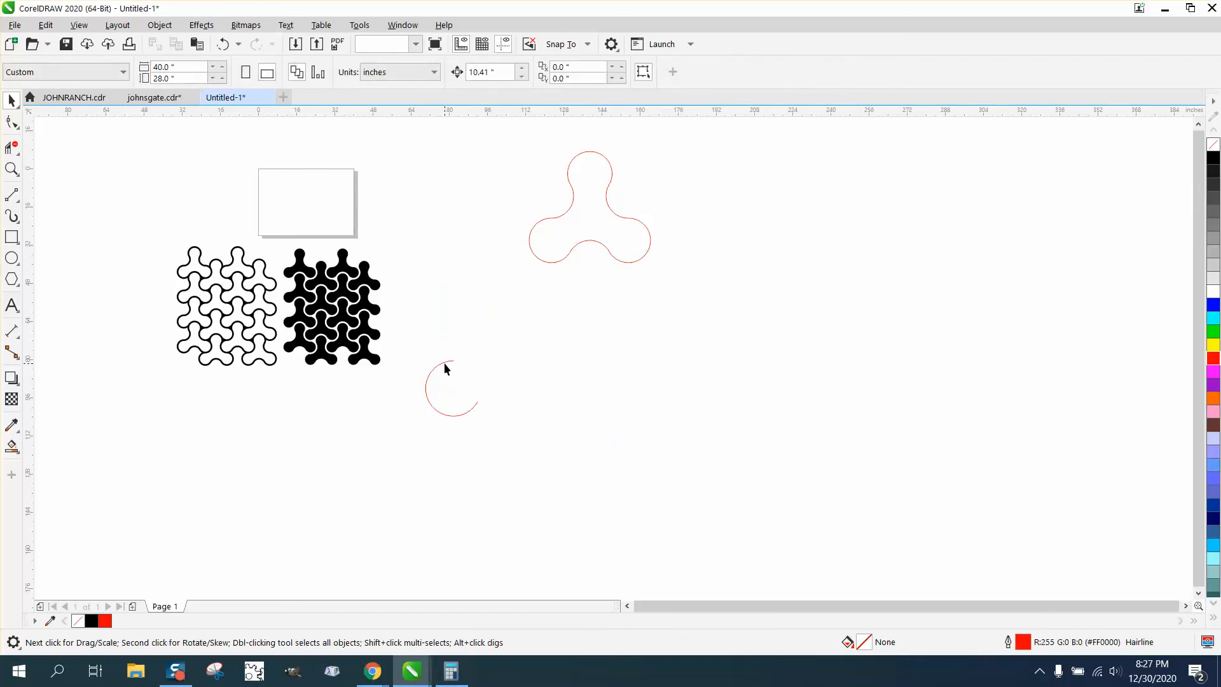
pyautogui.moveTo(589, 252); pyautogui.dragTo(546, 347)
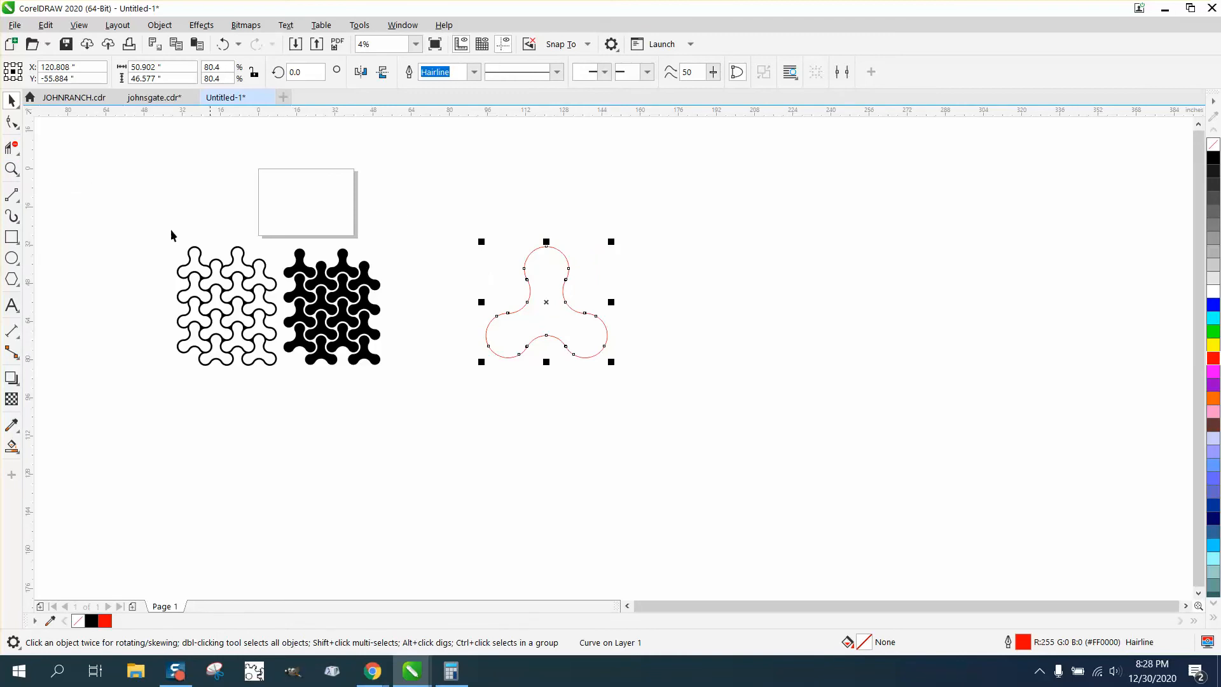
# Dimension the vertical distance from the middle node of the shape's lower concave arc to its topmost node.
pyautogui.click(11, 169)
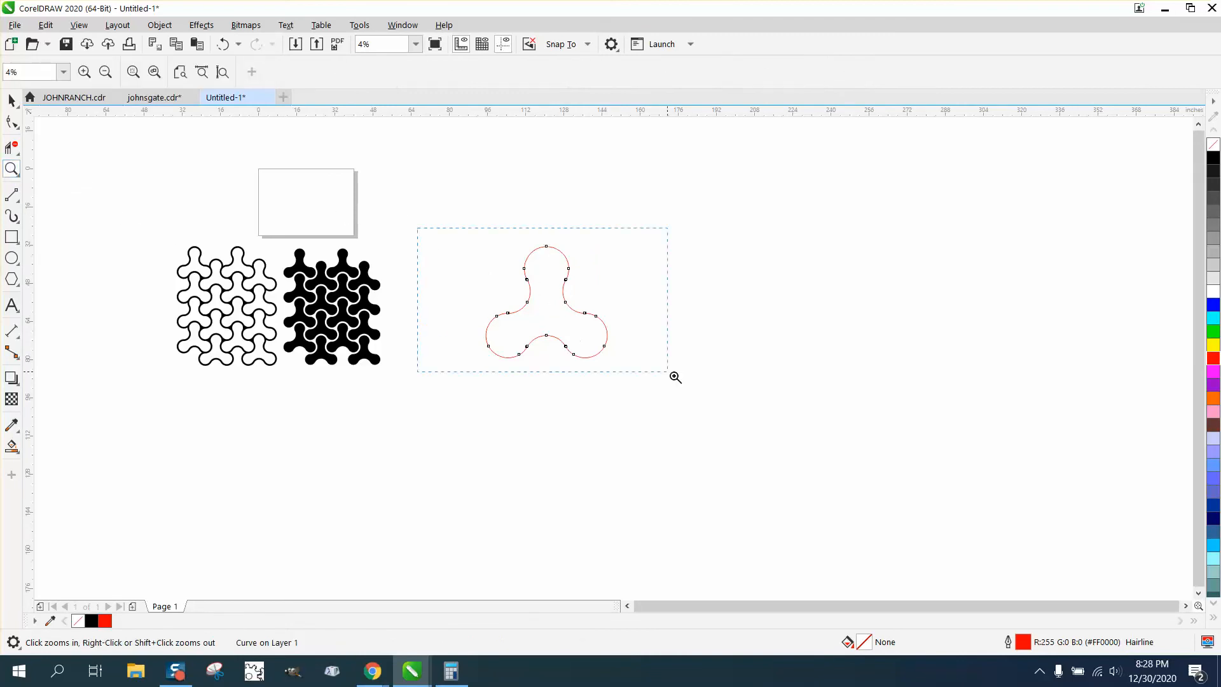
pyautogui.moveTo(675, 377); pyautogui.dragTo(690, 389)
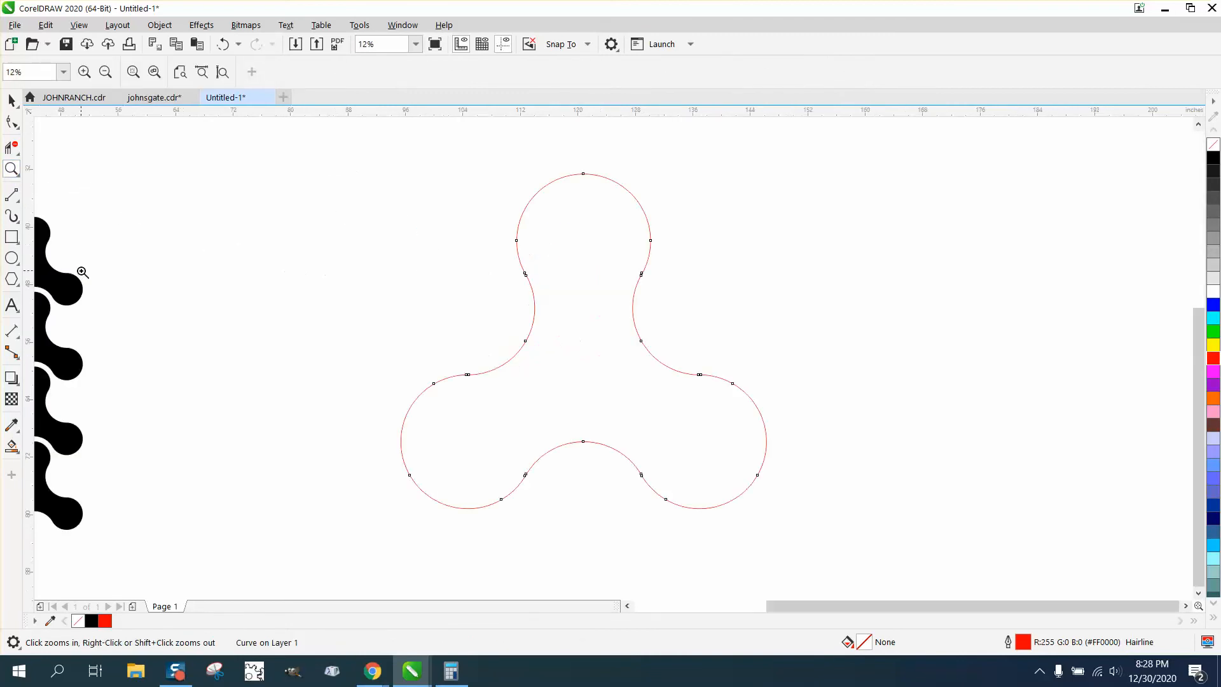
pyautogui.click(21, 342)
pyautogui.click(70, 332)
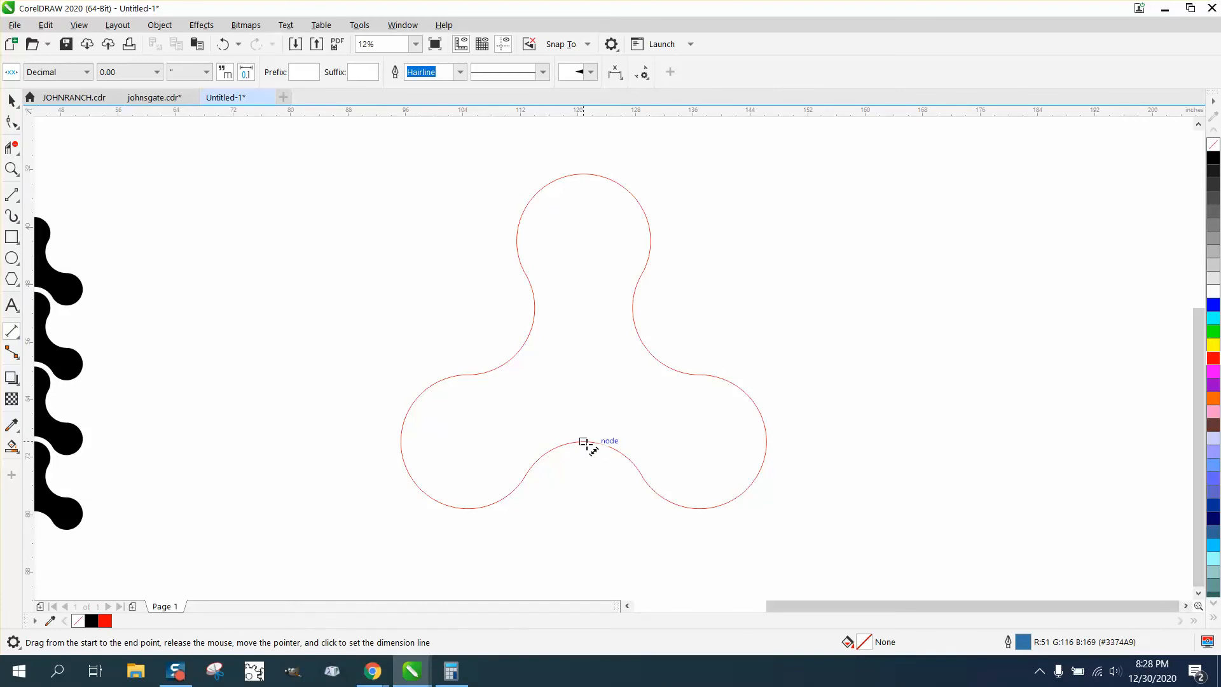
pyautogui.moveTo(583, 441); pyautogui.dragTo(583, 173)
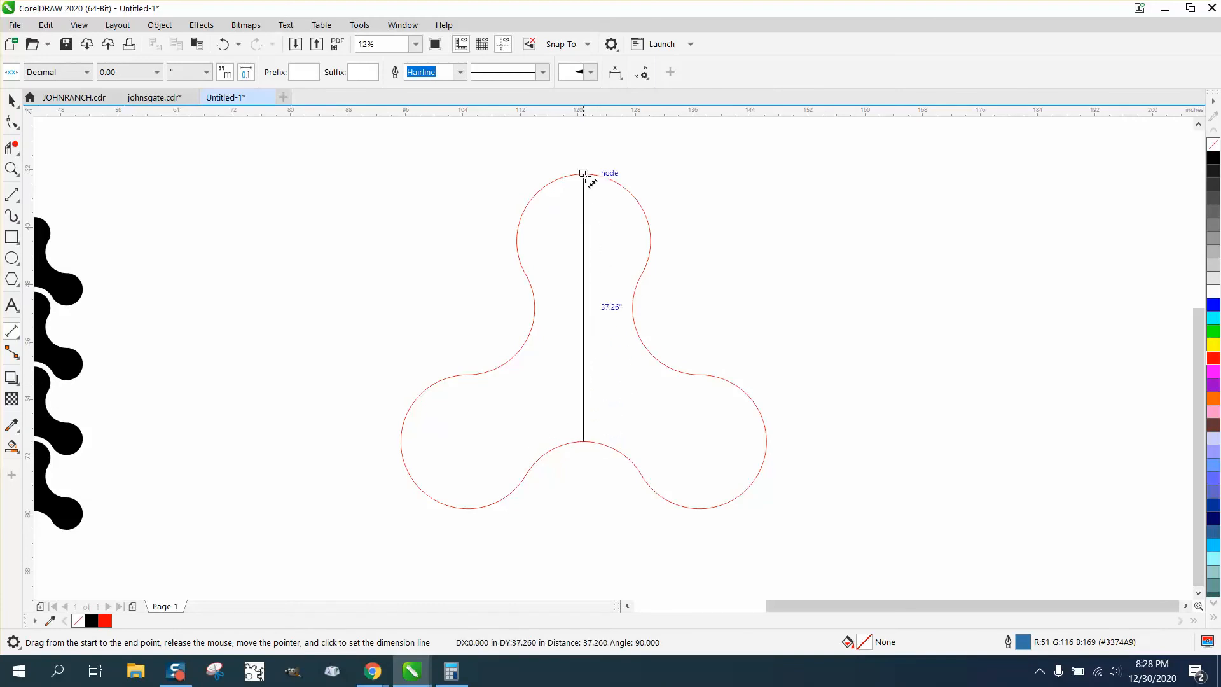
pyautogui.click(586, 177)
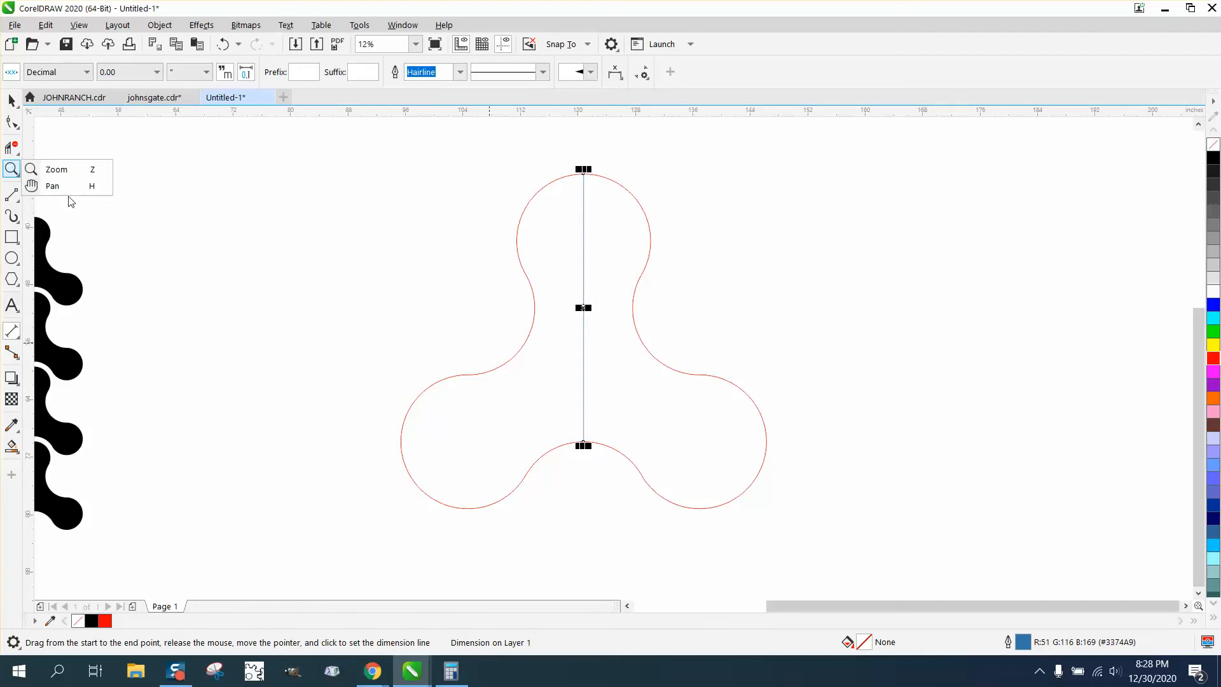
pyautogui.click(57, 170)
pyautogui.moveTo(571, 306); pyautogui.dragTo(619, 324)
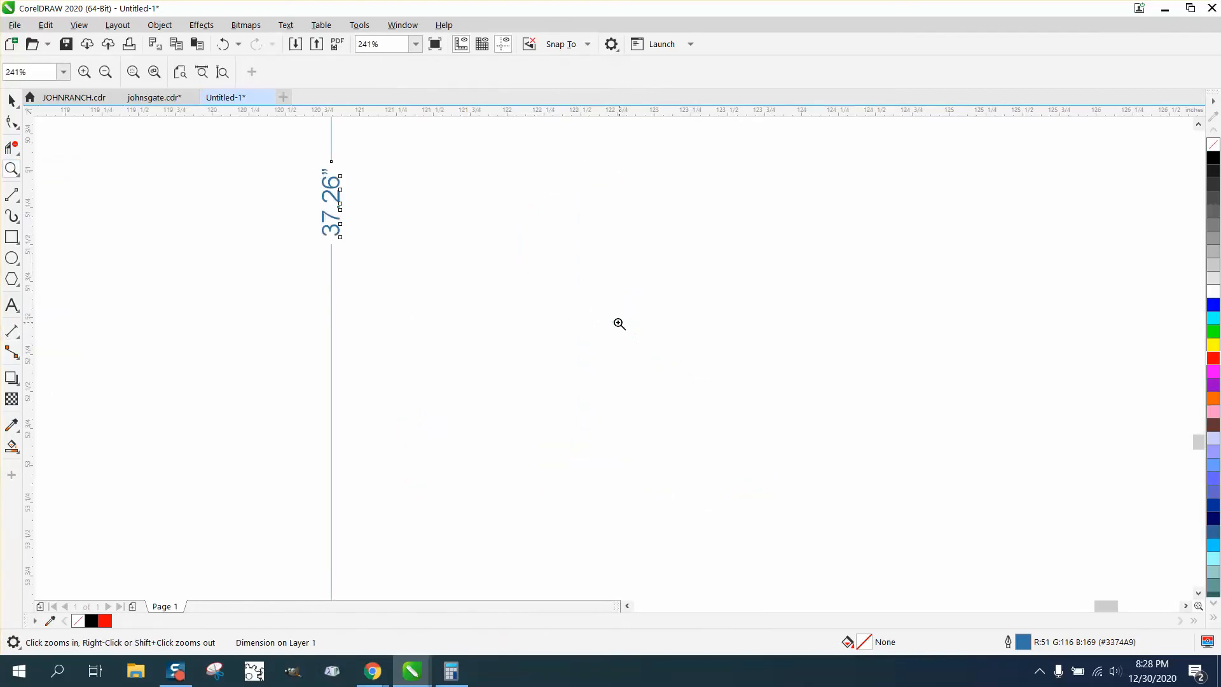
pyautogui.scroll(-6, 421, 295)
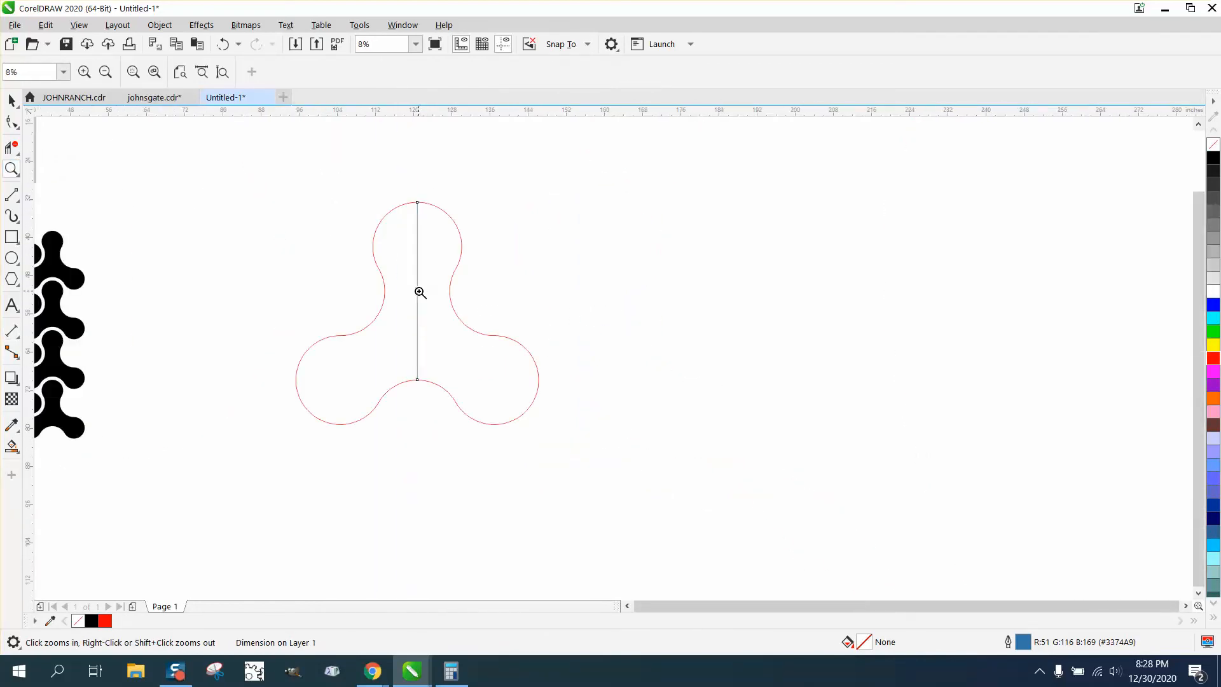
# Scale the three-lobed shape down to about 25.1%, roughly 15.87 inches wide and 14.52 inches high.
pyautogui.click(11, 100)
pyautogui.click(609, 261)
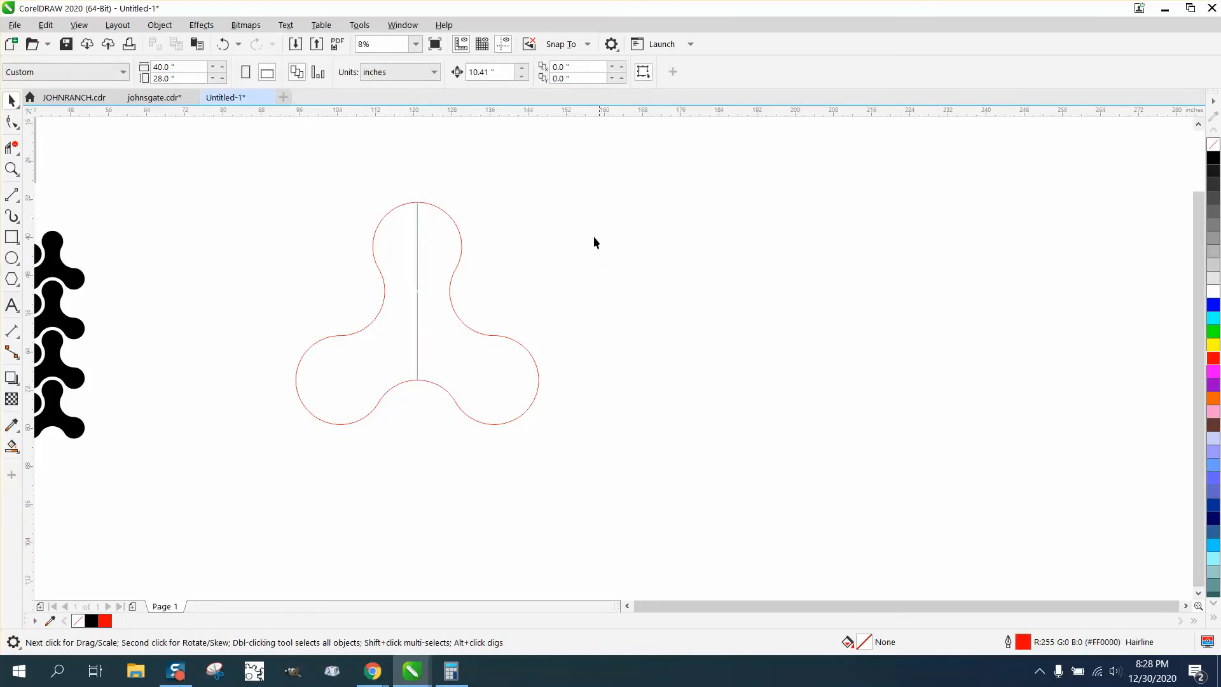
pyautogui.click(448, 219)
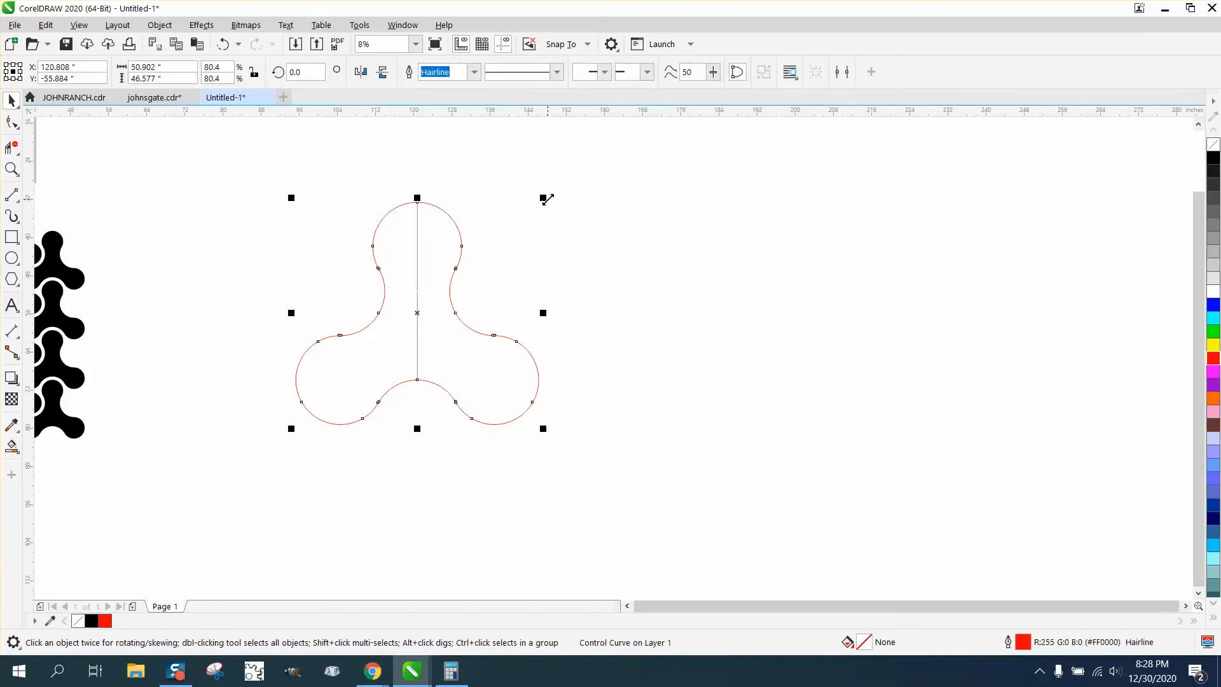
pyautogui.moveTo(547, 199); pyautogui.dragTo(433, 354)
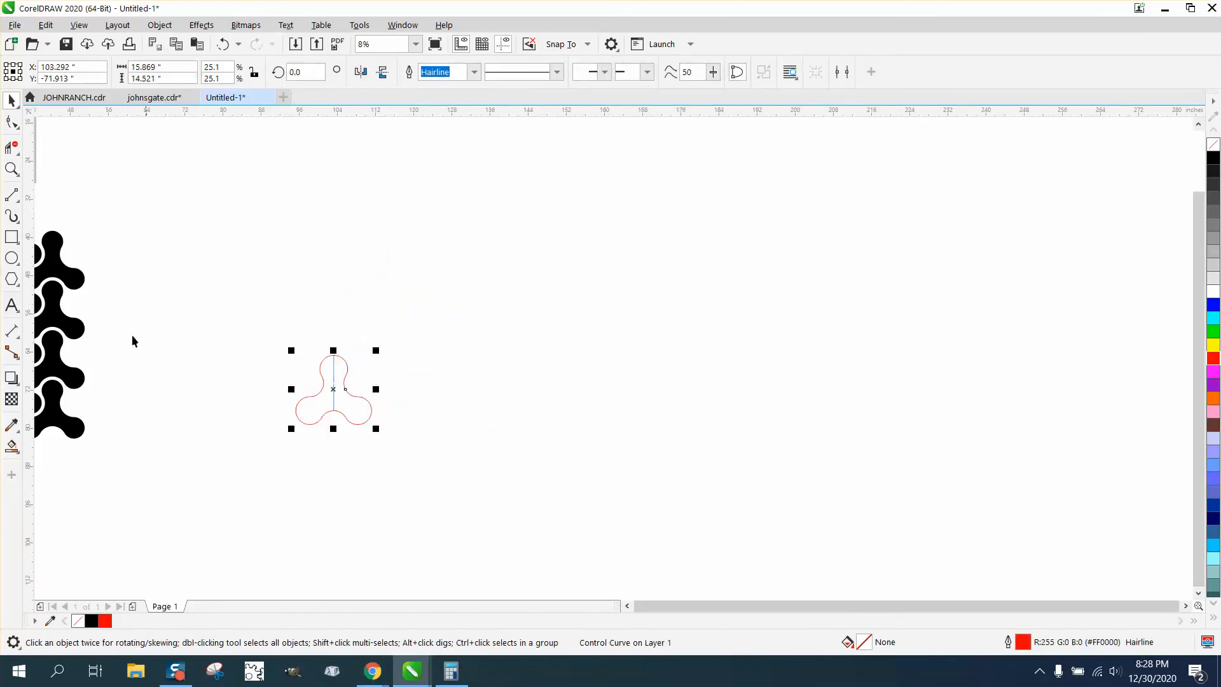
# Set the nudge distance to 11.62 inches to match the shape's vertical dimension, and recheck the dimension text.
pyautogui.click(11, 169)
pyautogui.moveTo(327, 382); pyautogui.dragTo(379, 401)
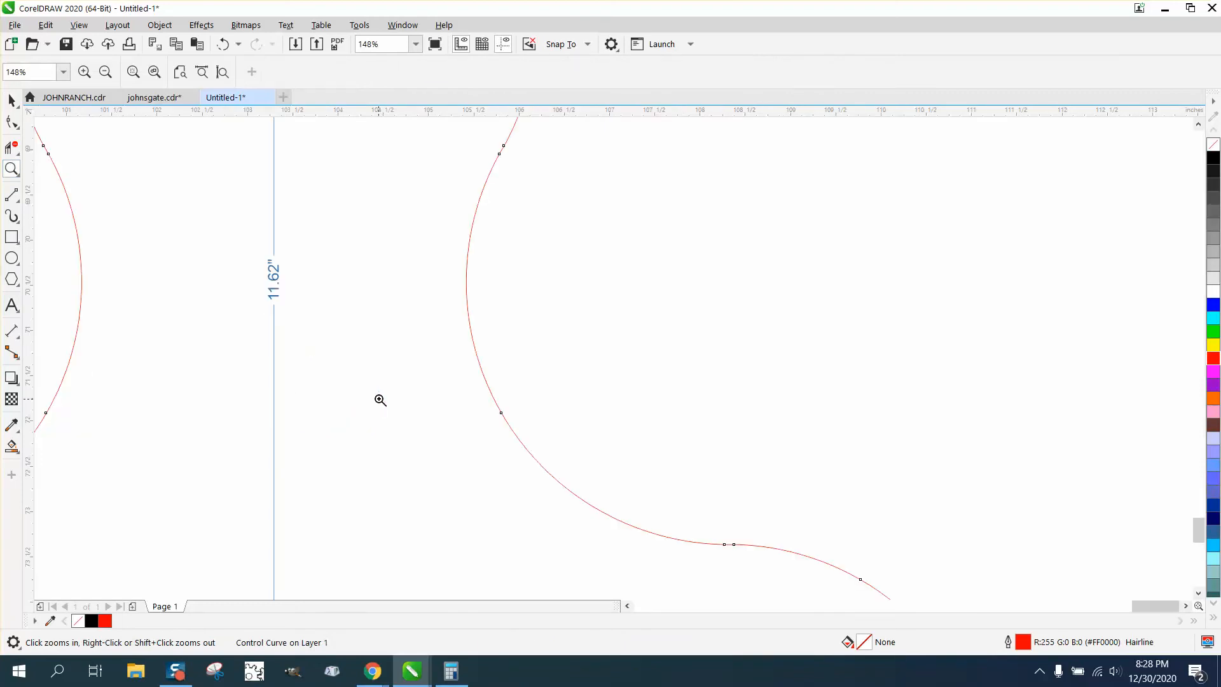
pyautogui.moveTo(235, 252); pyautogui.dragTo(354, 327)
pyautogui.scroll(-5, 339, 310)
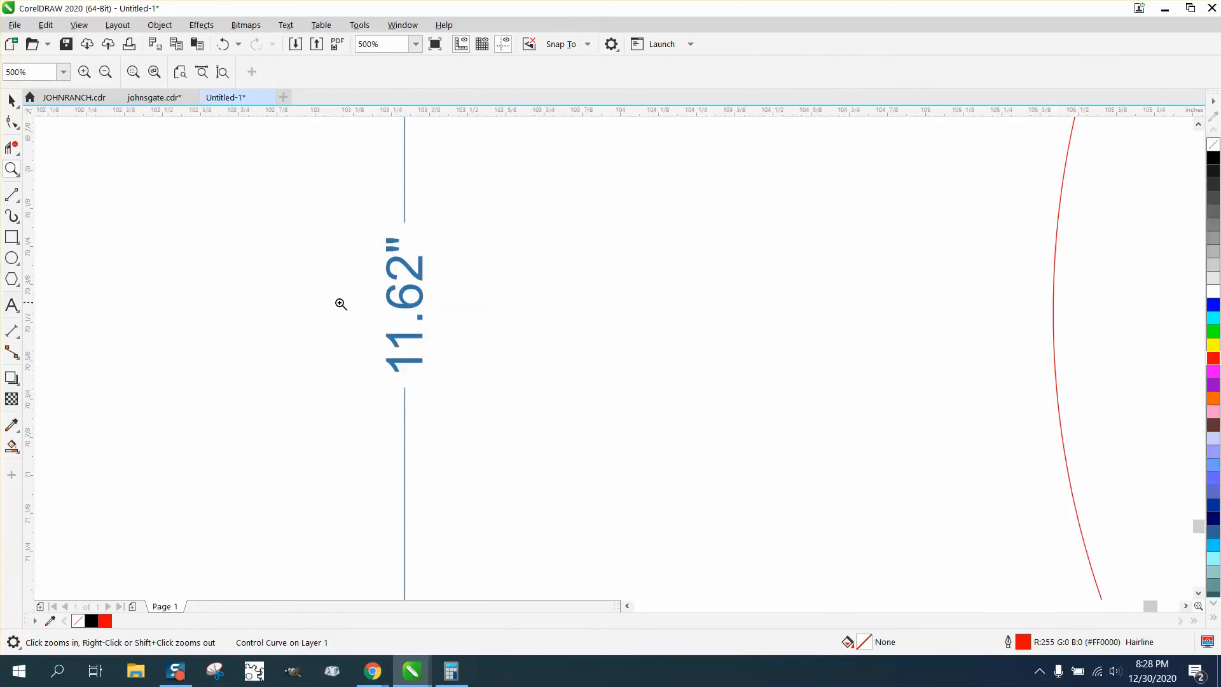
pyautogui.scroll(-1, 435, 307)
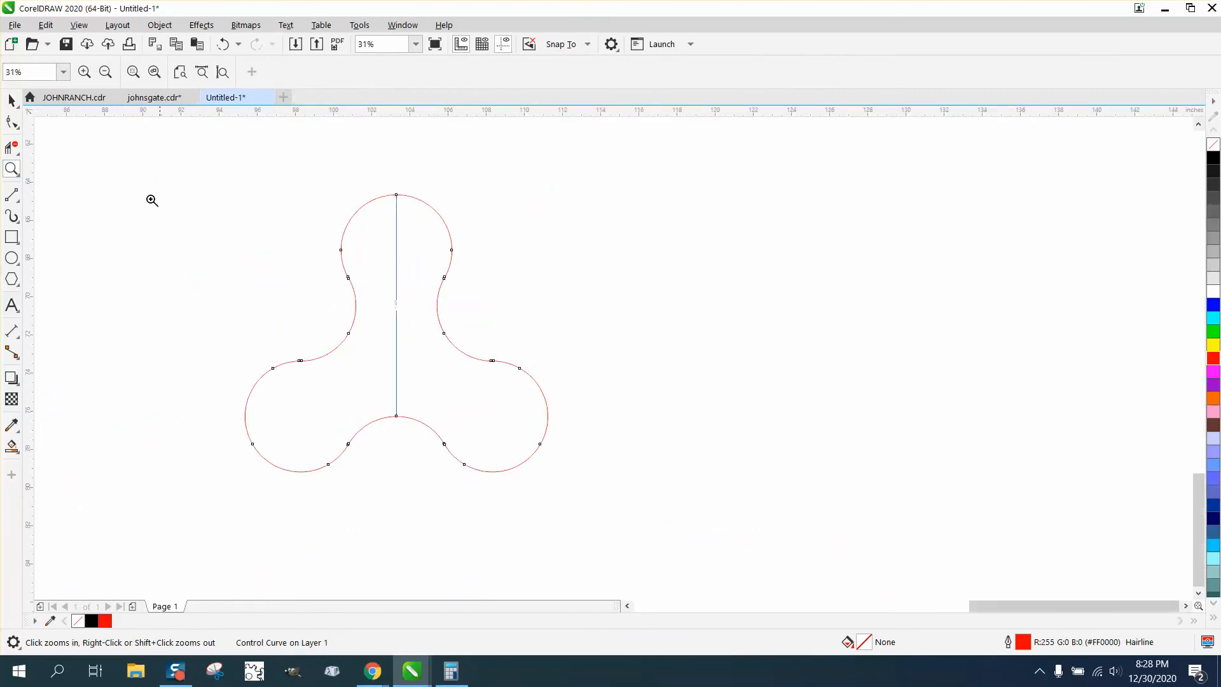
pyautogui.click(11, 100)
pyautogui.click(103, 156)
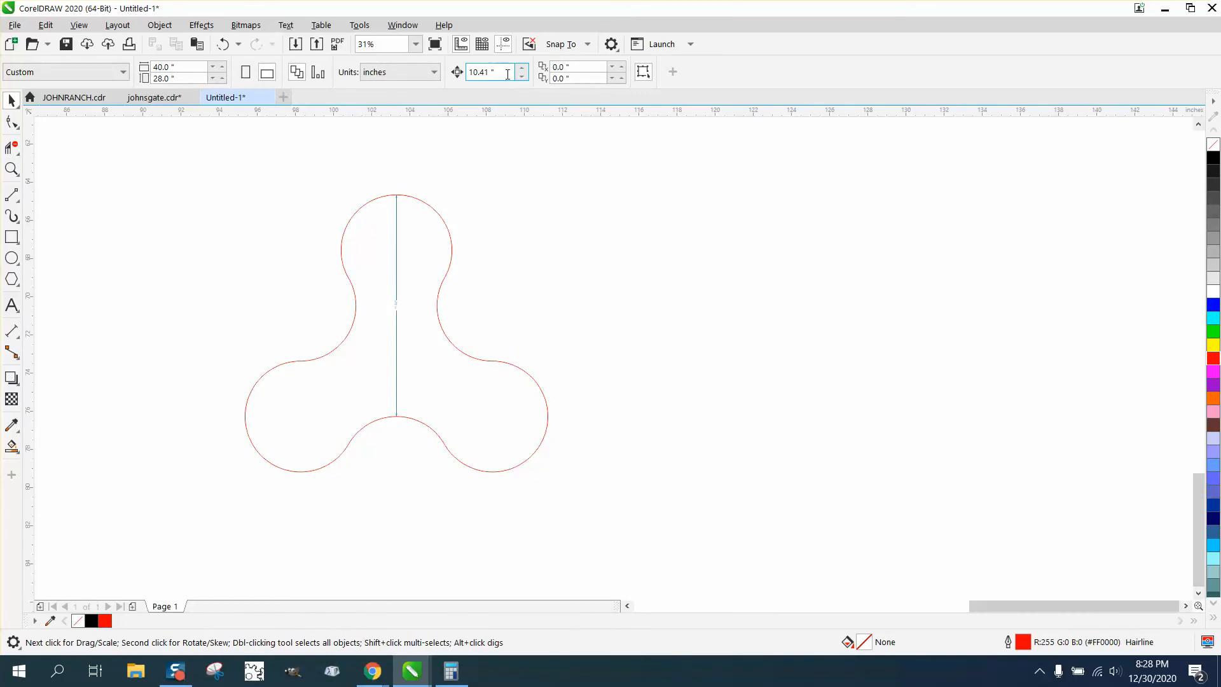
pyautogui.moveTo(507, 73); pyautogui.dragTo(435, 75)
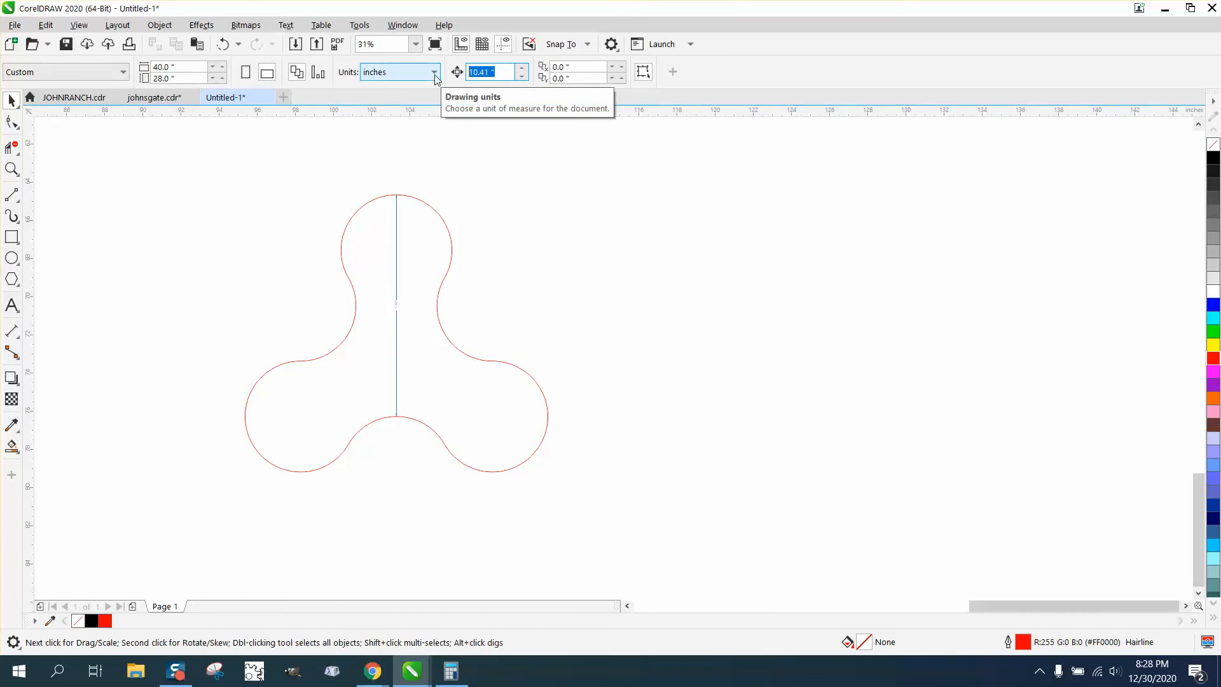
pyautogui.write('11.62')
pyautogui.press('Return')
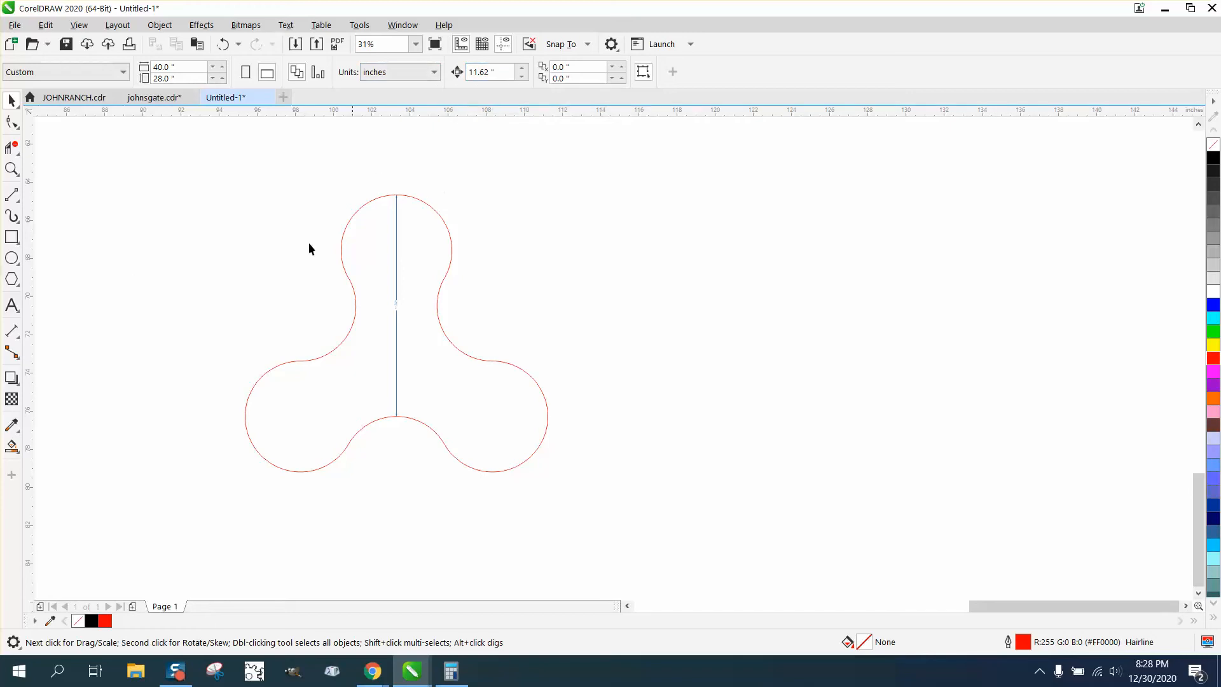
pyautogui.click(11, 168)
pyautogui.click(435, 330)
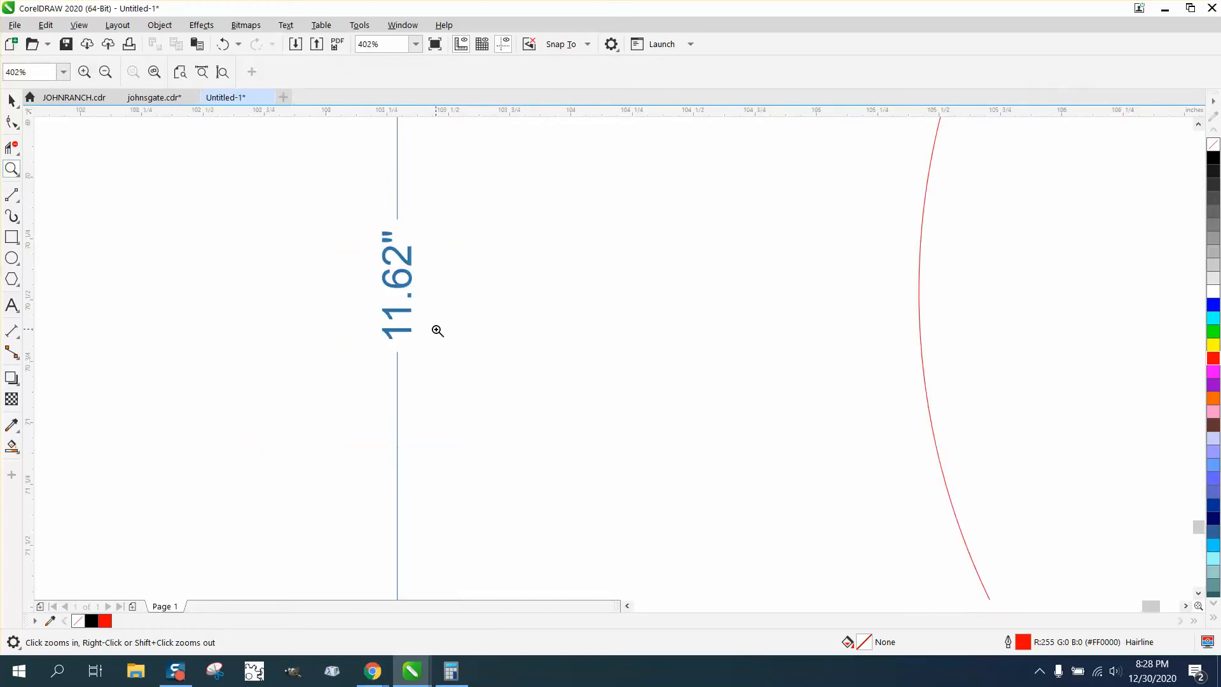
pyautogui.scroll(-2, 102, 171)
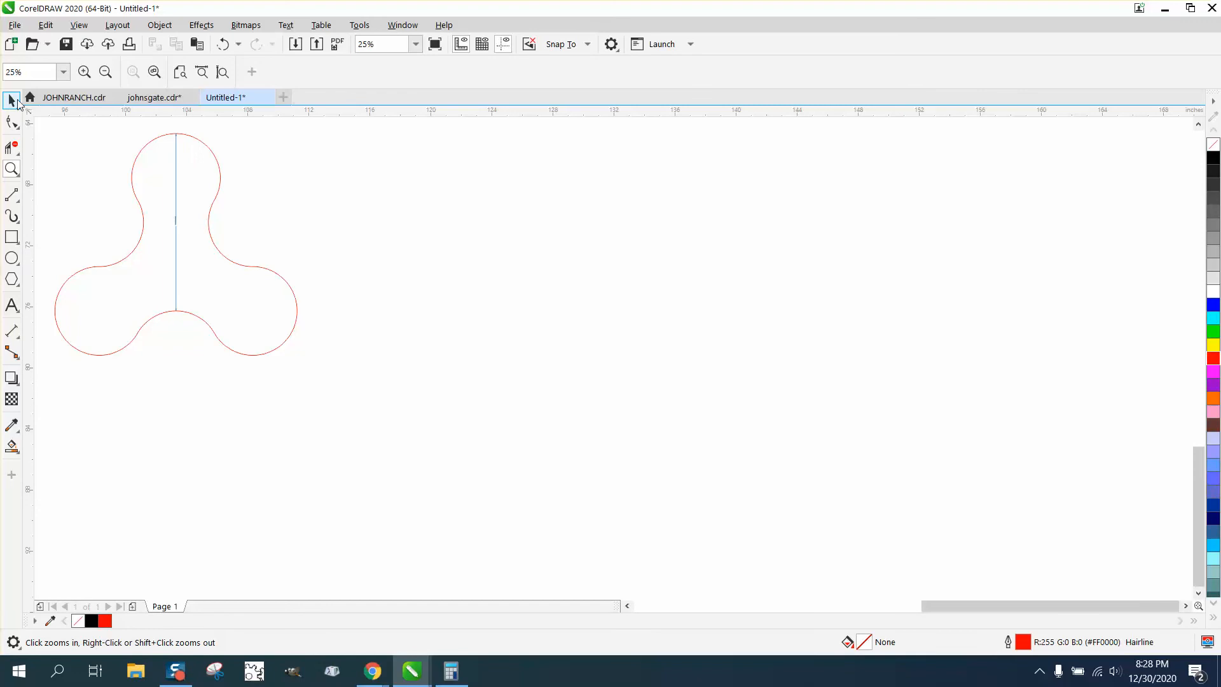
# Delete the vertical dimension from the three-lobed shape.
pyautogui.click(12, 100)
pyautogui.click(177, 154)
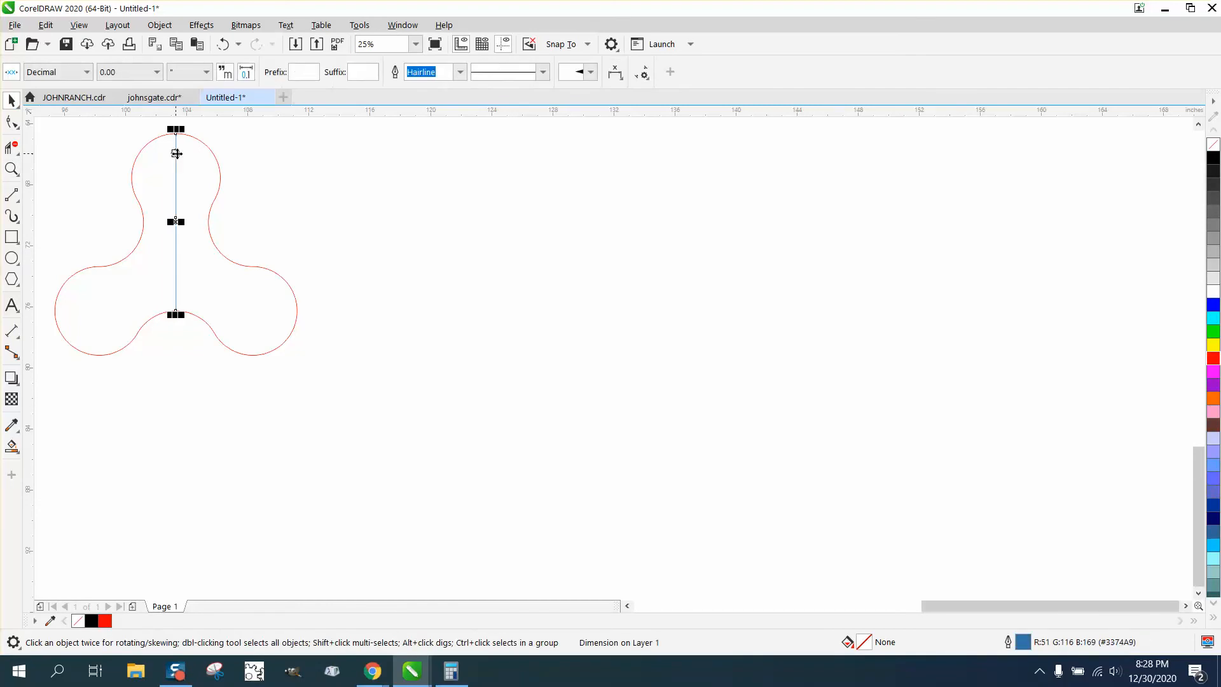
pyautogui.press('Delete')
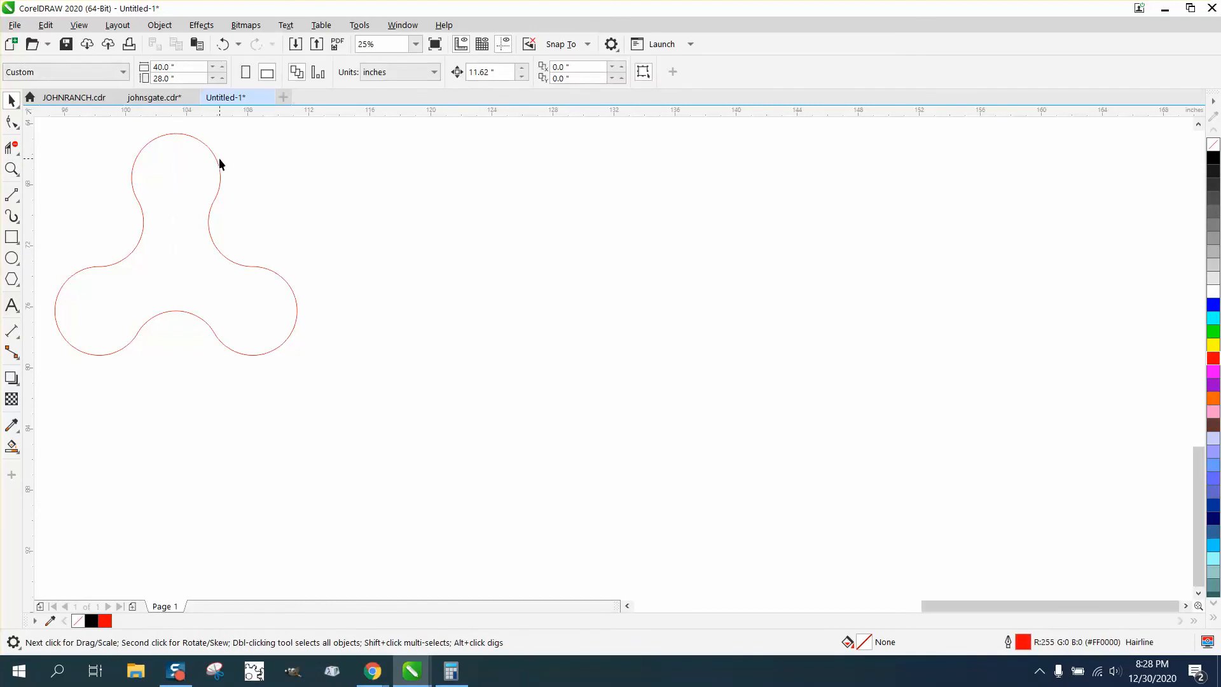
# Duplicate the three-lobed shape downward three times at the 11.62-inch spacing to form a nested column of four.
pyautogui.click(217, 163)
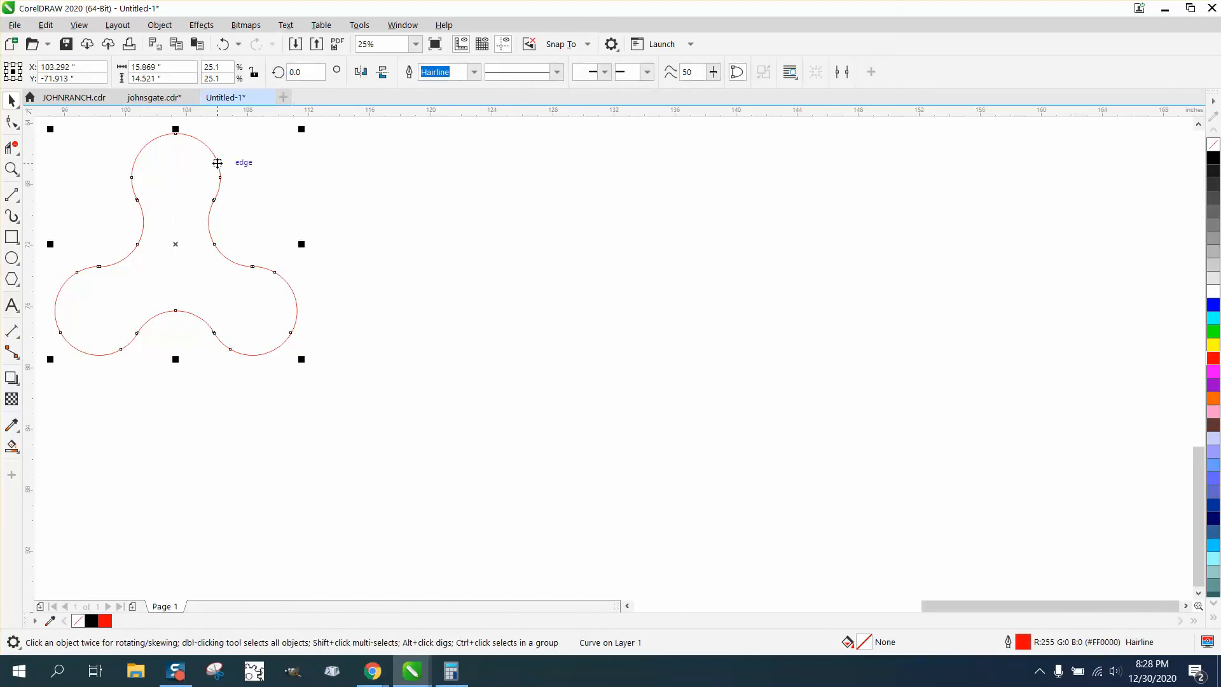
pyautogui.hotkey('ctrl', 'd')
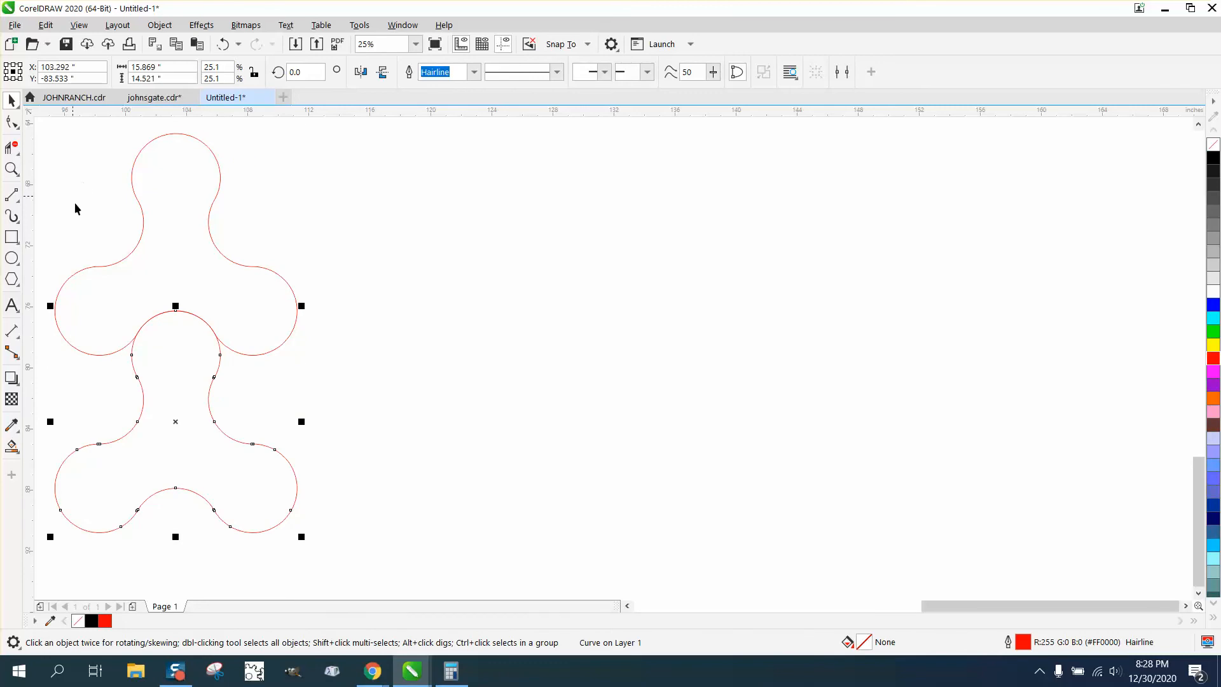
pyautogui.scroll(-2, 254, 381)
pyautogui.hotkey('ctrl', 'd')
pyautogui.hotkey('ctrl', 'd')
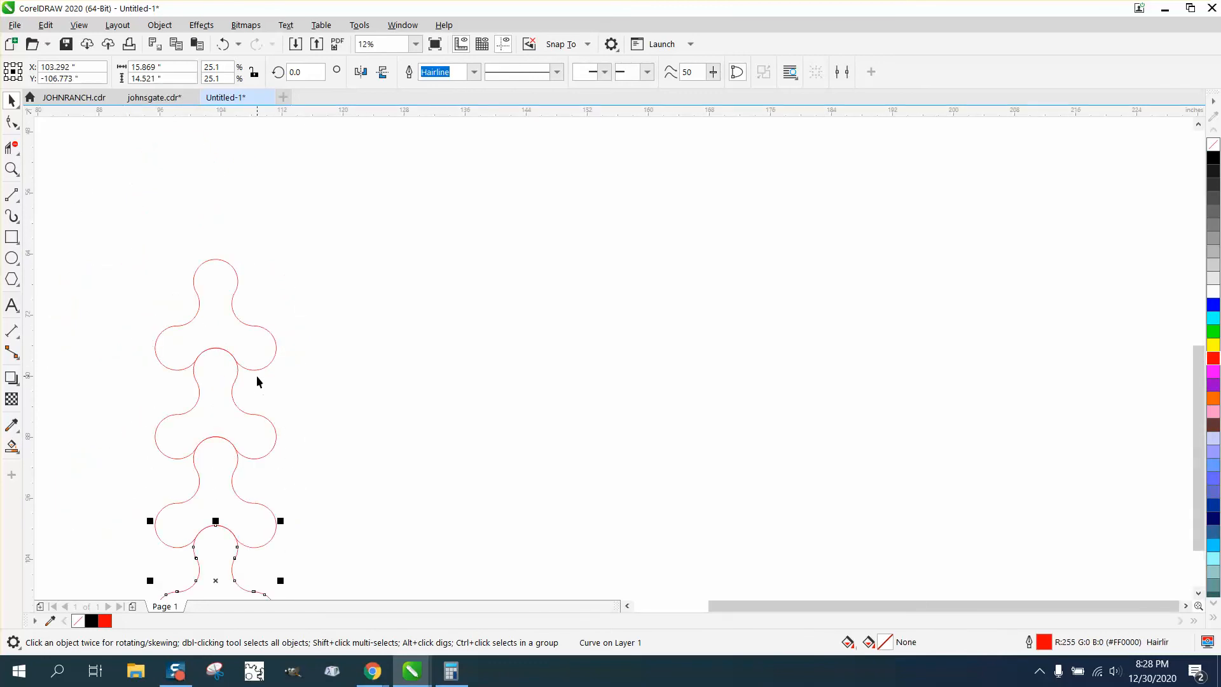
# Group the four stacked three-lobed shapes into one column.
pyautogui.scroll(-4, 234, 351)
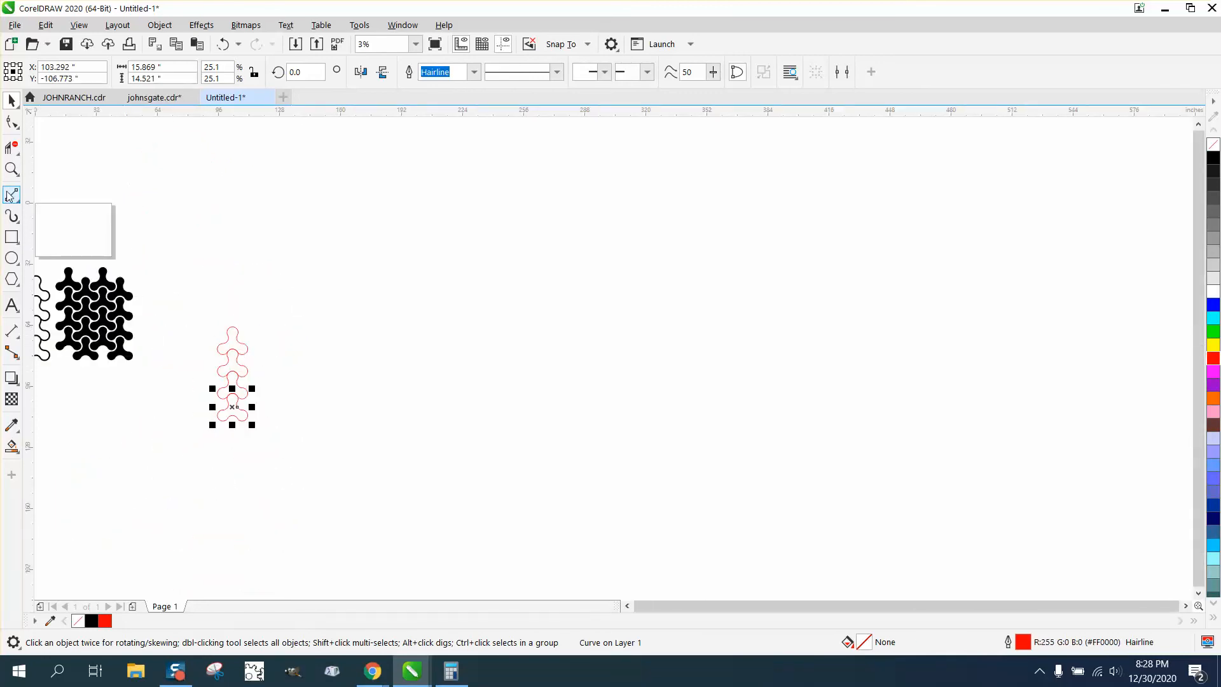
pyautogui.click(11, 169)
pyautogui.moveTo(187, 305); pyautogui.dragTo(334, 417)
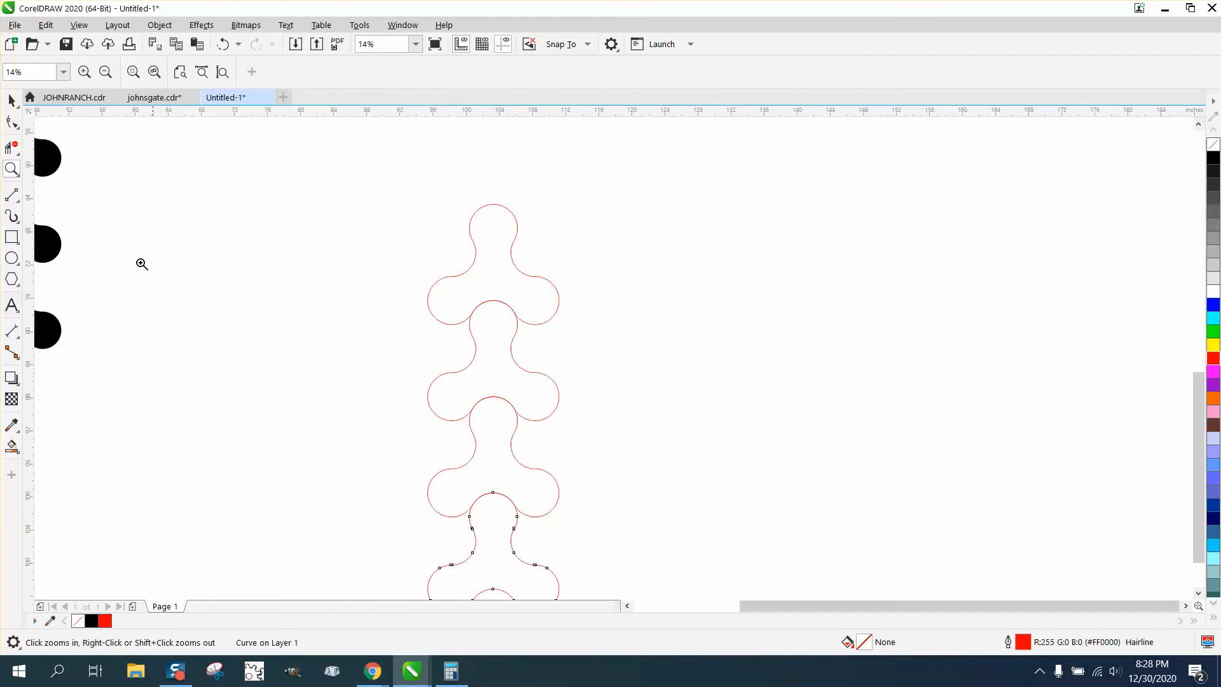
pyautogui.press('space')
pyautogui.scroll(-2, 353, 195)
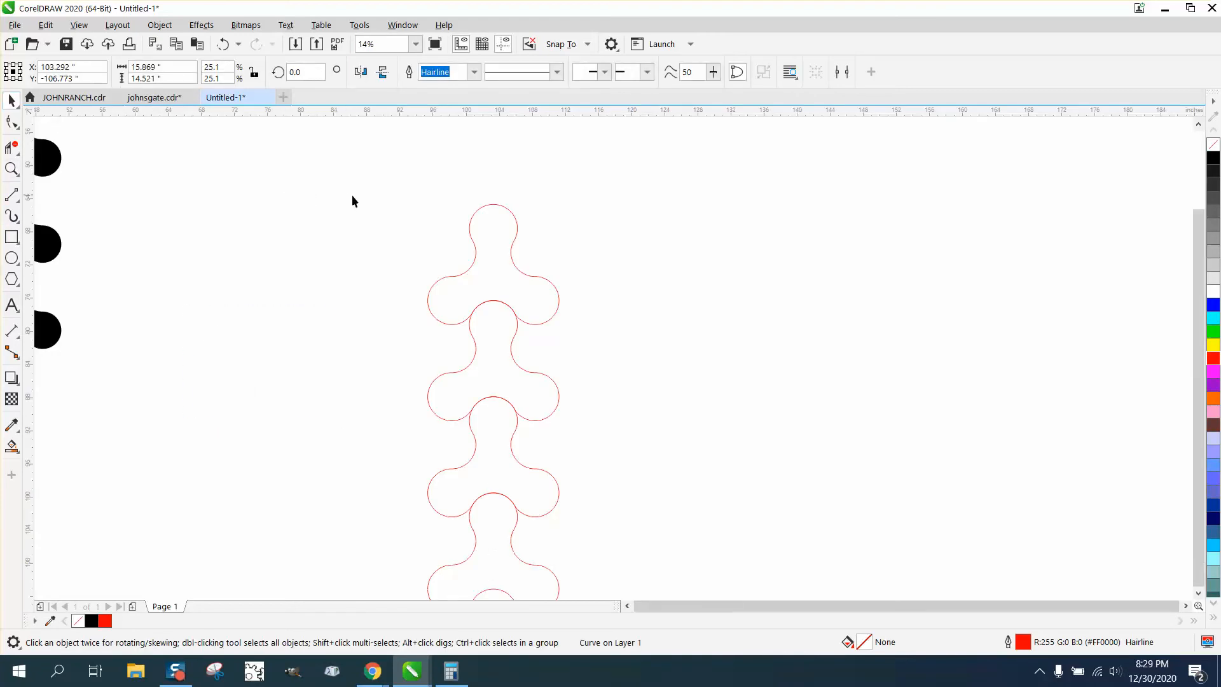
pyautogui.moveTo(348, 197); pyautogui.dragTo(548, 436)
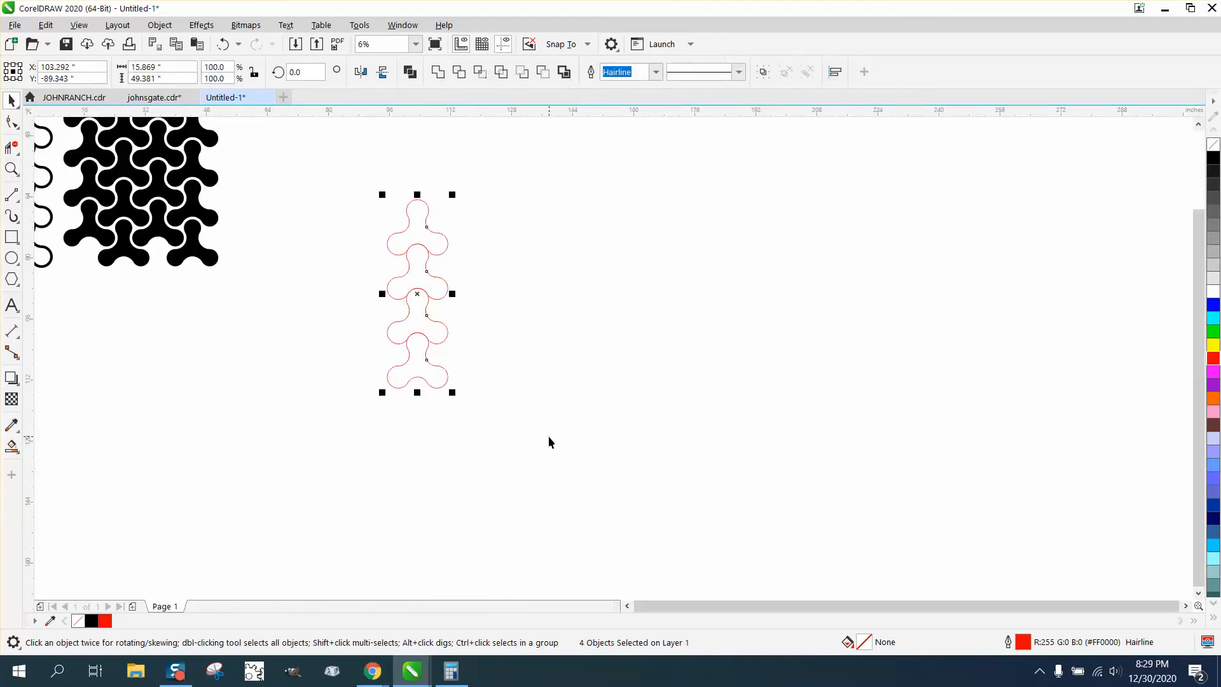
pyautogui.hotkey('ctrl', 'g')
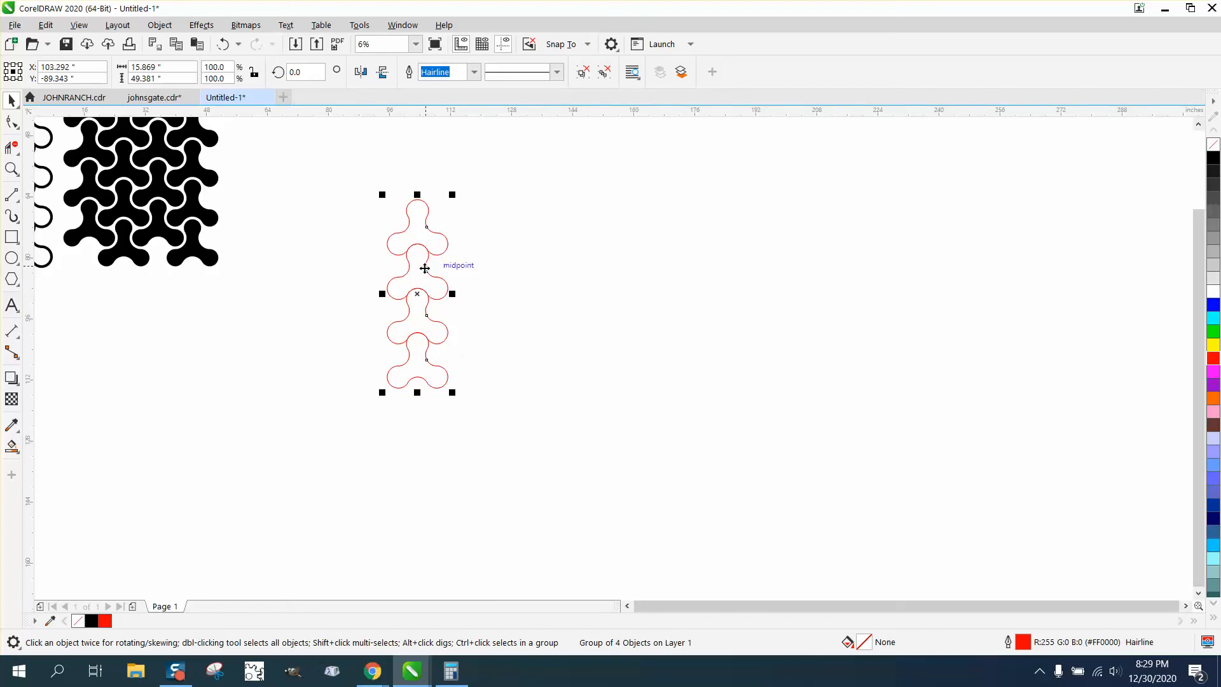
# Copy the column about 10.06 inches right and 5.81 inches down so it interlocks, and remove the extra third column.
pyautogui.moveTo(388, 247); pyautogui.dragTo(431, 272)
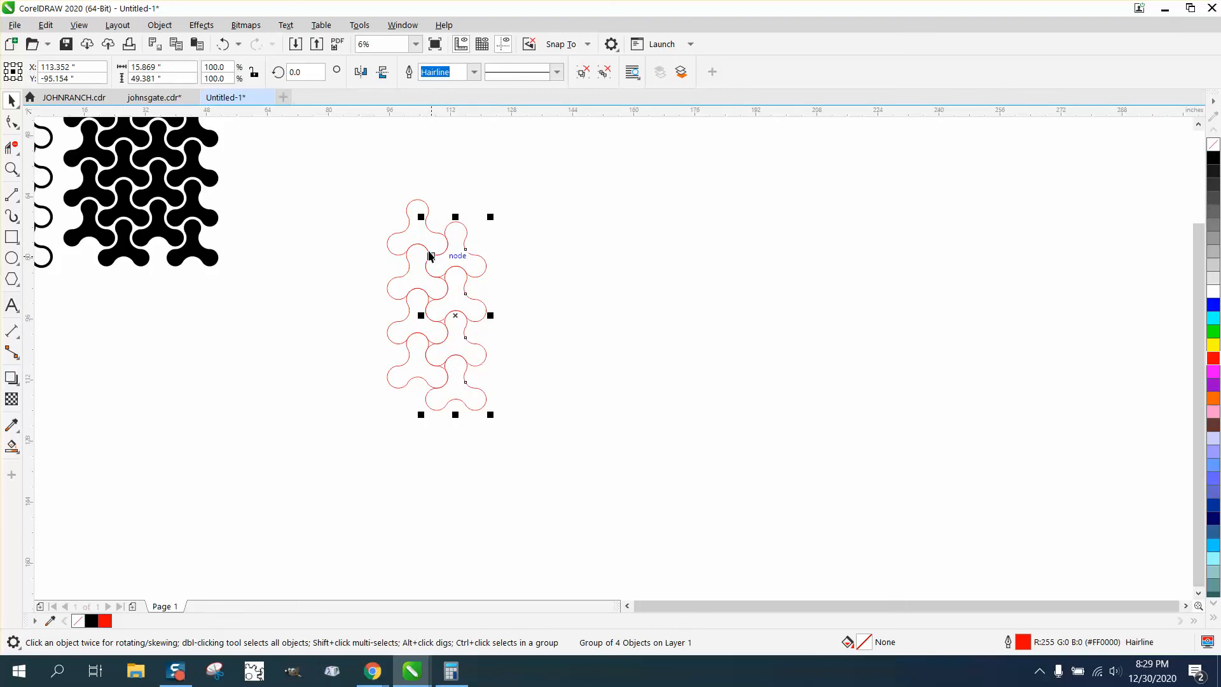
pyautogui.hotkey('ctrl', 'r')
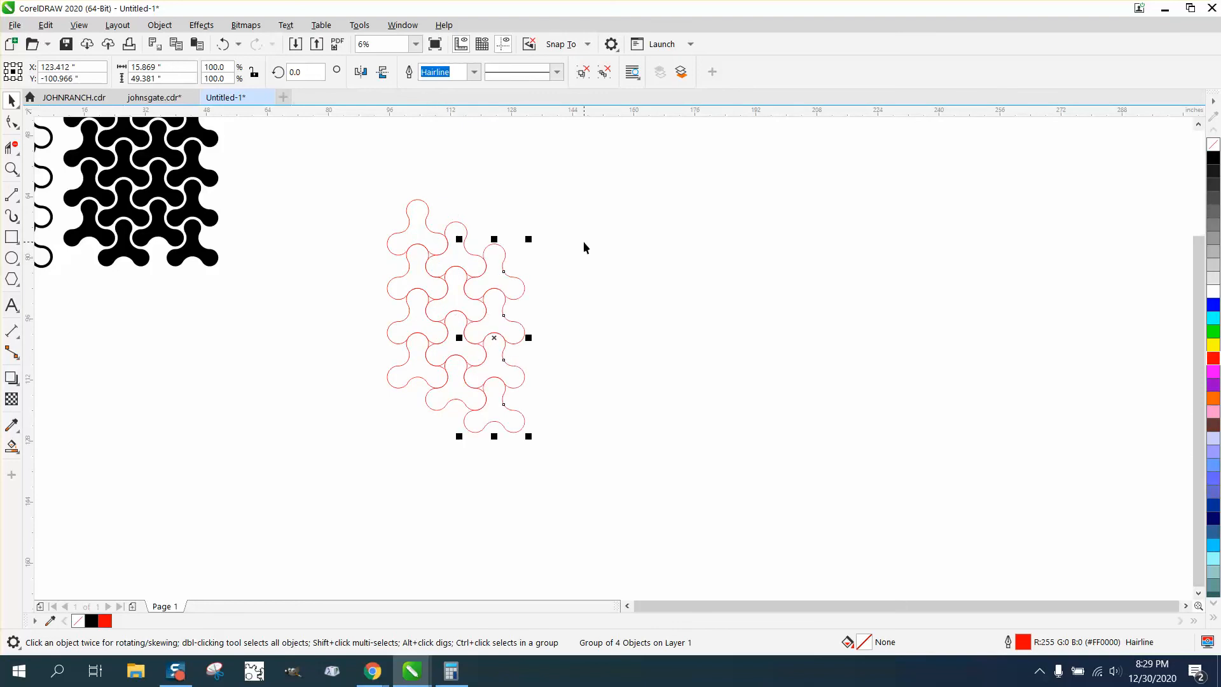
pyautogui.press('Delete')
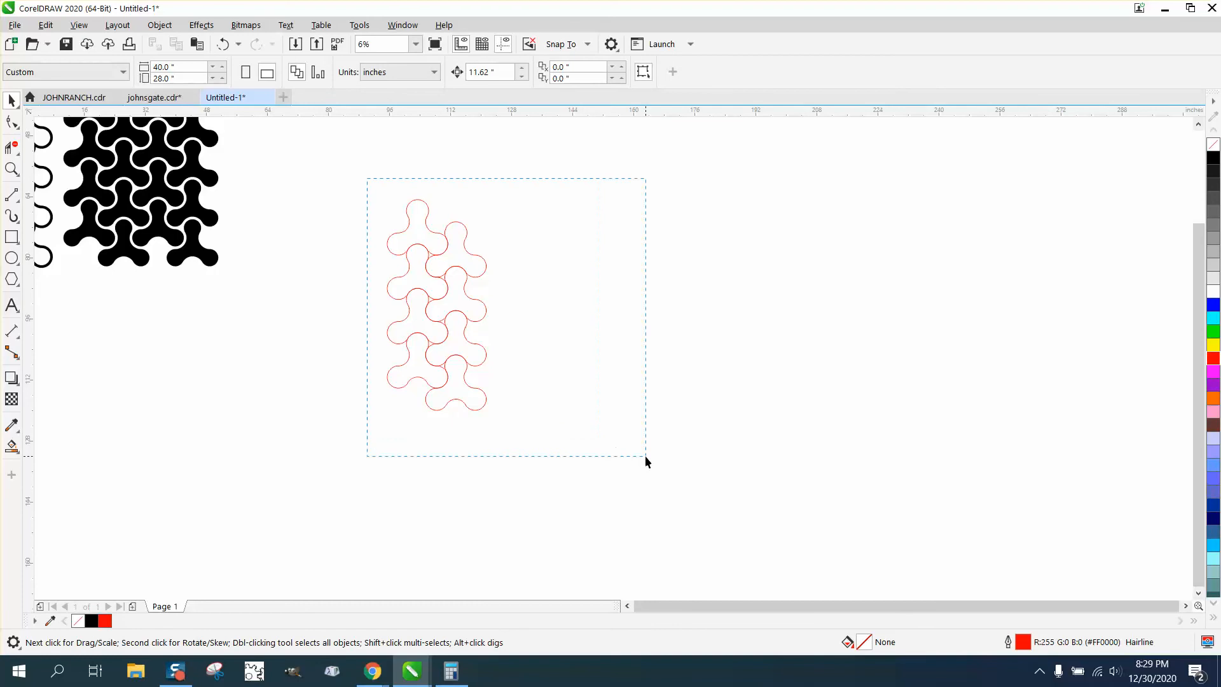
# Copy the interlocked pair of columns rightward three times at about 20.12-inch spacing, extending the pattern to eight columns.
pyautogui.moveTo(644, 455); pyautogui.dragTo(645, 456)
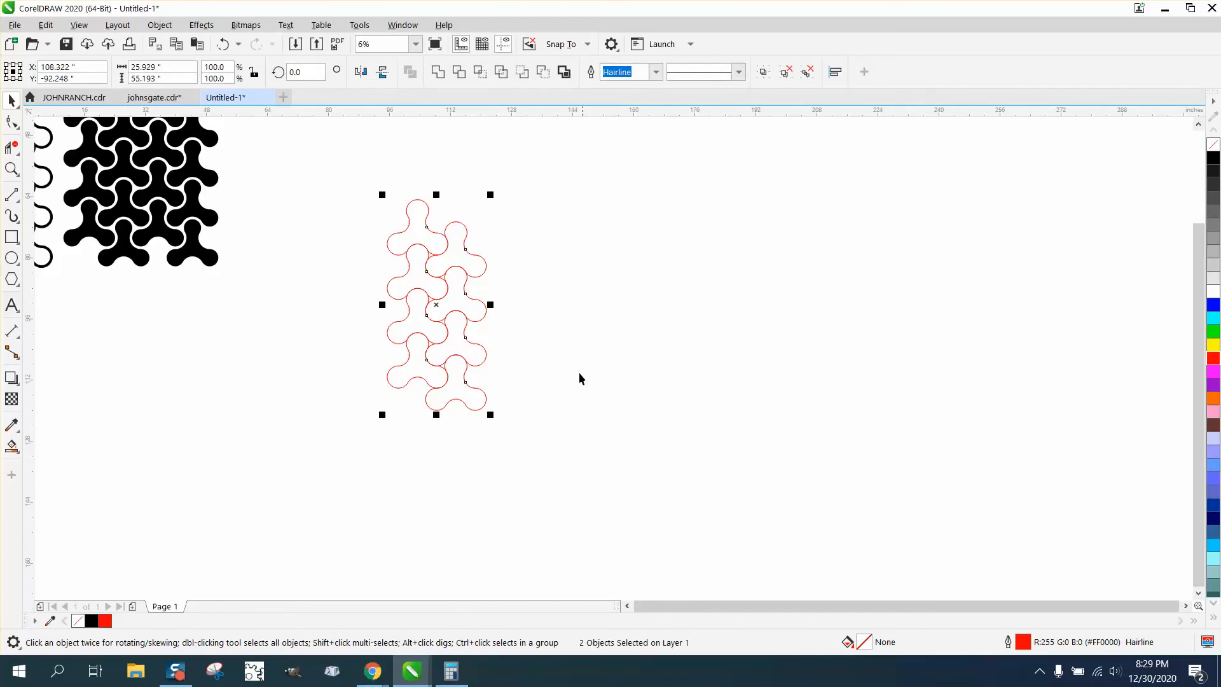
pyautogui.moveTo(390, 250); pyautogui.dragTo(470, 252)
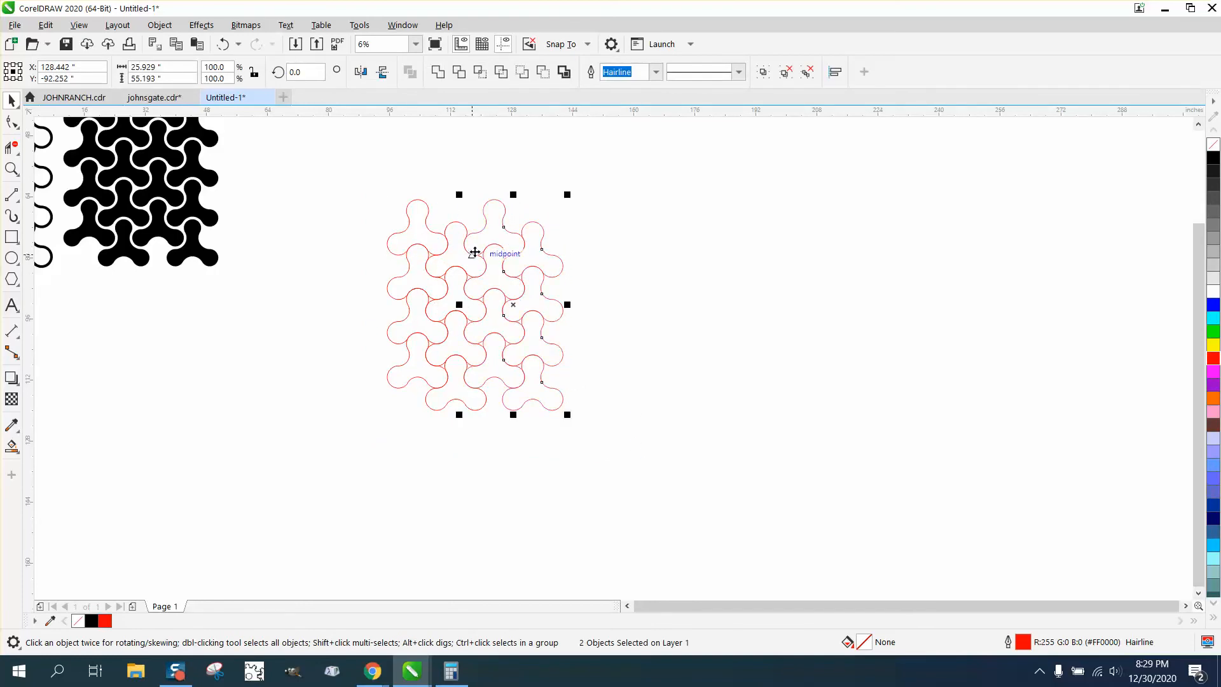
pyautogui.hotkey('ctrl', 'r')
pyautogui.hotkey('ctrl', 'r')
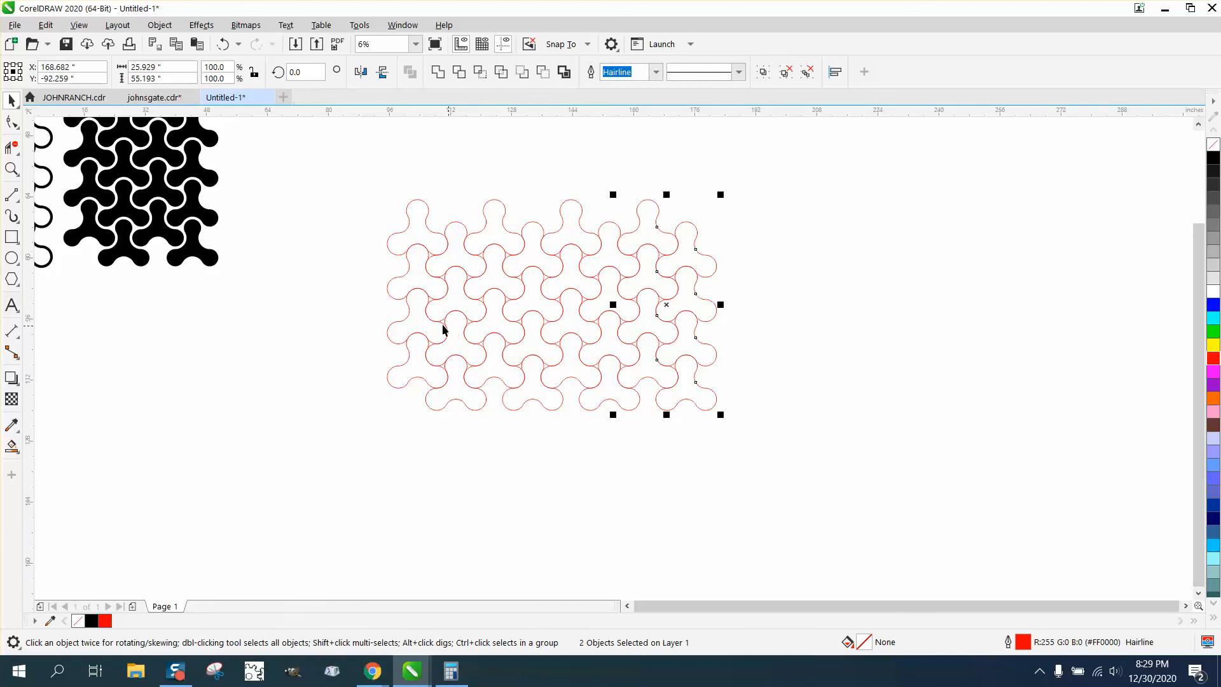
# Set the outline width of all eight columns to 60 pt.
pyautogui.click(10, 170)
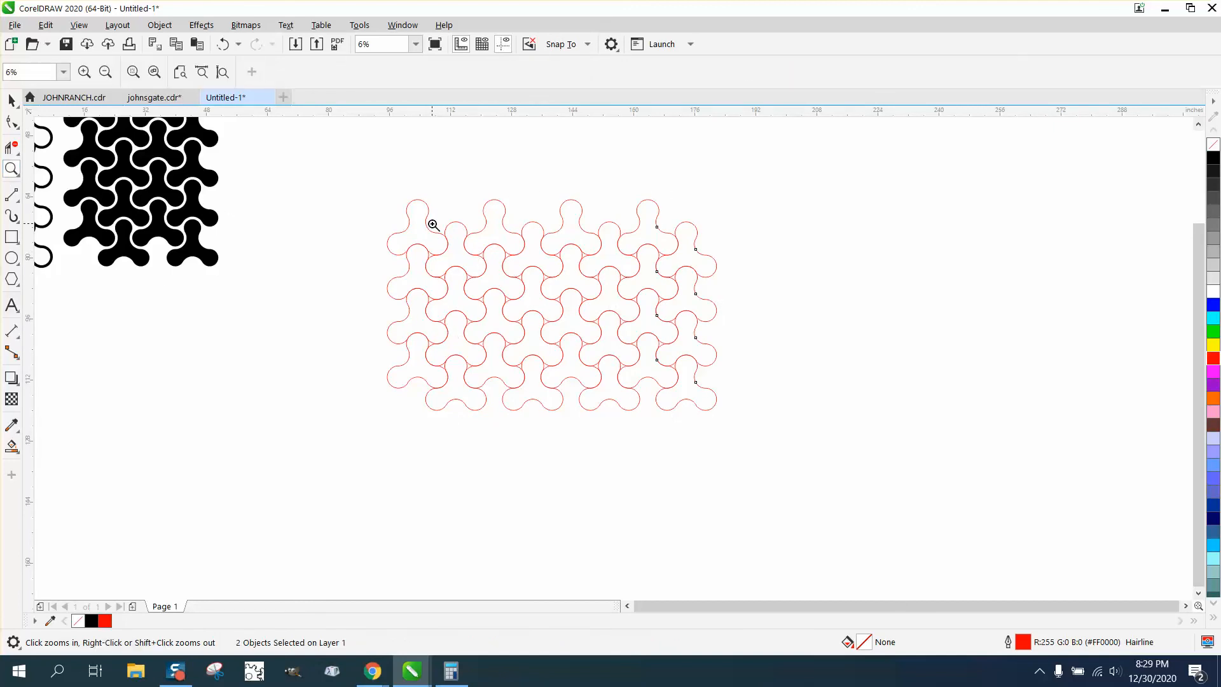
pyautogui.moveTo(430, 226); pyautogui.dragTo(455, 272)
pyautogui.scroll(-2, 393, 349)
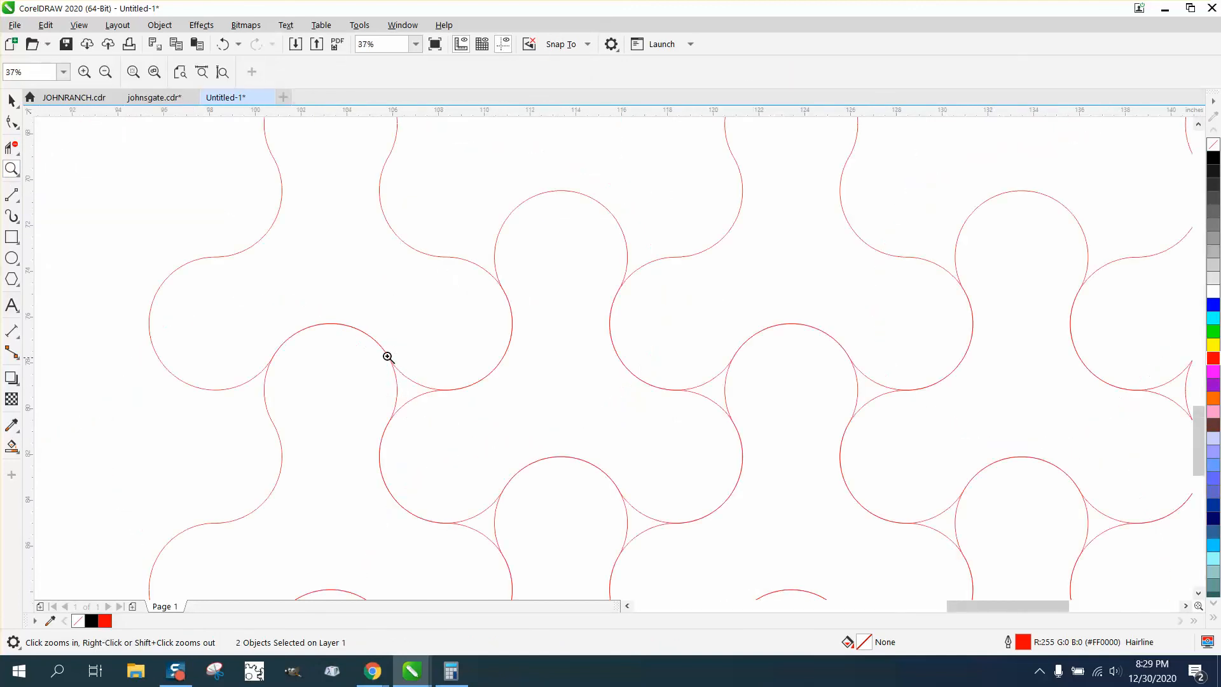
pyautogui.moveTo(387, 363); pyautogui.dragTo(460, 418)
pyautogui.scroll(-10, 409, 307)
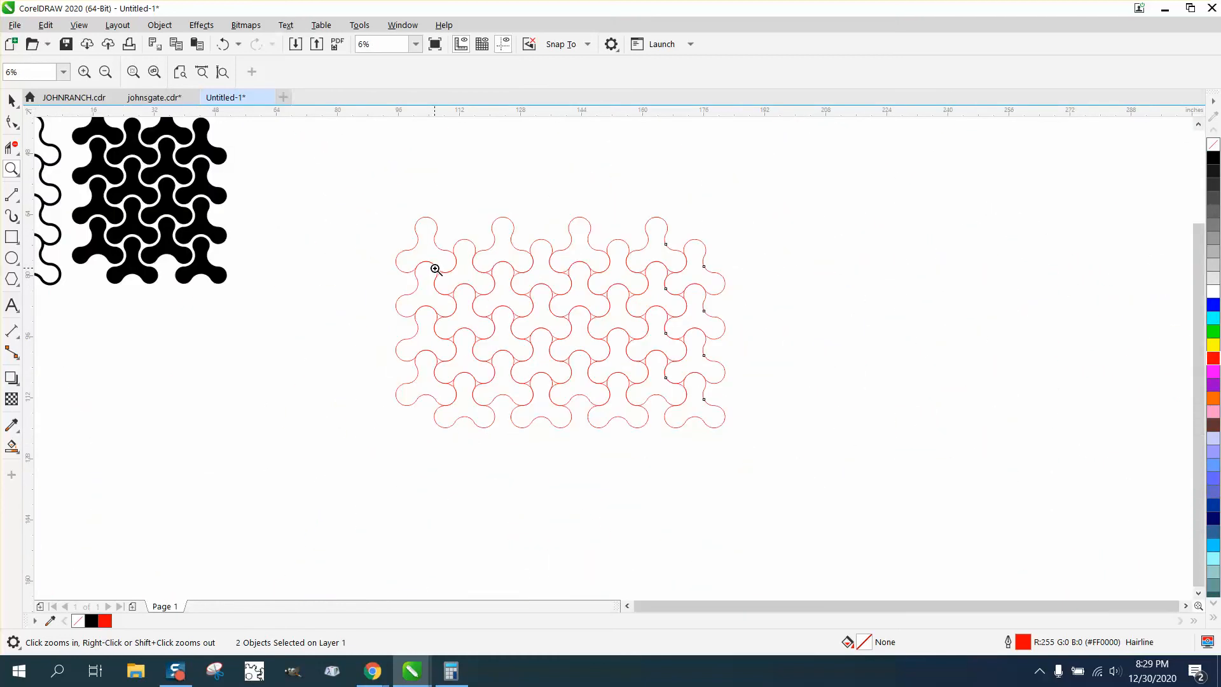
pyautogui.click(12, 100)
pyautogui.moveTo(351, 202); pyautogui.dragTo(776, 475)
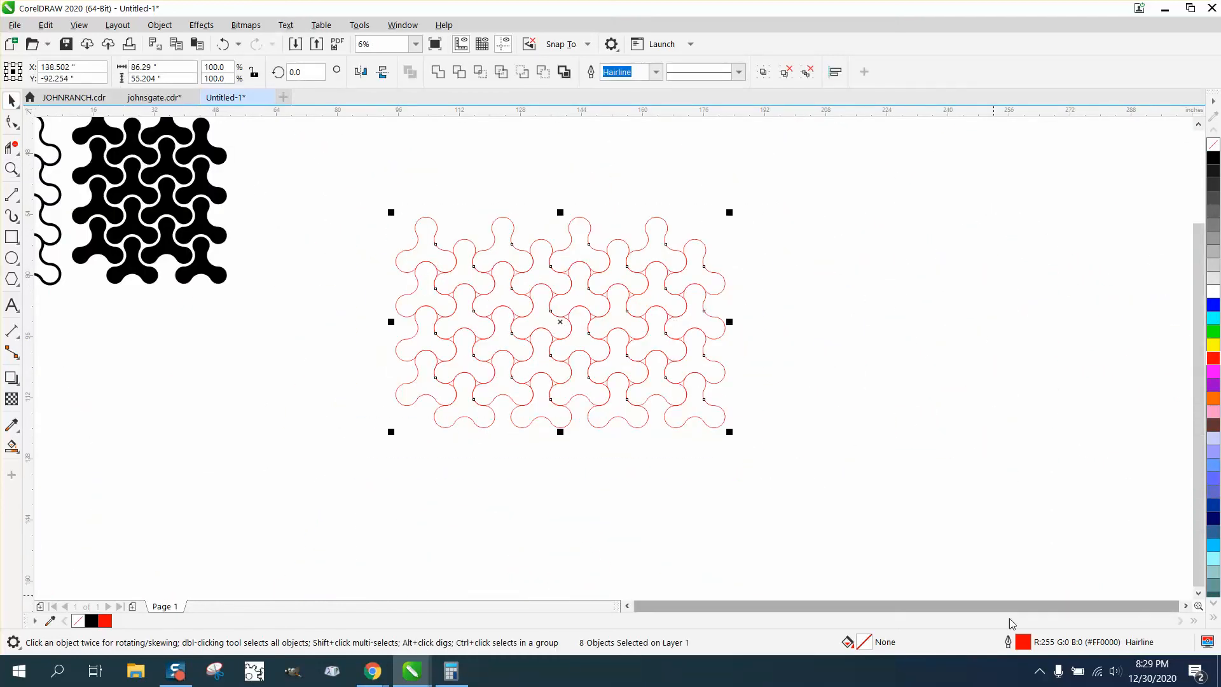
pyautogui.doubleClick(1022, 642)
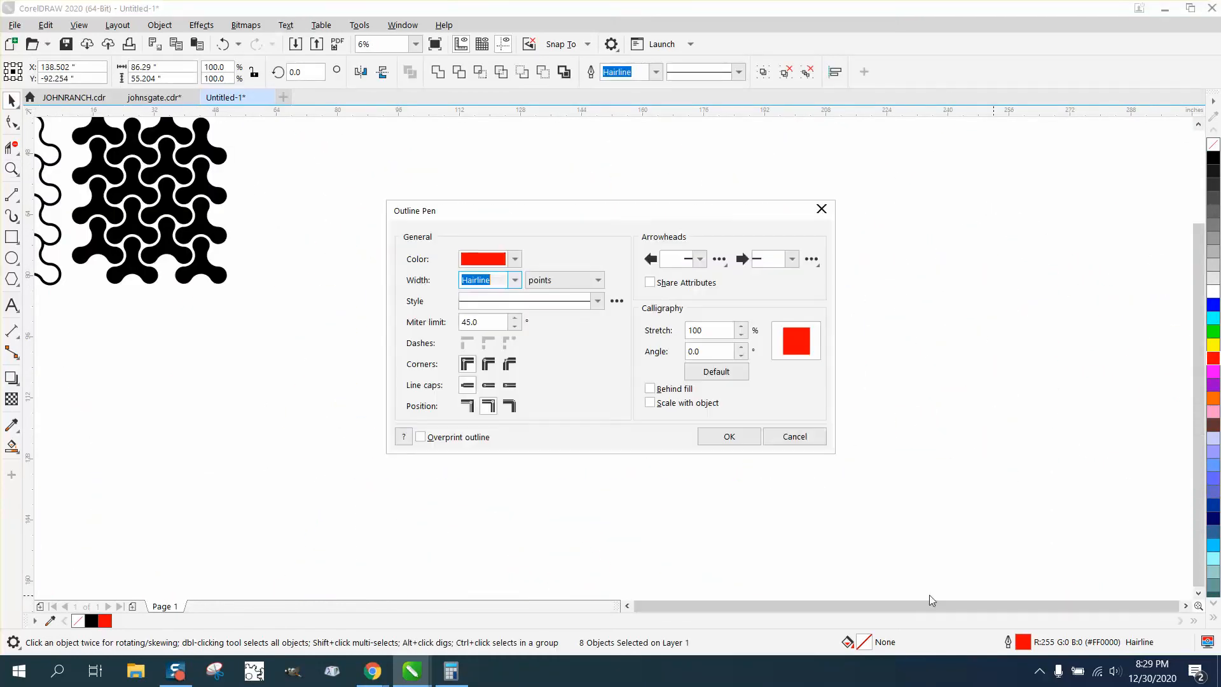
pyautogui.click(514, 281)
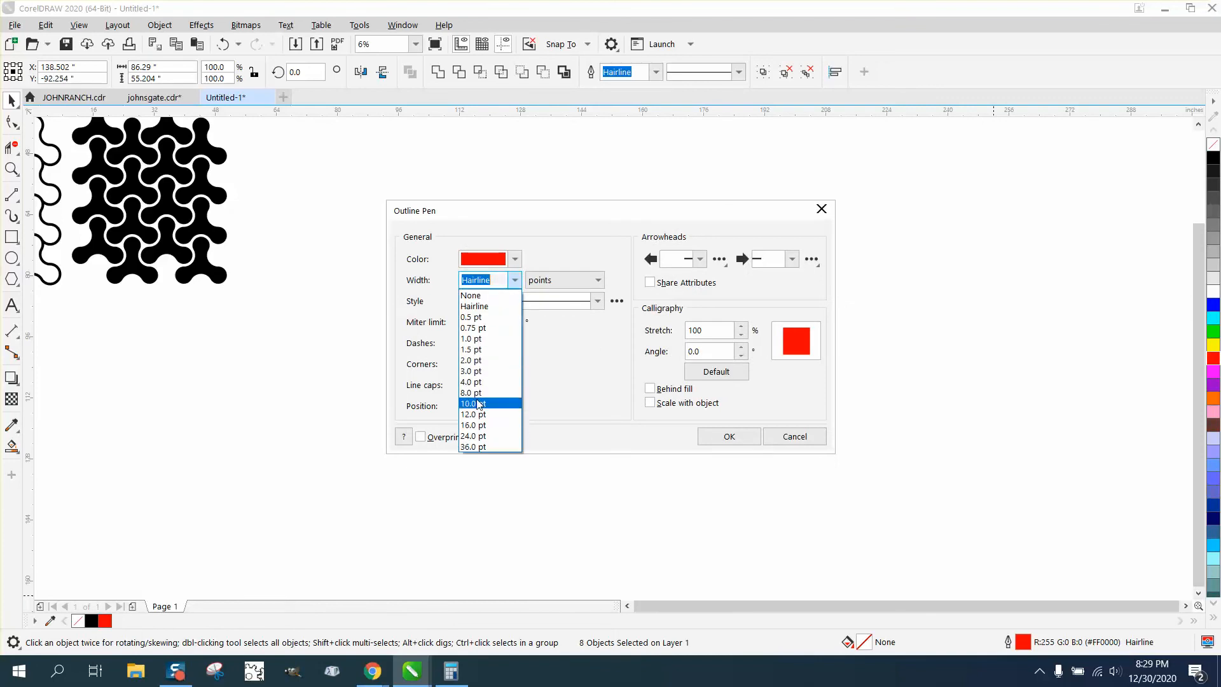
pyautogui.click(497, 278)
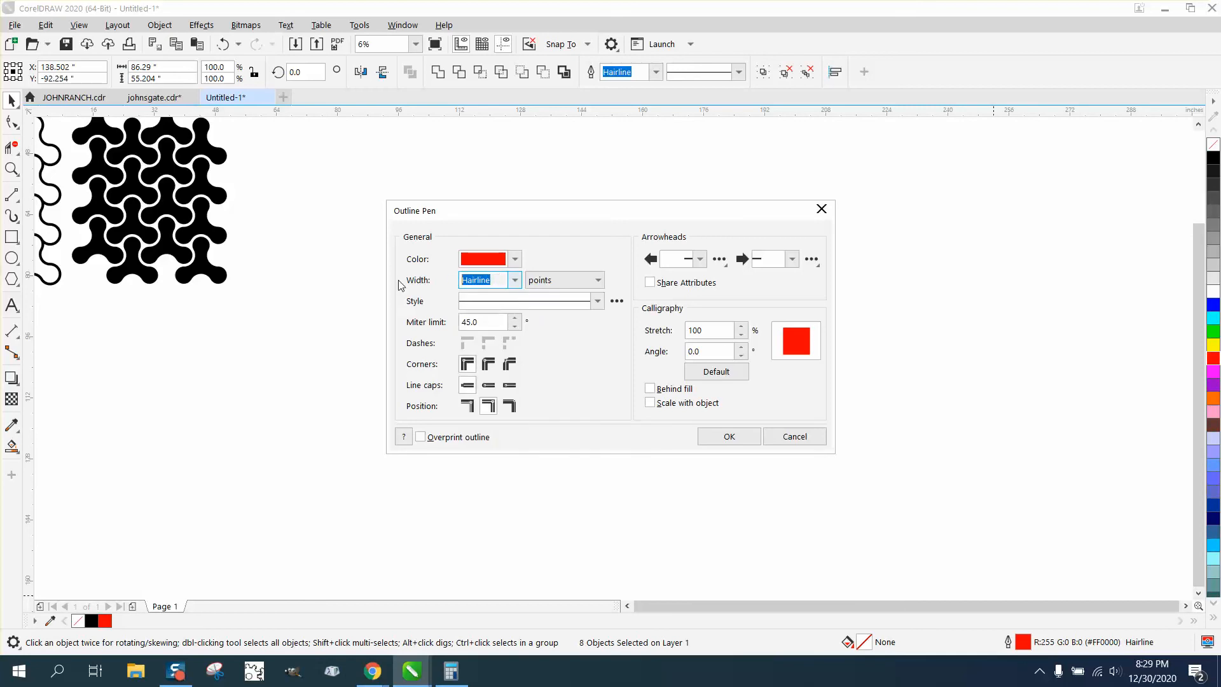
pyautogui.write('60')
pyautogui.press('Return')
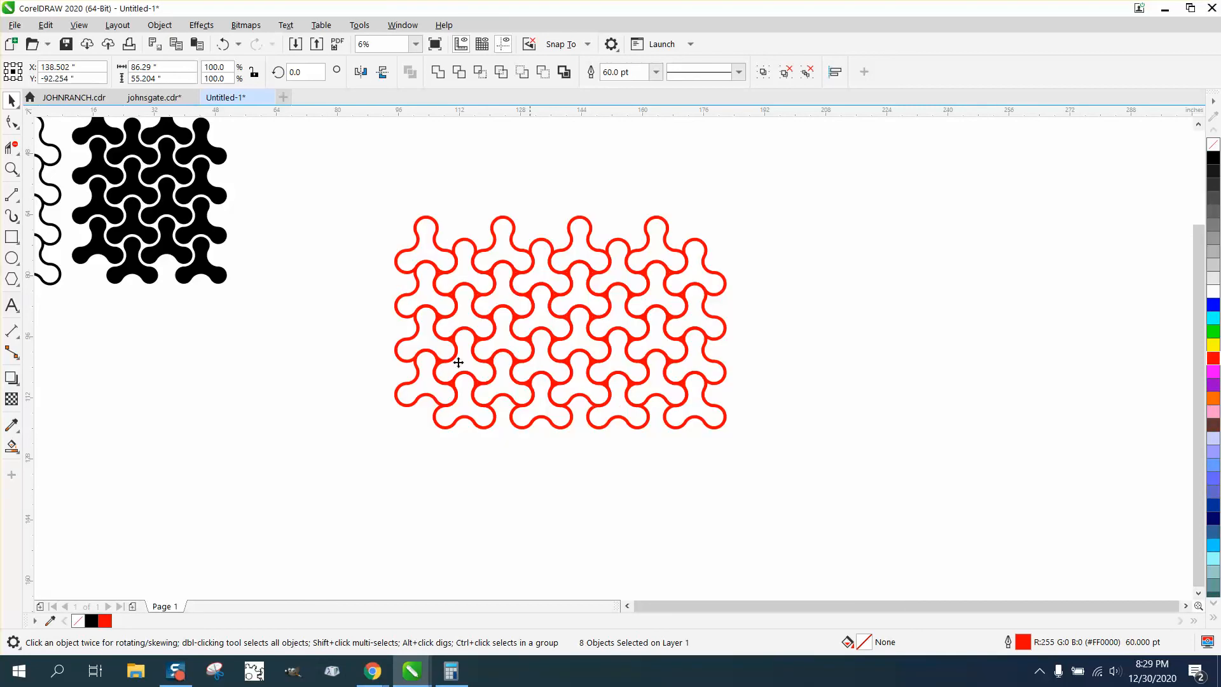
# Change the outline color of the whole red pattern to black.
pyautogui.click(12, 169)
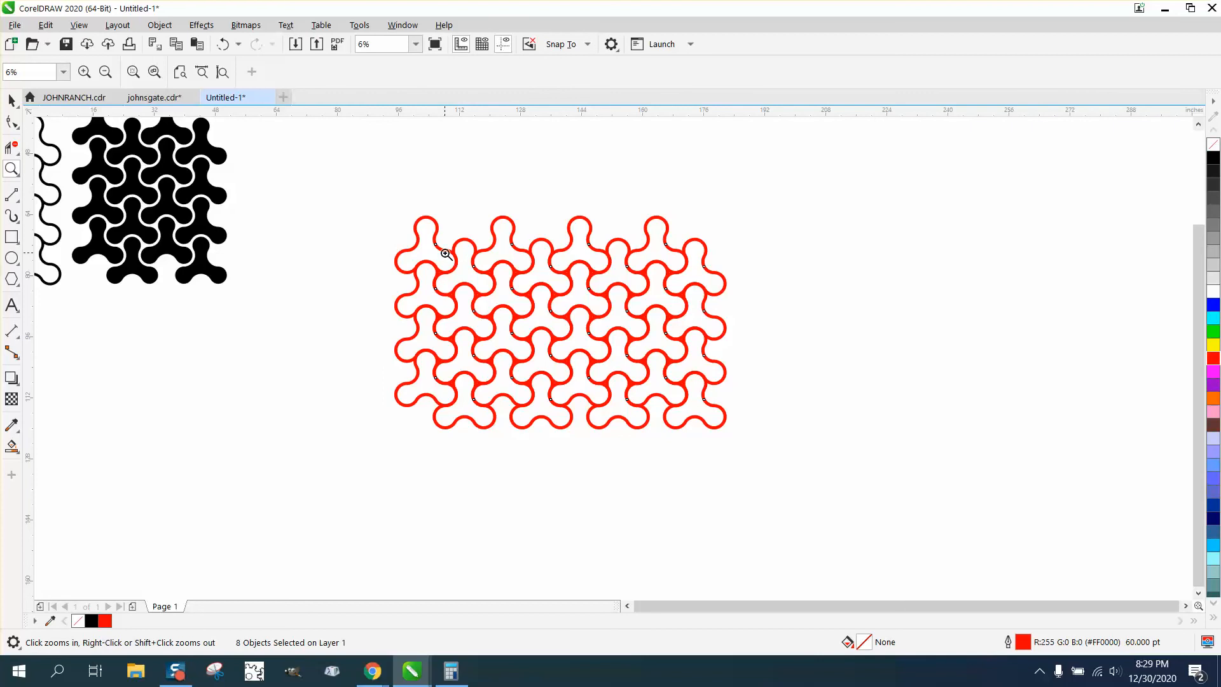
pyautogui.moveTo(445, 256); pyautogui.dragTo(517, 289)
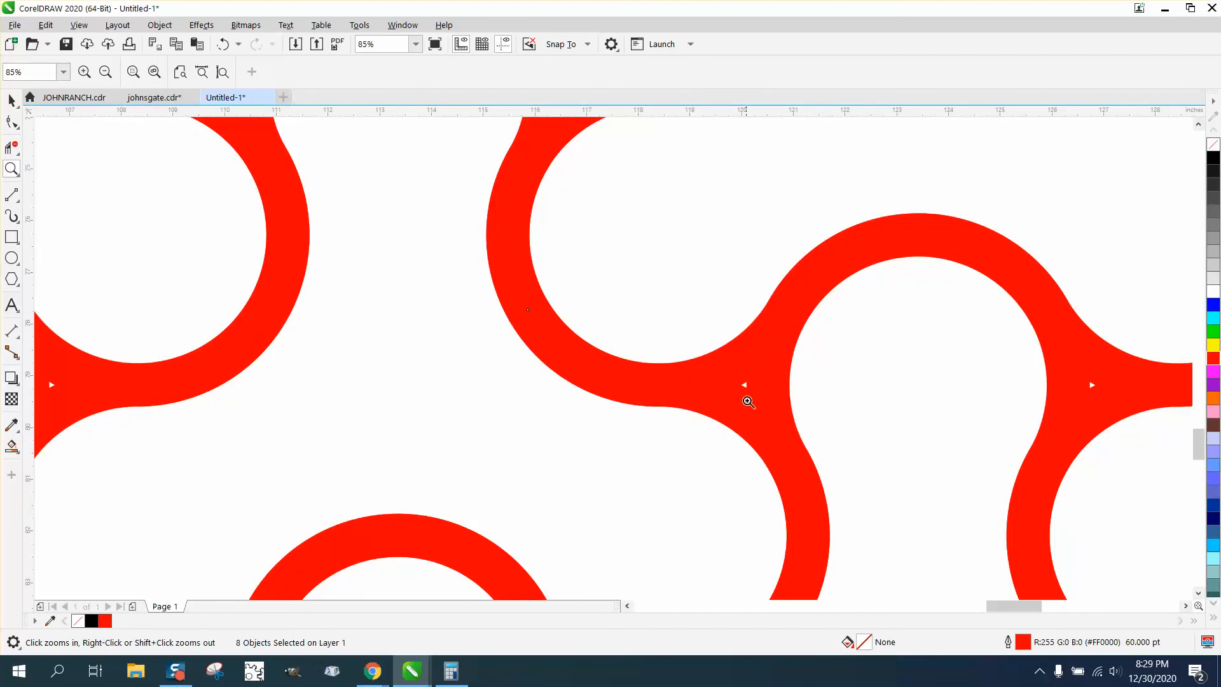
pyautogui.scroll(-5, 746, 384)
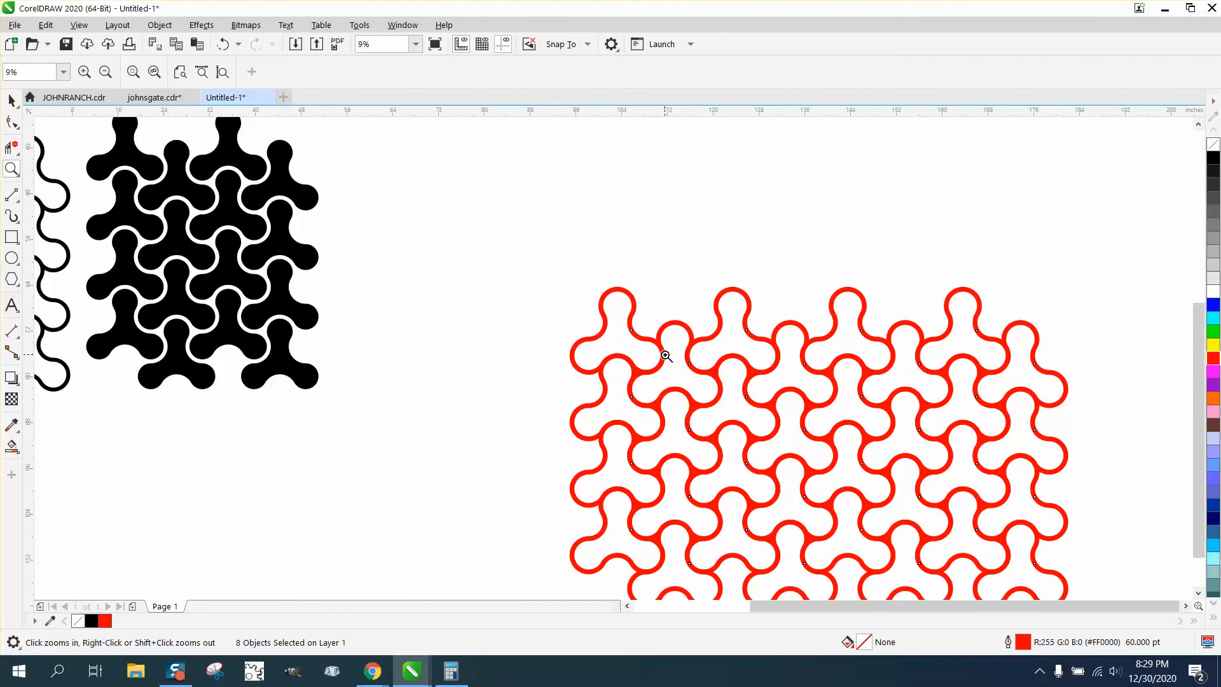
pyautogui.scroll(-1, 661, 353)
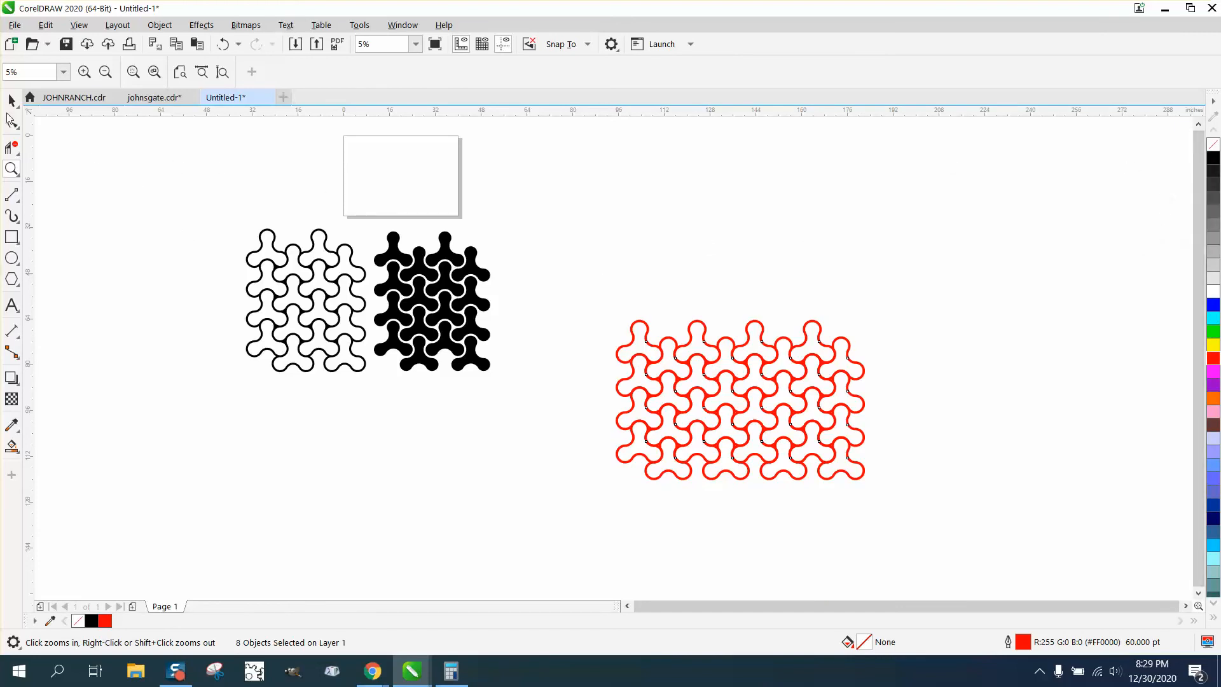
pyautogui.click(11, 101)
pyautogui.moveTo(578, 294); pyautogui.dragTo(961, 517)
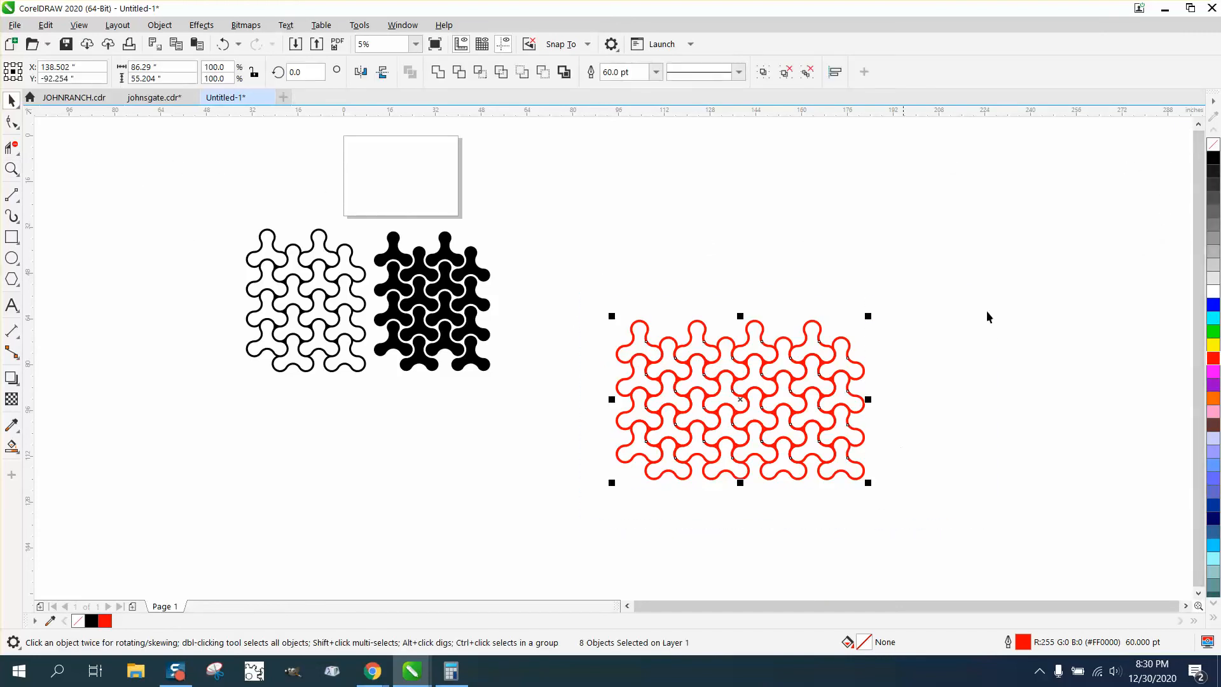
pyautogui.rightClick(1212, 159)
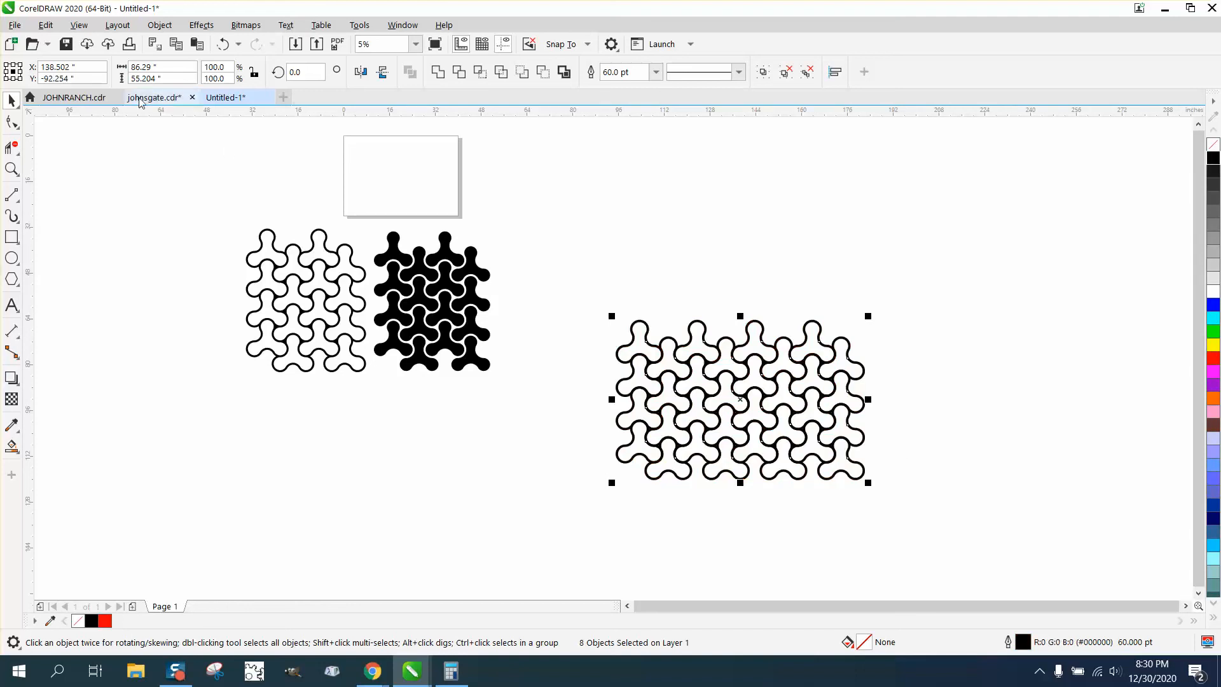
# Ungroup the eight columns of the new pattern into individual shapes.
pyautogui.click(160, 26)
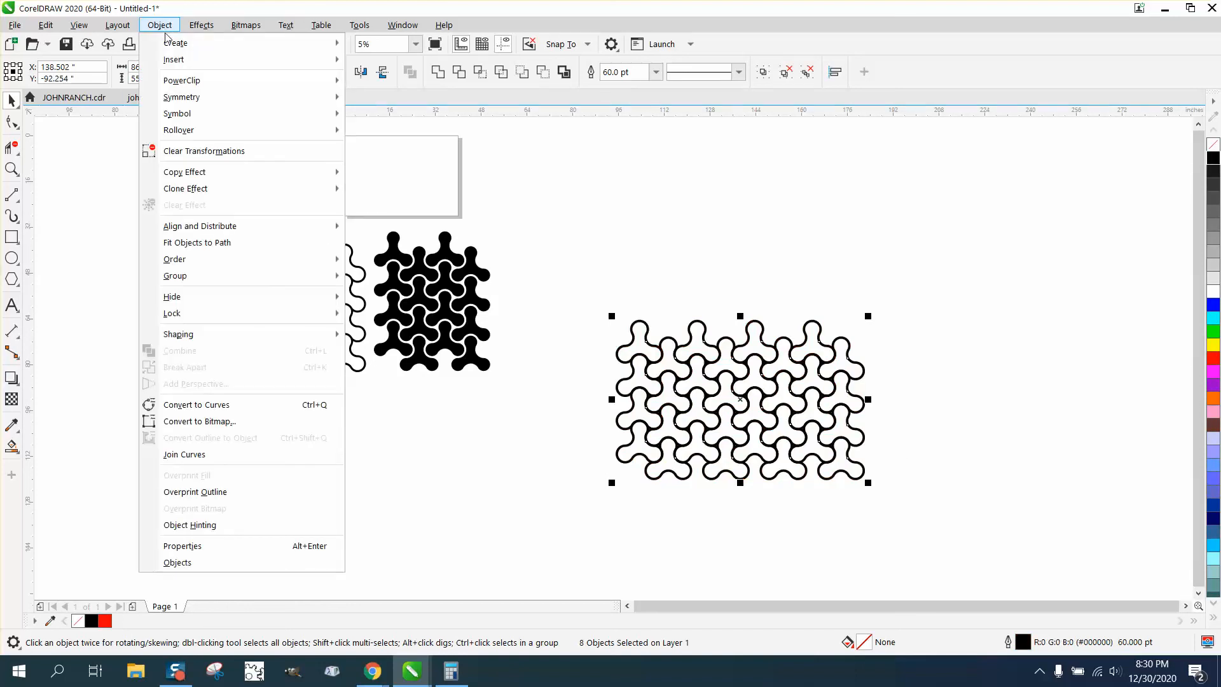
pyautogui.click(585, 265)
pyautogui.moveTo(584, 274); pyautogui.dragTo(940, 525)
pyautogui.click(160, 25)
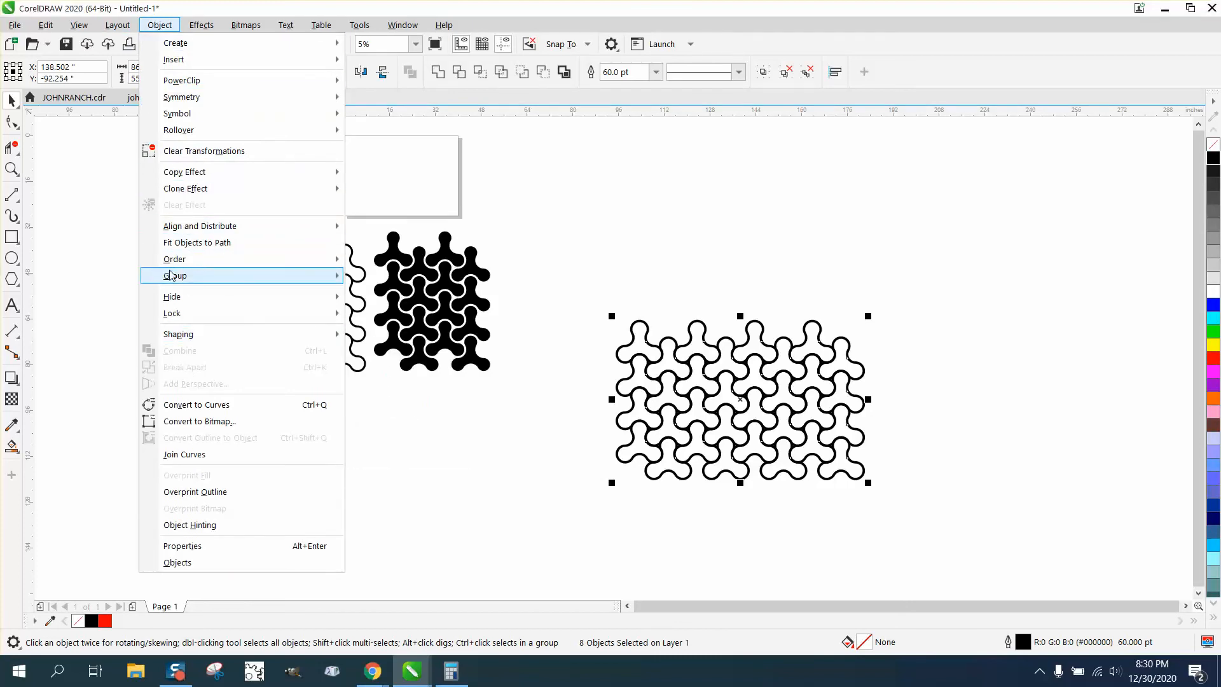
pyautogui.moveTo(176, 278)
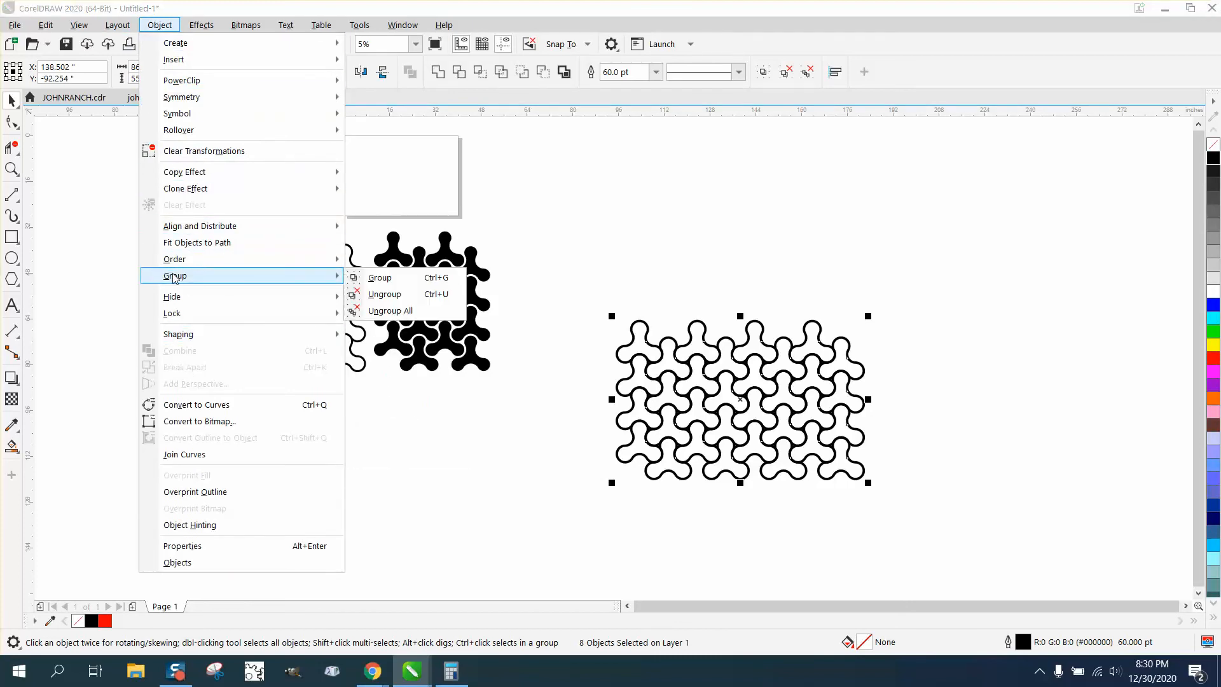
pyautogui.click(387, 294)
# Convert the outlines of all pattern shapes to objects, and give the results no fill and a red hairline outline.
pyautogui.moveTo(594, 300); pyautogui.dragTo(966, 488)
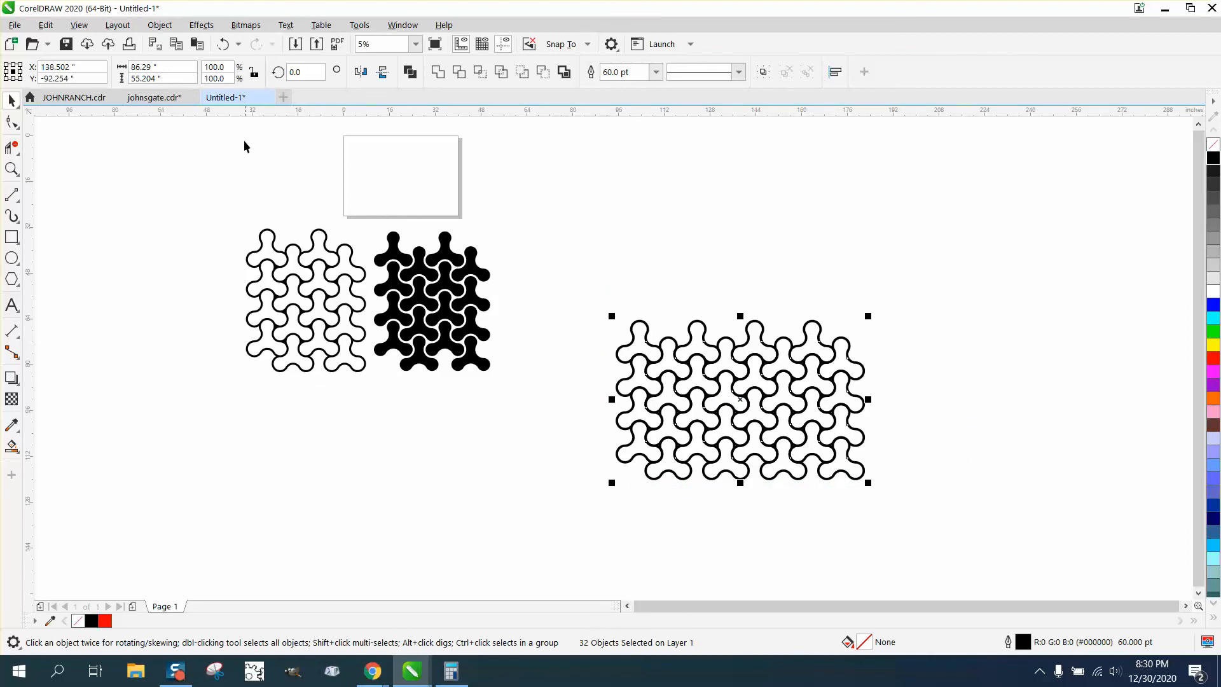
pyautogui.click(160, 25)
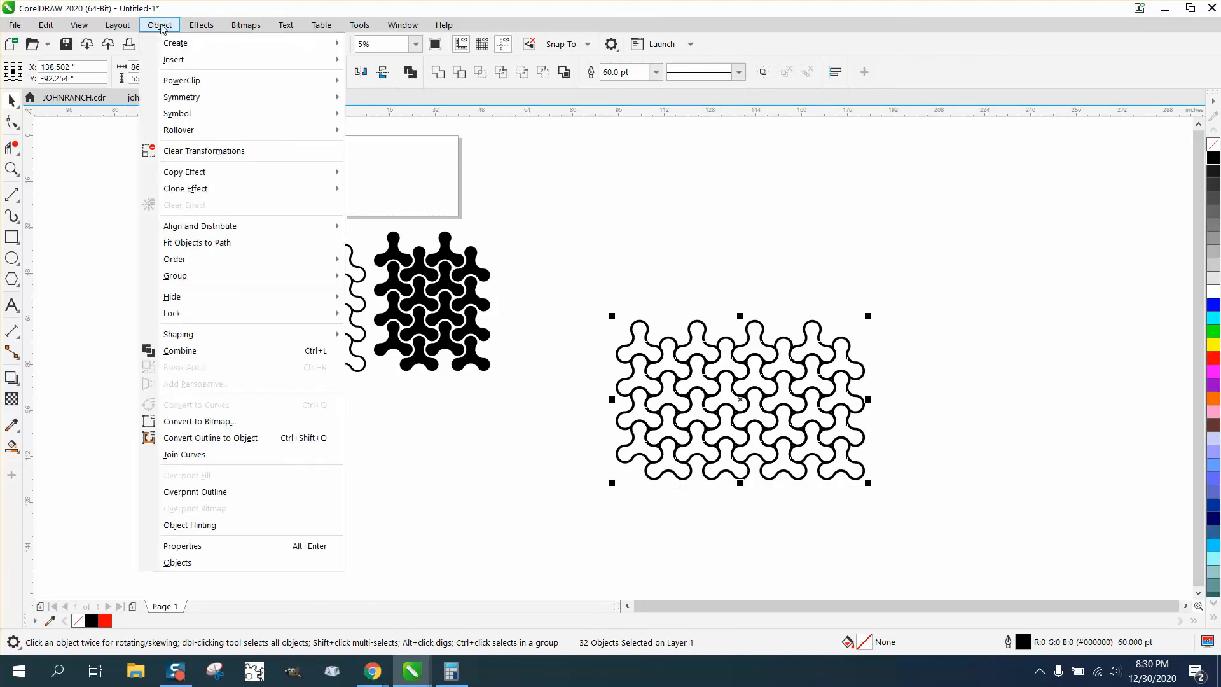
pyautogui.click(226, 443)
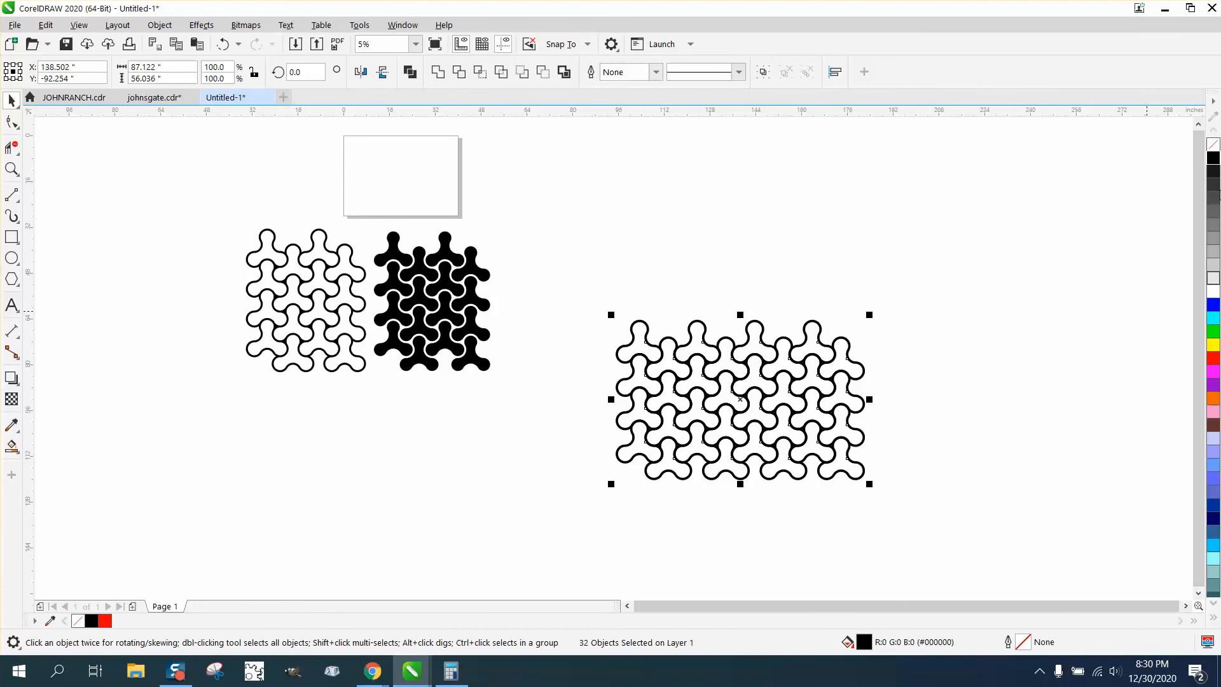
pyautogui.click(1213, 145)
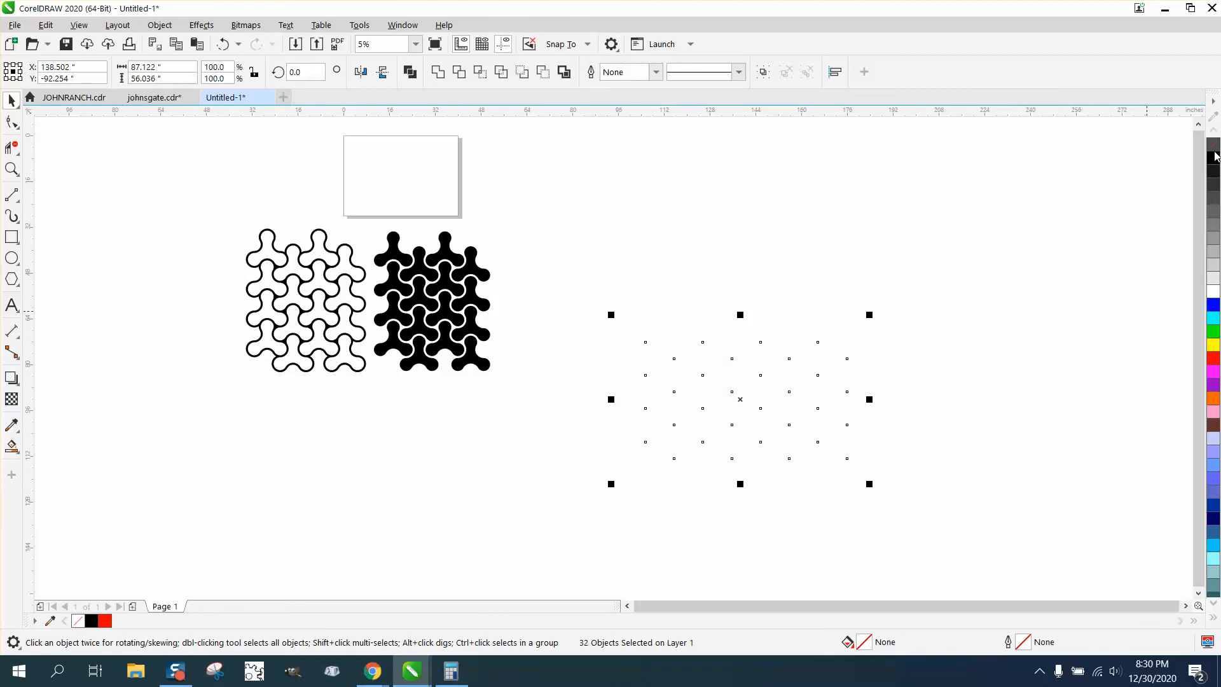
pyautogui.rightClick(1213, 356)
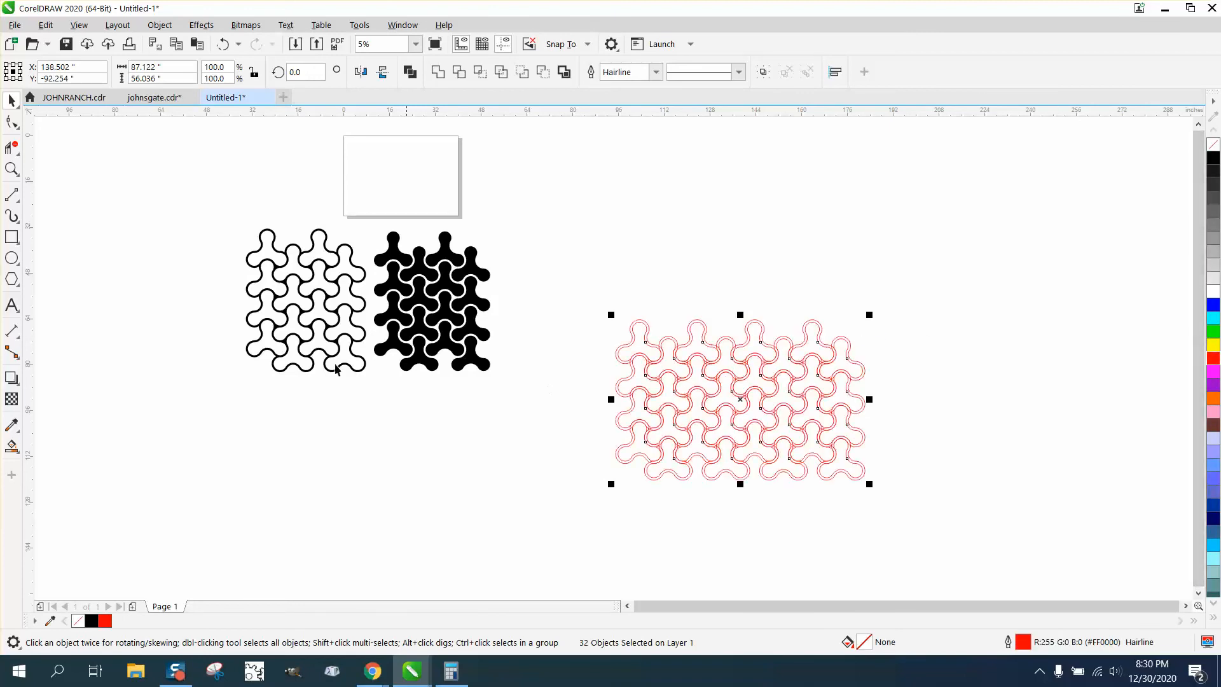
# Weld all the red outline objects of the pattern into a single curve.
pyautogui.click(15, 170)
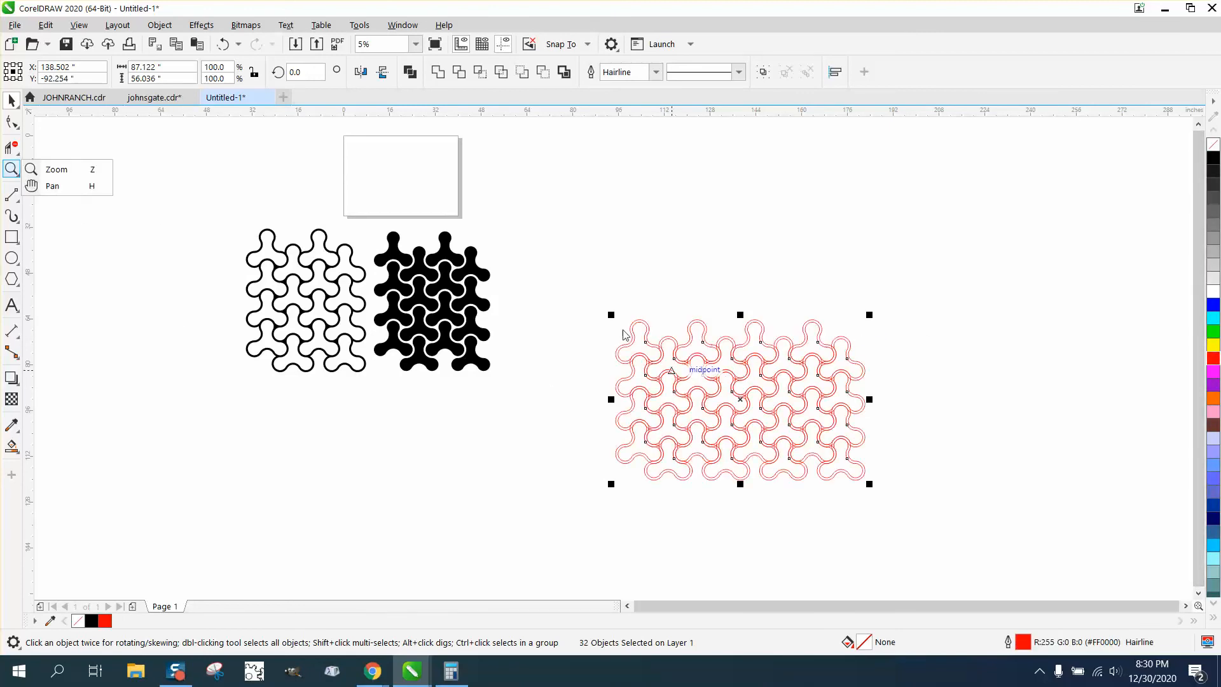
pyautogui.click(55, 169)
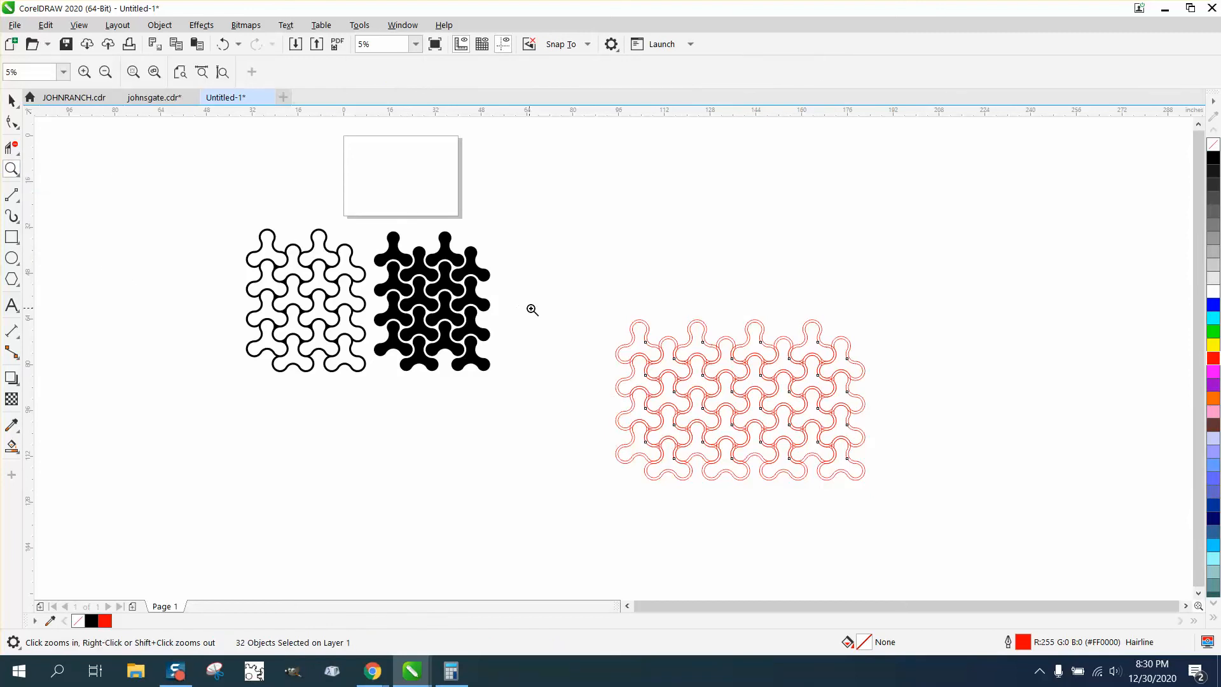
pyautogui.moveTo(576, 321); pyautogui.dragTo(853, 454)
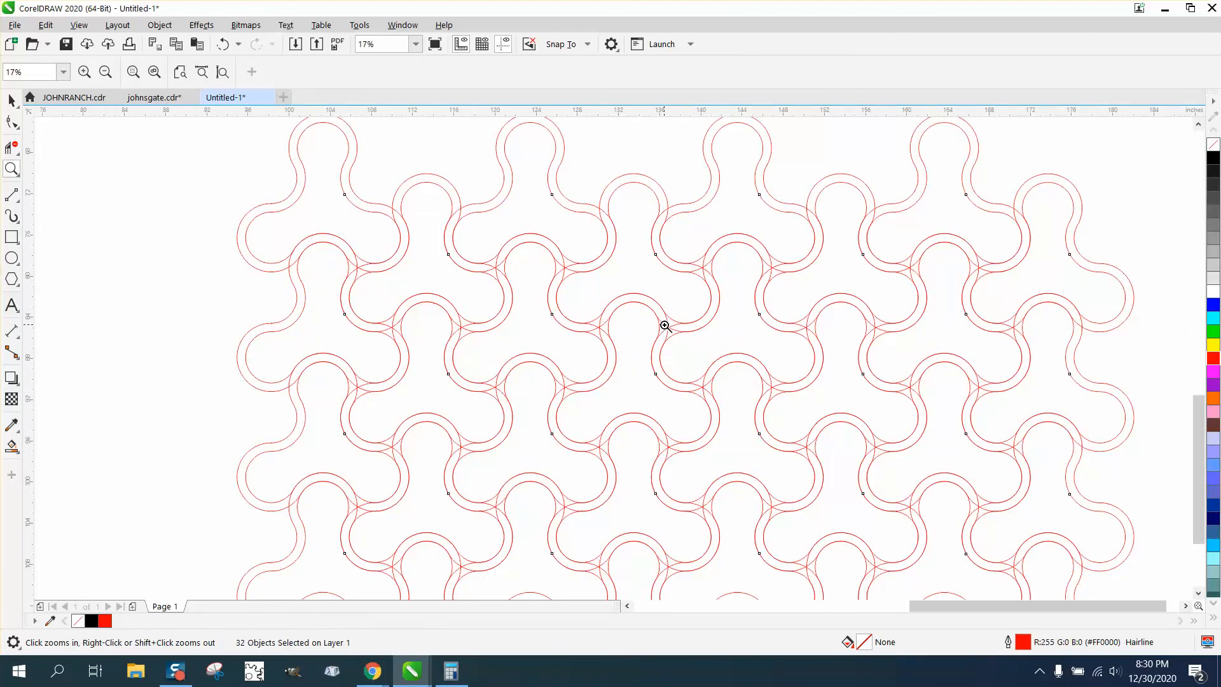
pyautogui.rightClick(653, 319)
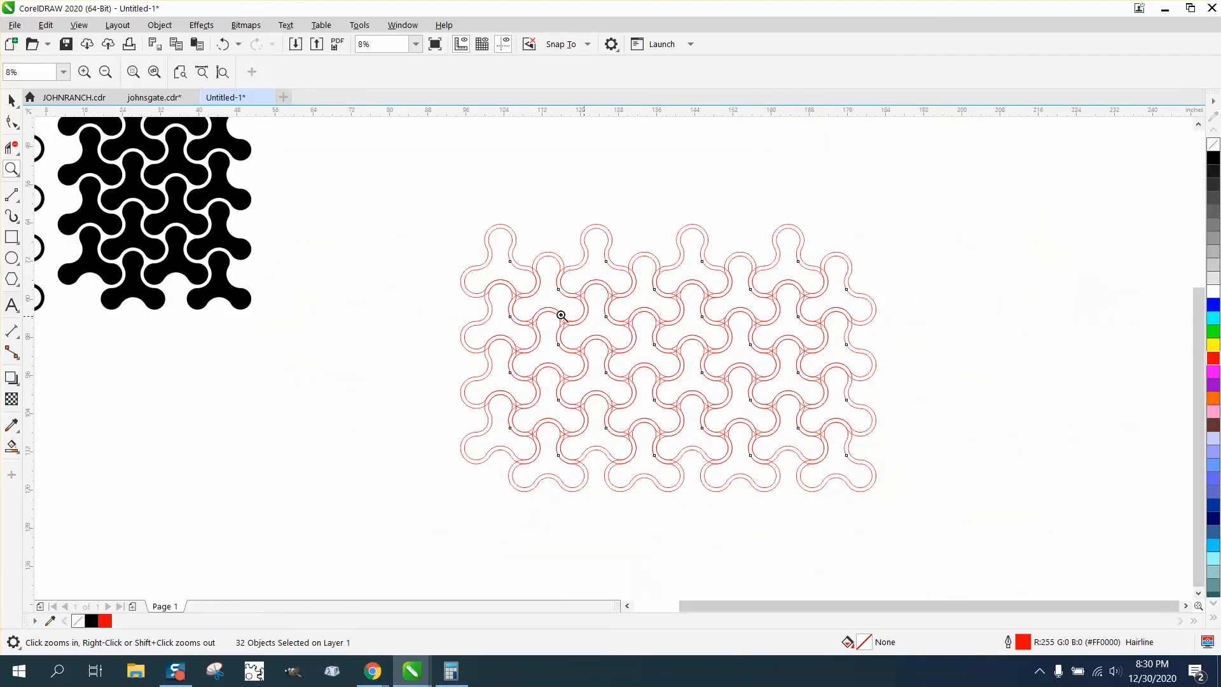
pyautogui.click(12, 101)
pyautogui.moveTo(1021, 527); pyautogui.dragTo(1022, 527)
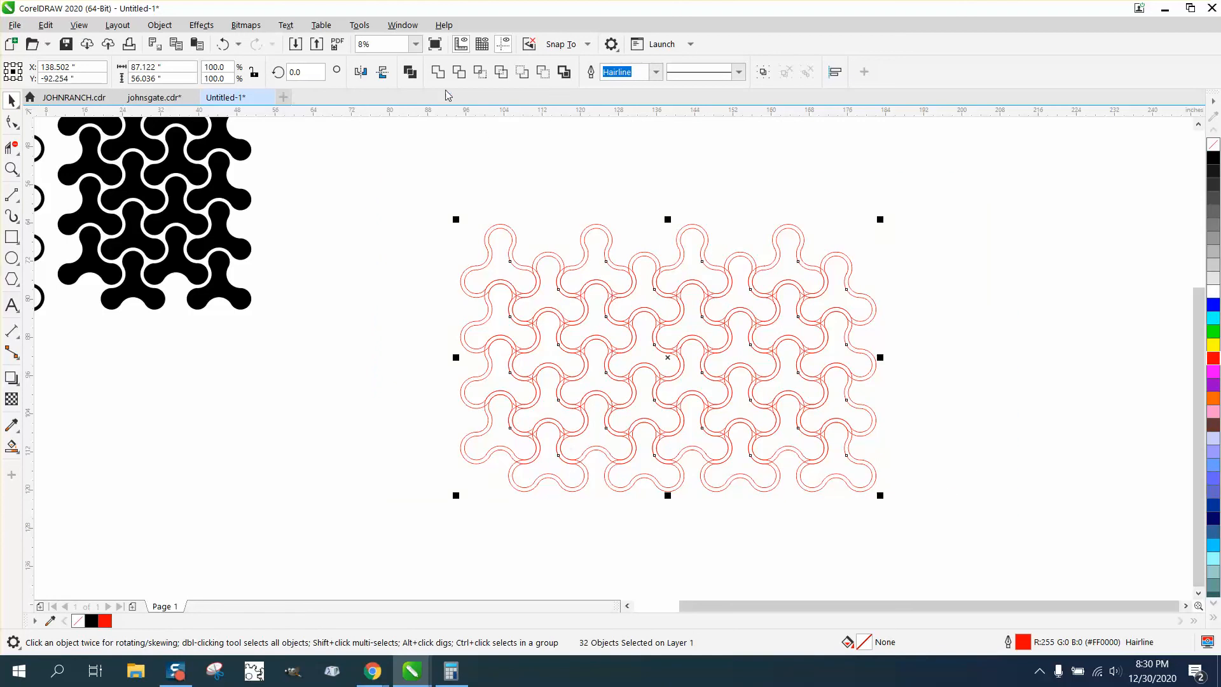
pyautogui.click(437, 72)
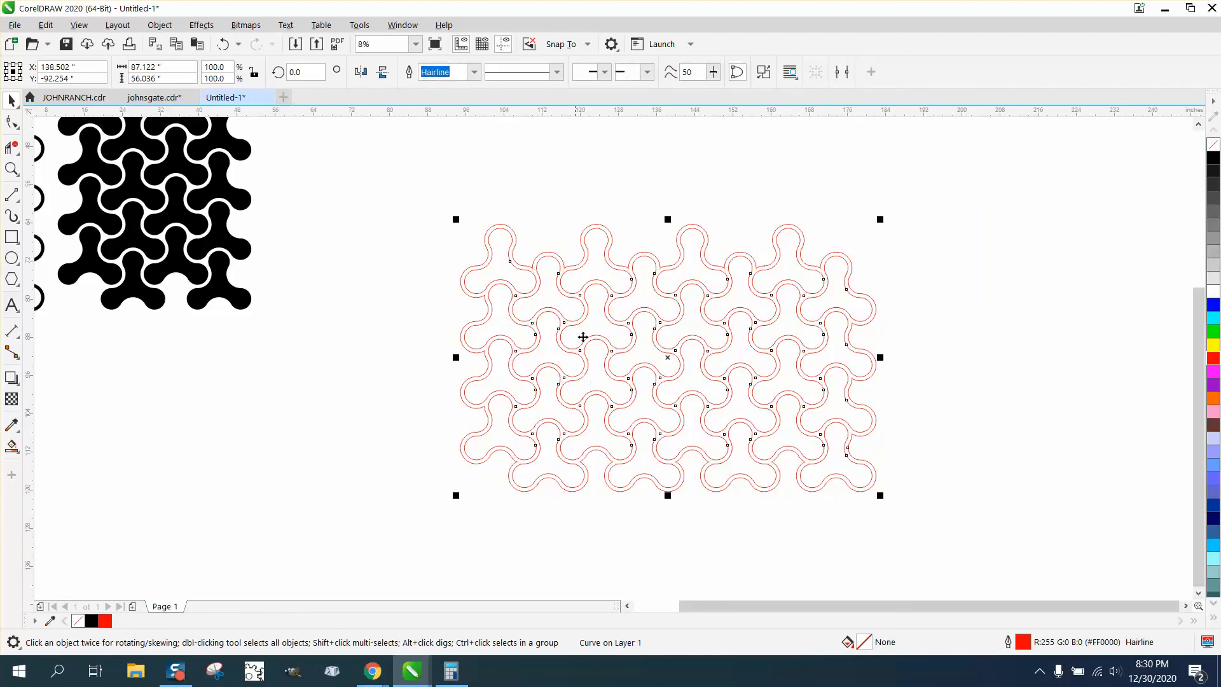
# Break the welded pattern curve apart into separate curves.
pyautogui.click(11, 168)
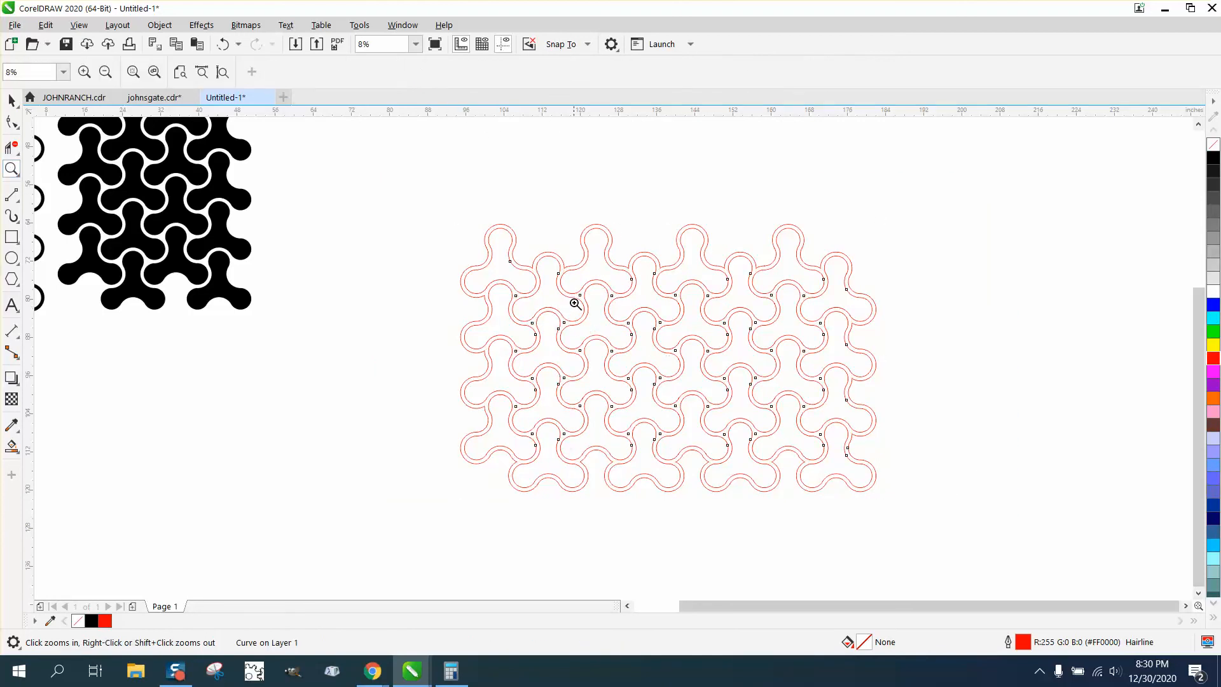
pyautogui.moveTo(603, 304); pyautogui.dragTo(565, 325)
pyautogui.scroll(-5, 463, 377)
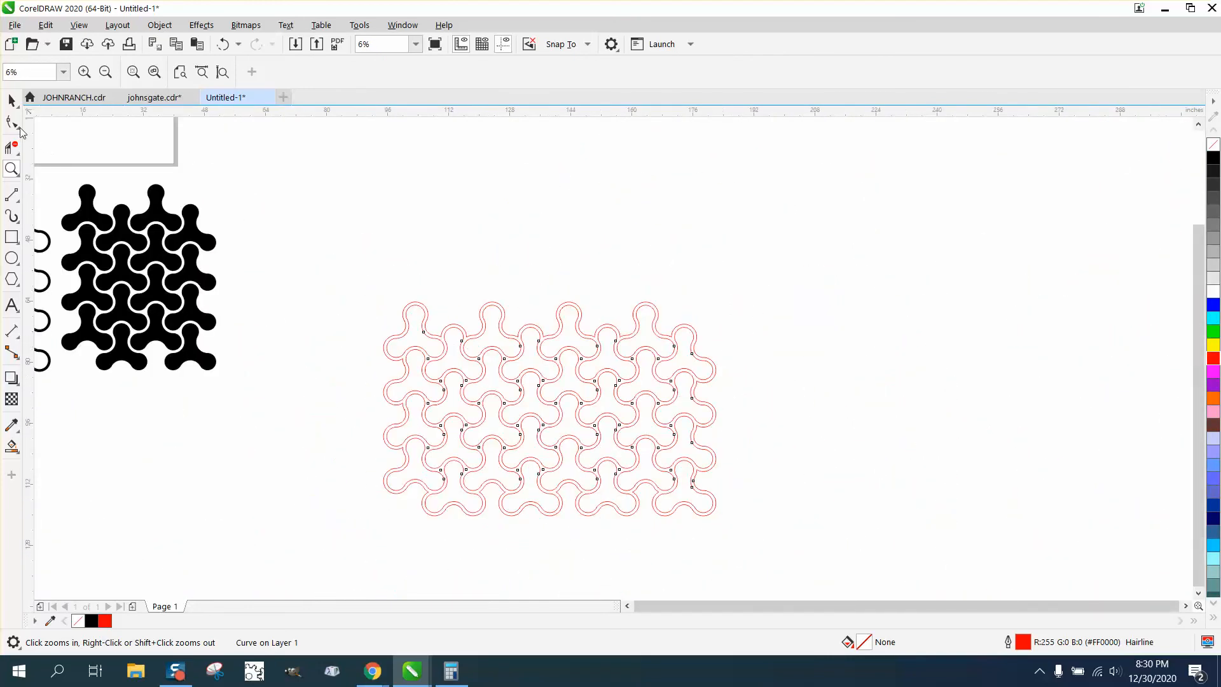
pyautogui.click(11, 99)
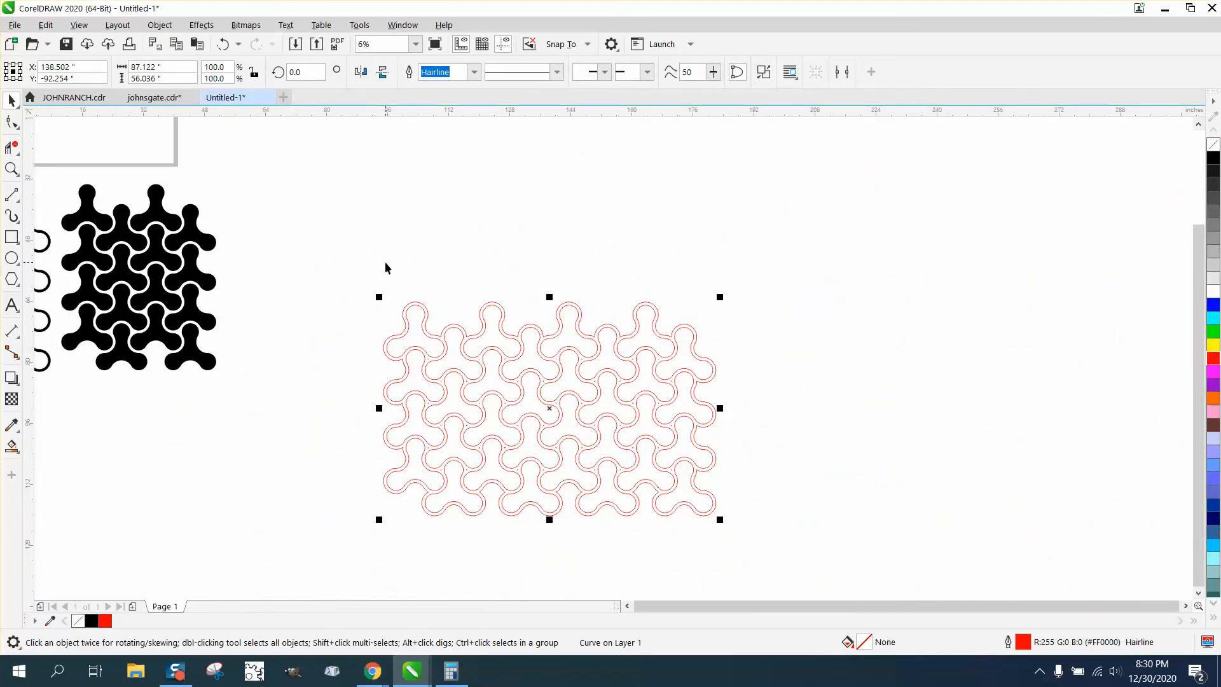
pyautogui.moveTo(365, 265); pyautogui.dragTo(741, 522)
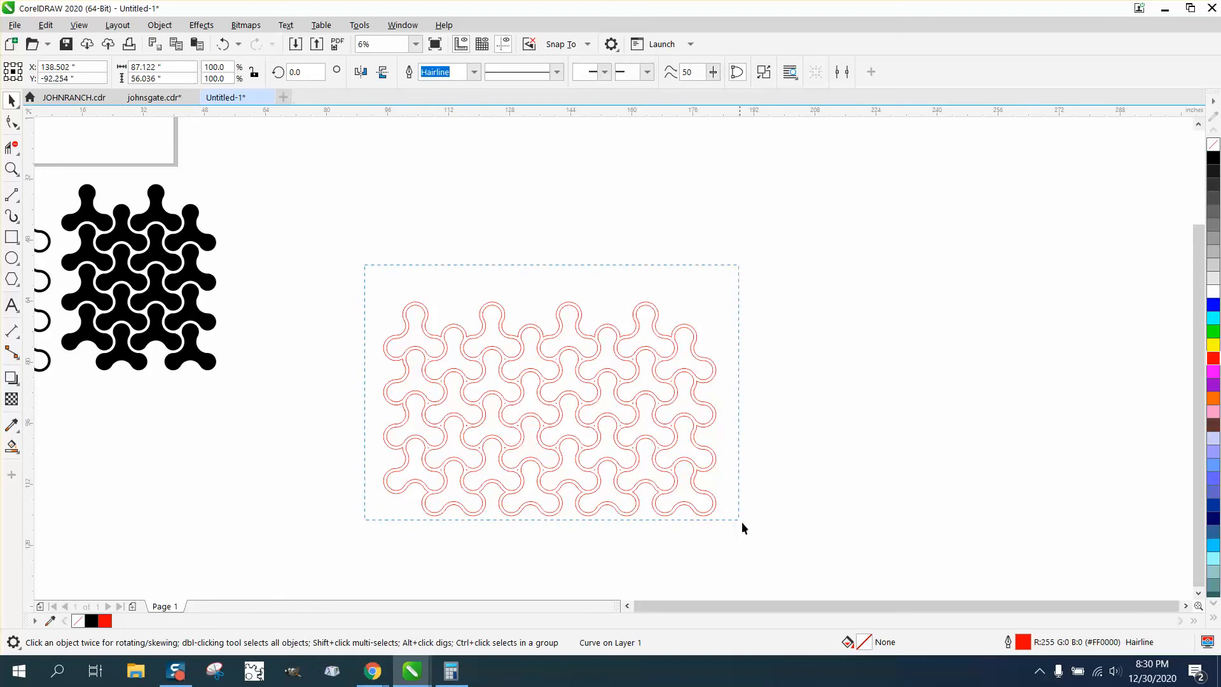
pyautogui.click(159, 25)
pyautogui.click(191, 366)
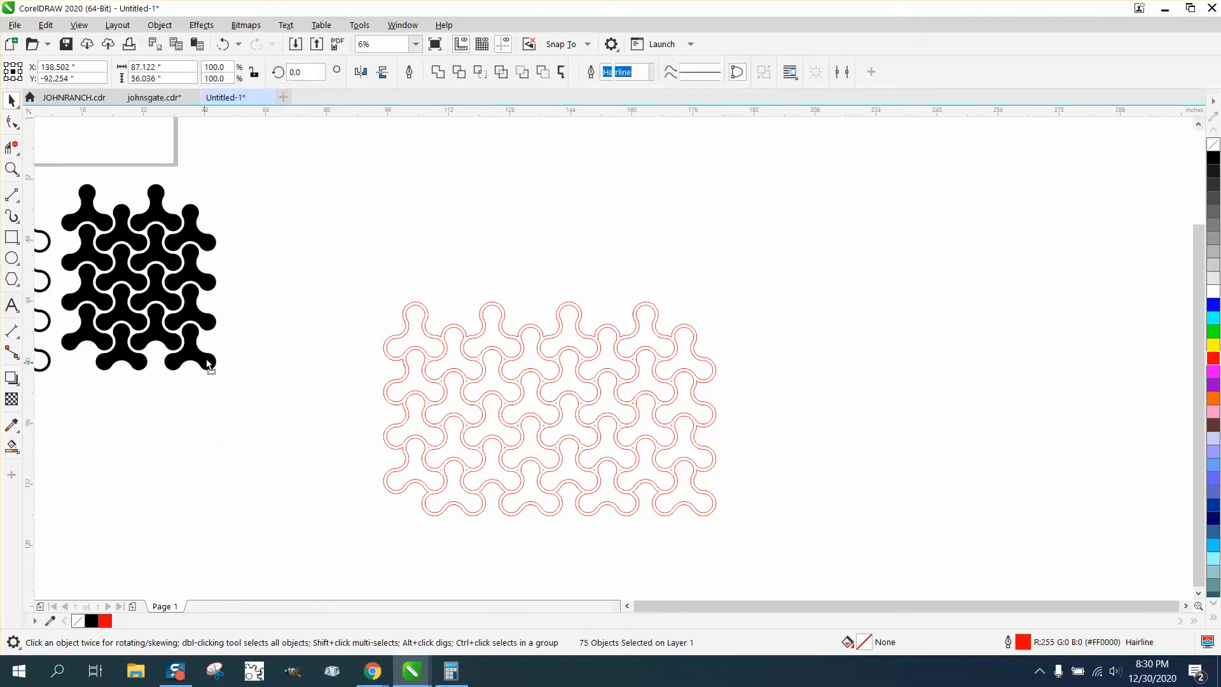
# Set the nudge distance to 90 inches and move the pattern's outer contour that distance to the right.
pyautogui.click(414, 303)
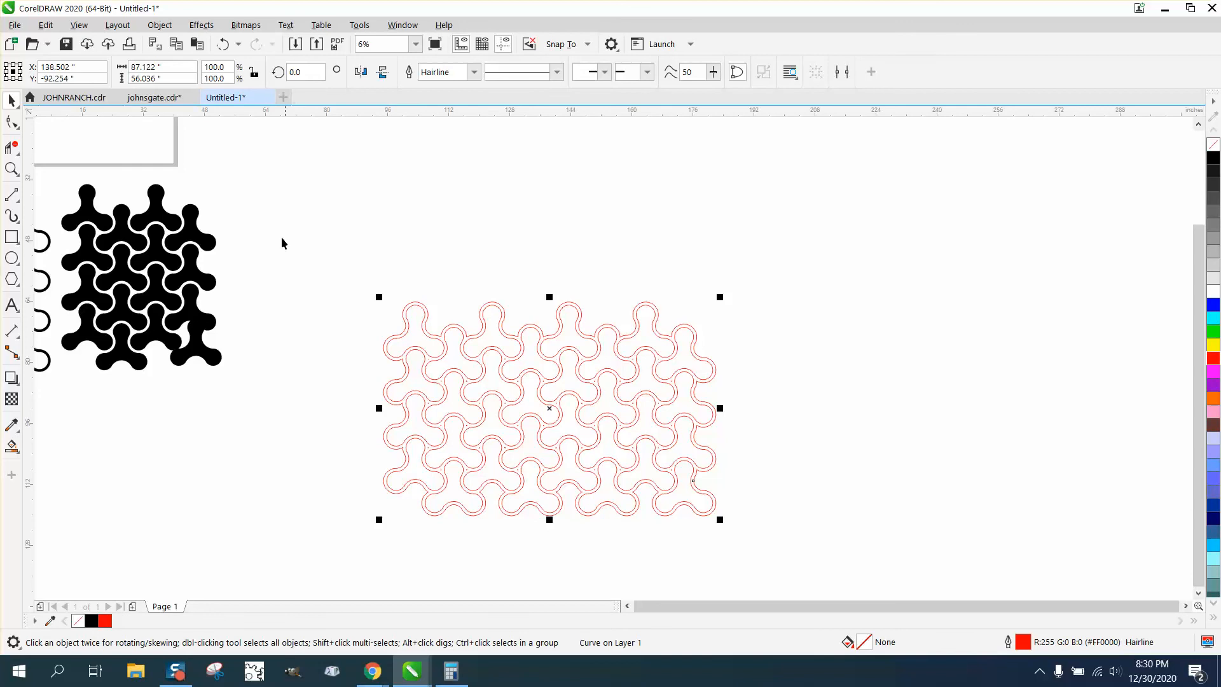
pyautogui.click(257, 169)
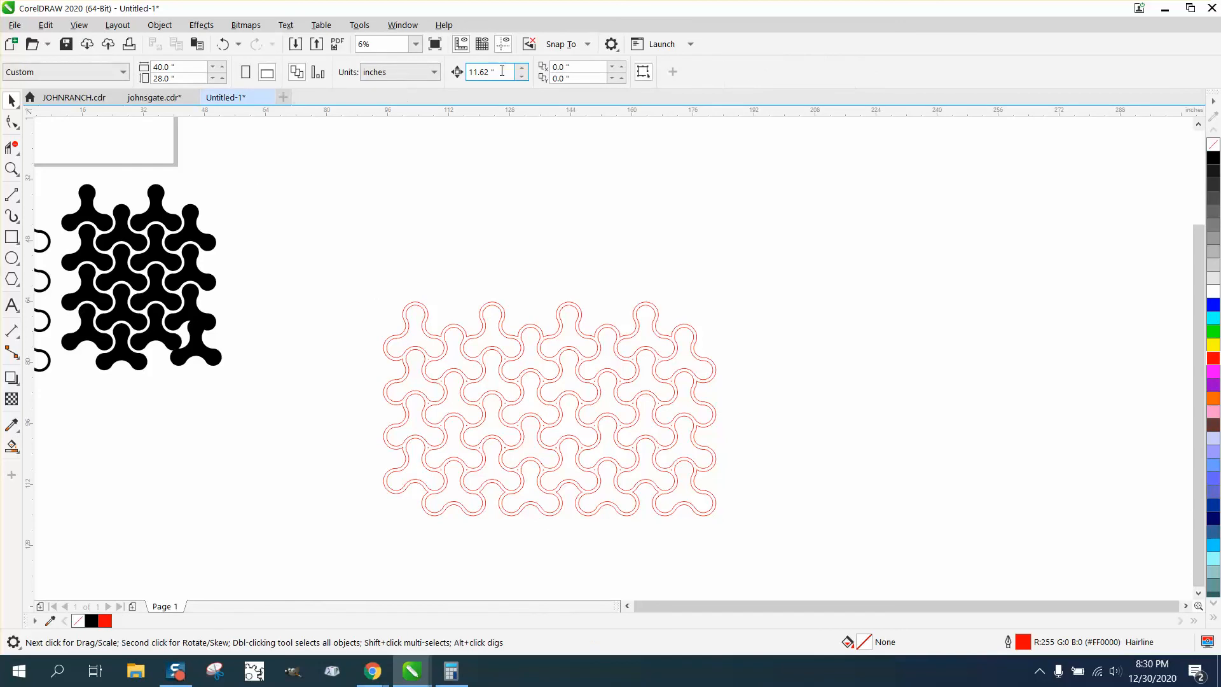
pyautogui.write('90')
pyautogui.press('Return')
pyautogui.click(500, 305)
pyautogui.press('Right')
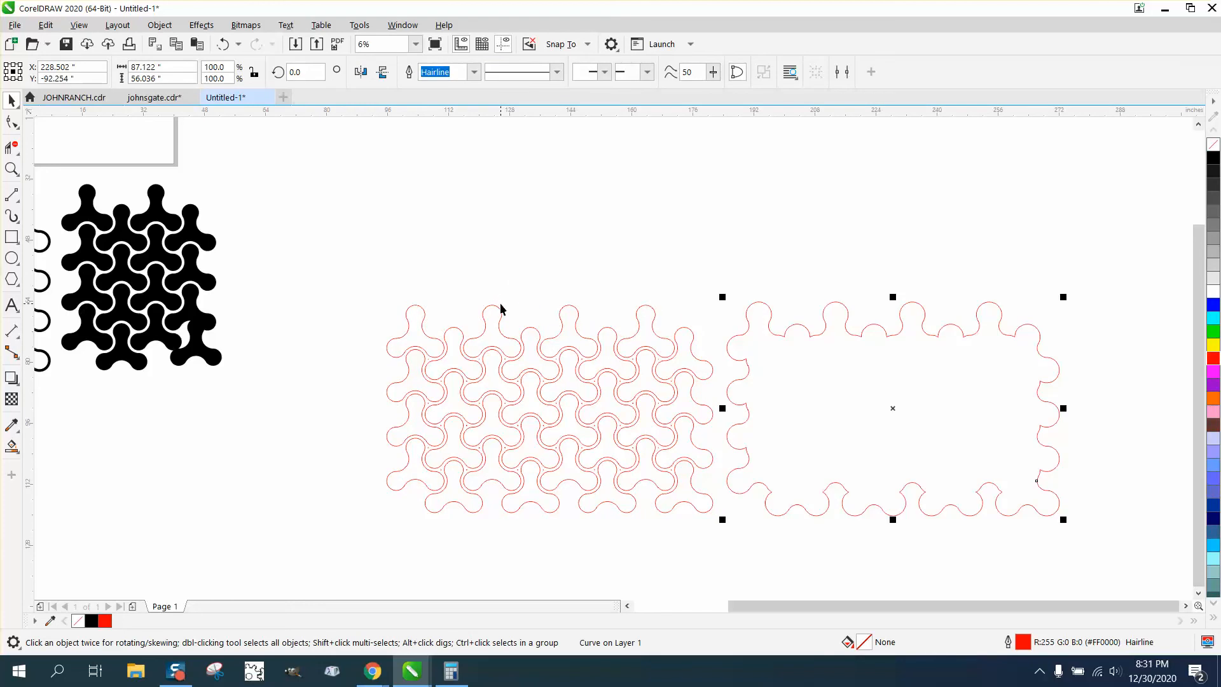
# Move every inner three-lobed shape, one at a time, 90 inches right into the relocated outer contour.
pyautogui.click(420, 318)
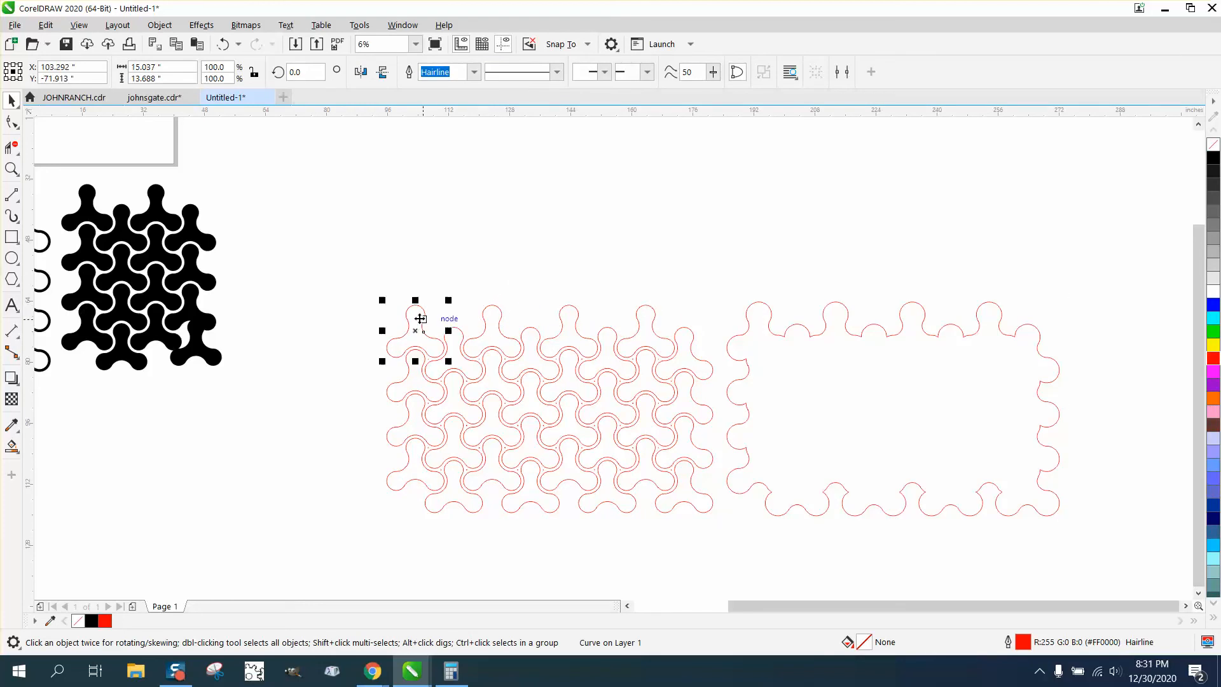
pyautogui.press('Right')
pyautogui.click(491, 324)
pyautogui.press('Right')
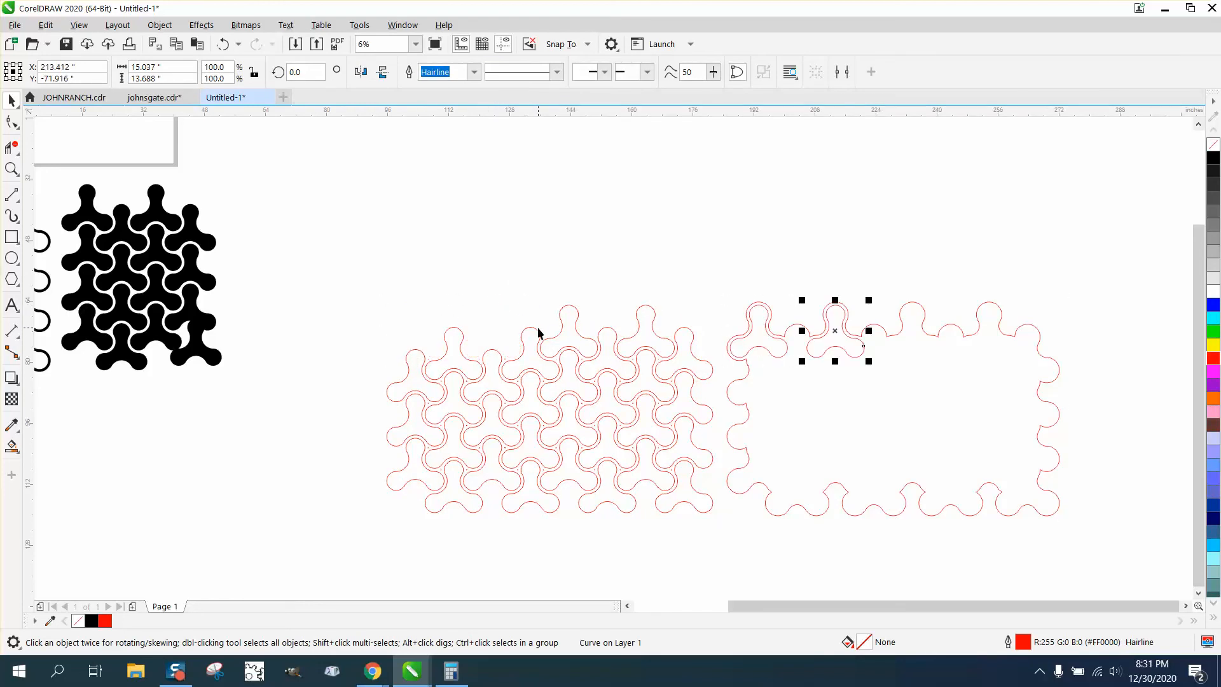
pyautogui.click(539, 337)
pyautogui.press('Right')
pyautogui.click(569, 327)
pyautogui.press('Right')
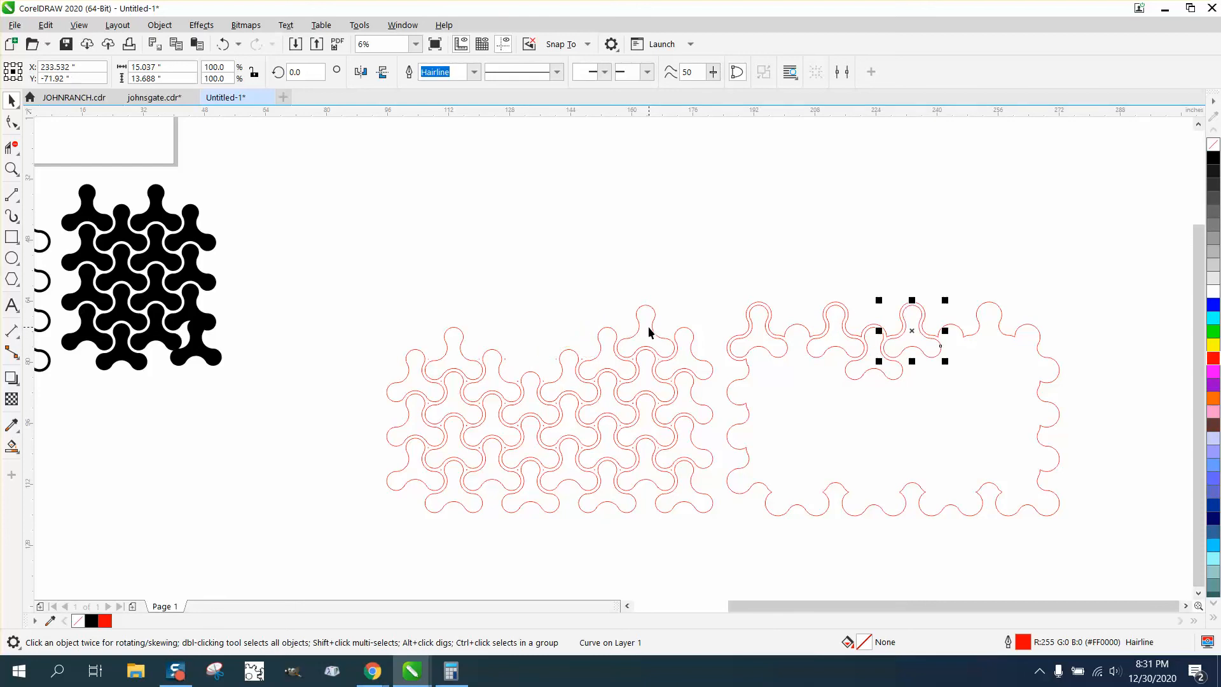
pyautogui.click(647, 327)
pyautogui.press('Right')
pyautogui.click(606, 344)
pyautogui.press('Right')
pyautogui.click(690, 357)
pyautogui.press('Right')
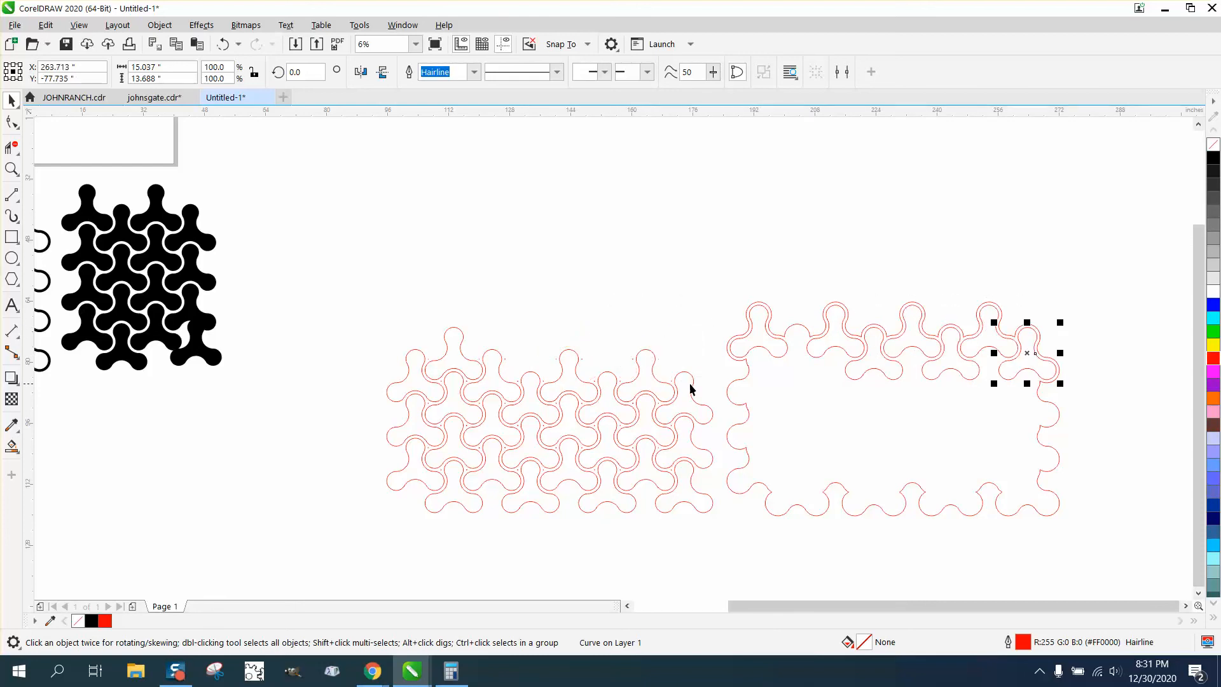
pyautogui.click(690, 387)
pyautogui.press('Right')
pyautogui.click(643, 364)
pyautogui.press('Right')
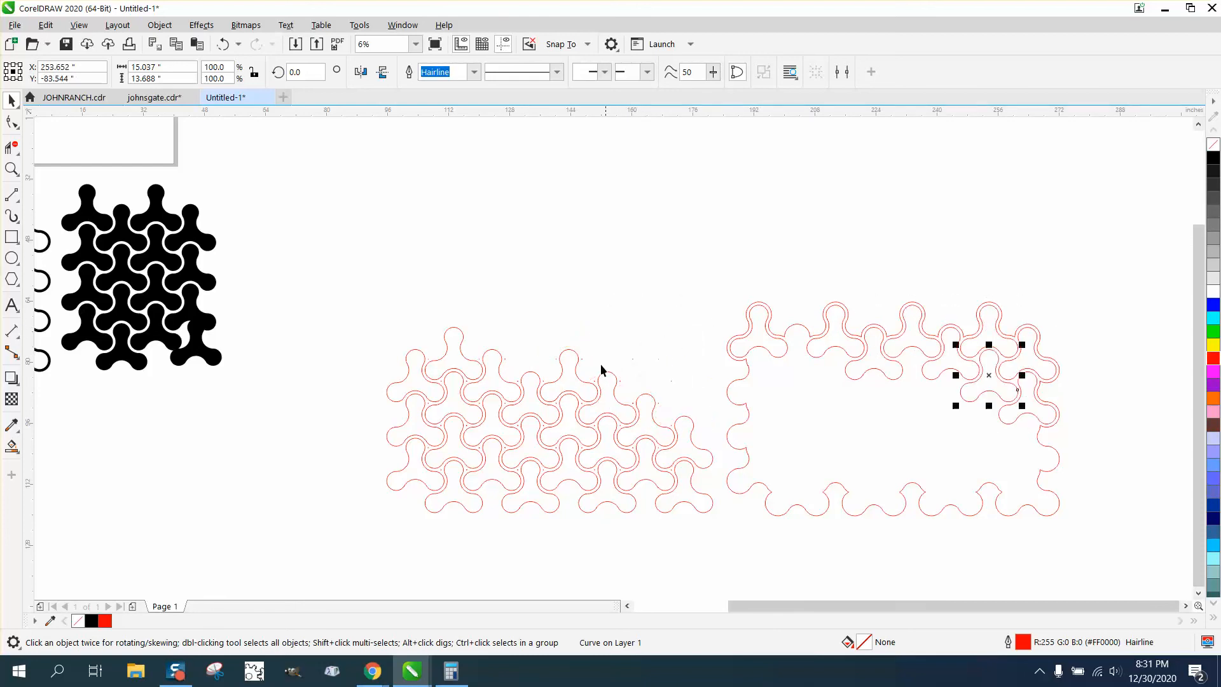
pyautogui.click(579, 374)
pyautogui.press('Right')
pyautogui.click(560, 366)
pyautogui.press('Right')
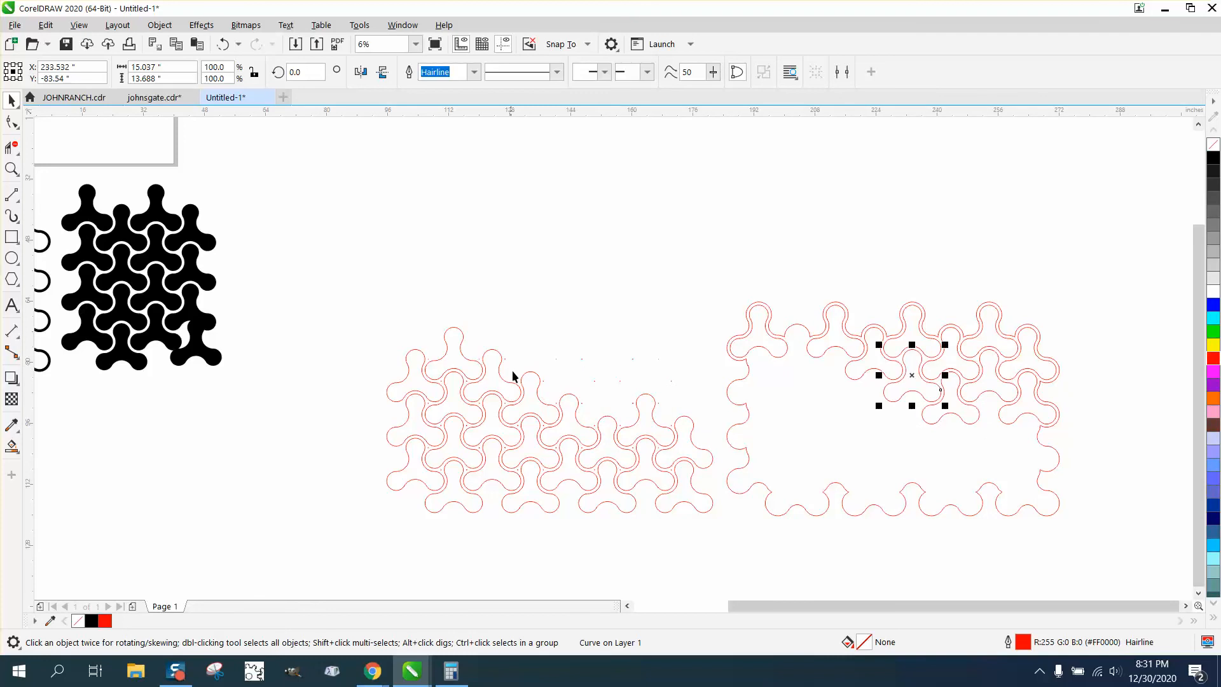
pyautogui.click(530, 384)
pyautogui.press('Right')
pyautogui.click(495, 374)
pyautogui.press('Right')
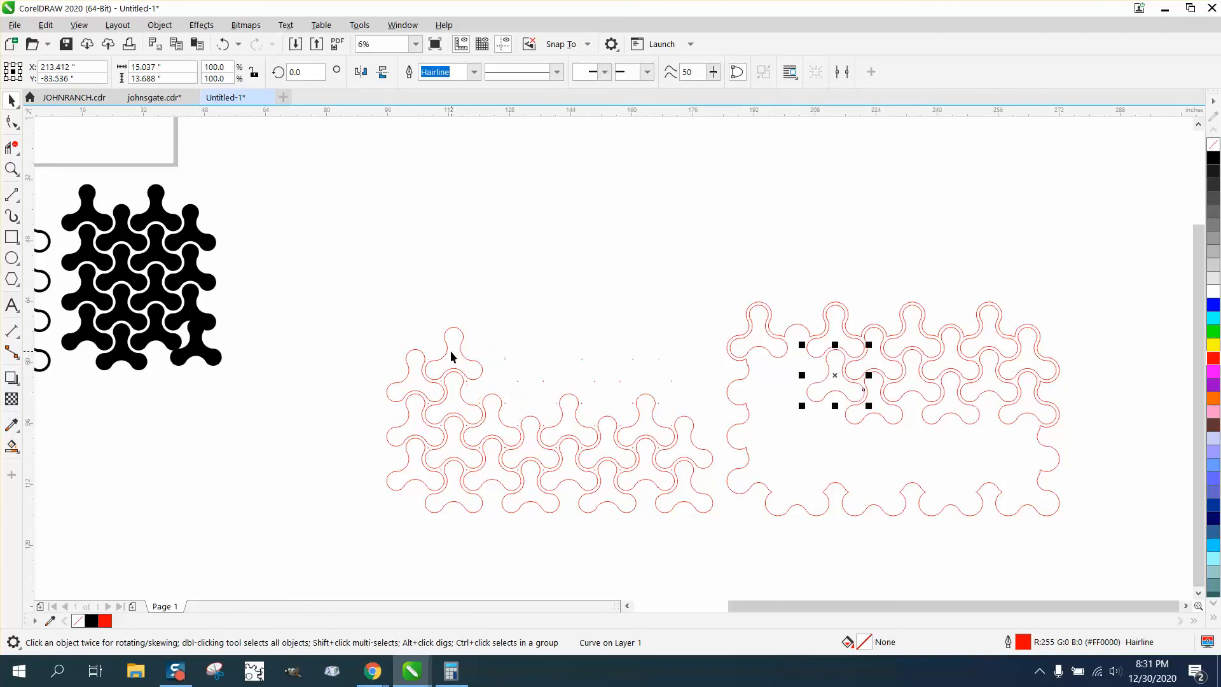
pyautogui.click(450, 350)
pyautogui.press('Right')
pyautogui.click(417, 366)
pyautogui.press('Right')
pyautogui.click(414, 403)
pyautogui.press('Right')
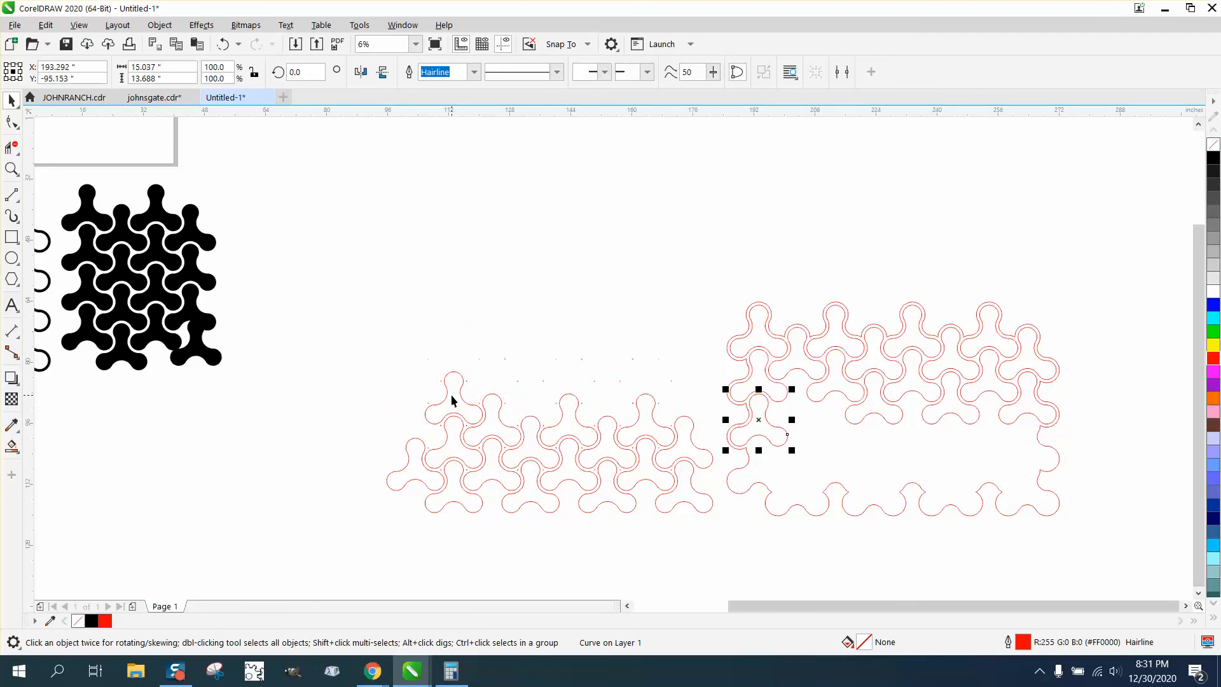
pyautogui.click(453, 397)
pyautogui.press('Right')
pyautogui.click(494, 404)
pyautogui.press('Right')
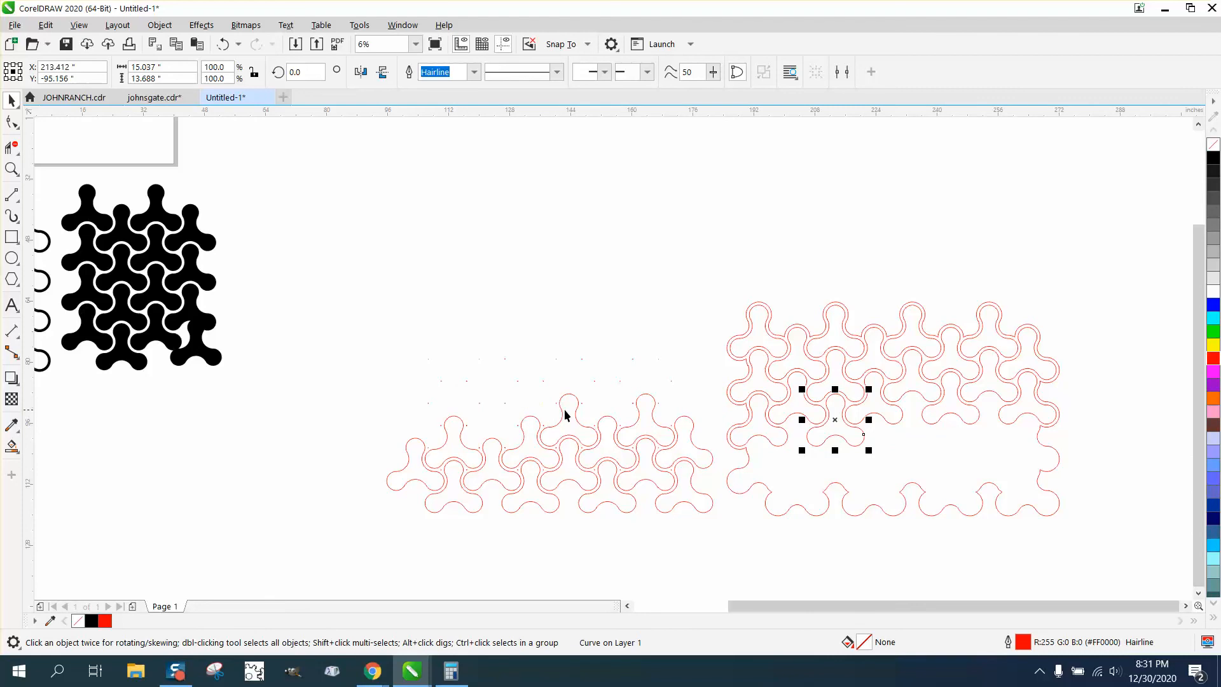
pyautogui.click(564, 415)
pyautogui.press('Right')
pyautogui.click(643, 414)
pyautogui.press('Right')
pyautogui.click(681, 445)
pyautogui.press('Right')
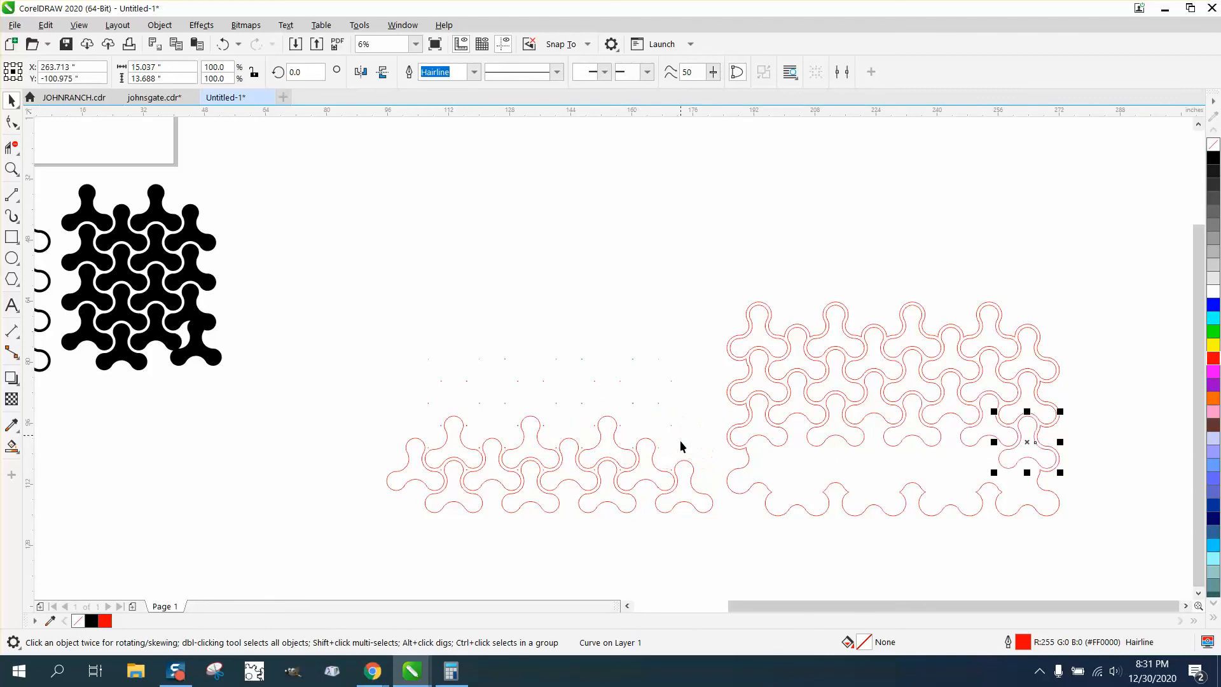
pyautogui.click(684, 471)
pyautogui.press('Right')
pyautogui.click(640, 468)
pyautogui.press('Right')
pyautogui.click(608, 447)
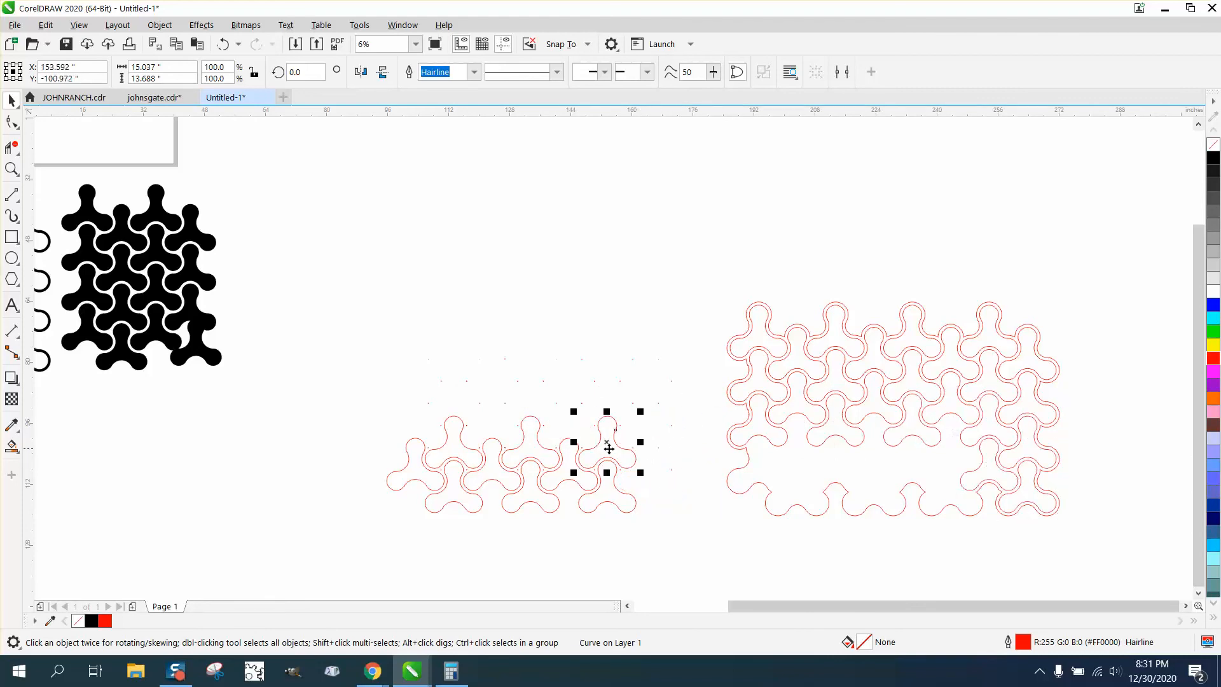
pyautogui.press('Right')
pyautogui.click(609, 481)
pyautogui.press('Right')
pyautogui.click(545, 469)
pyautogui.press('Right')
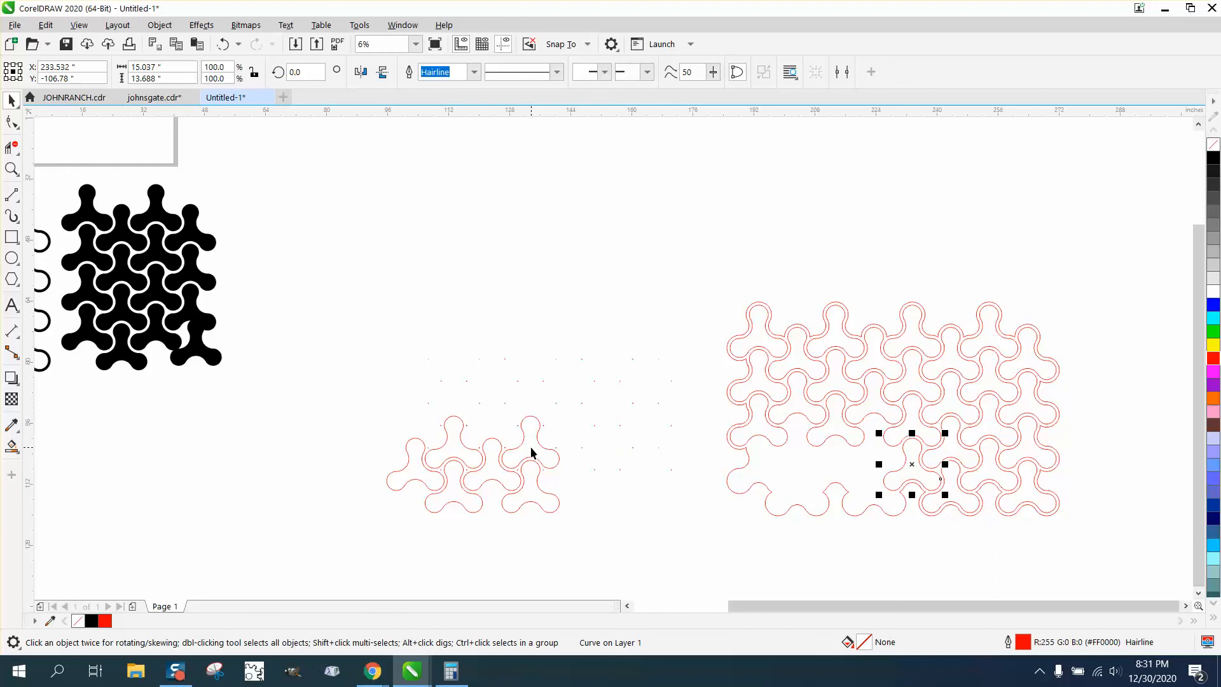
pyautogui.click(530, 446)
pyautogui.press('Right')
pyautogui.click(531, 478)
pyautogui.press('Right')
pyautogui.click(507, 480)
pyautogui.press('Right')
pyautogui.click(459, 460)
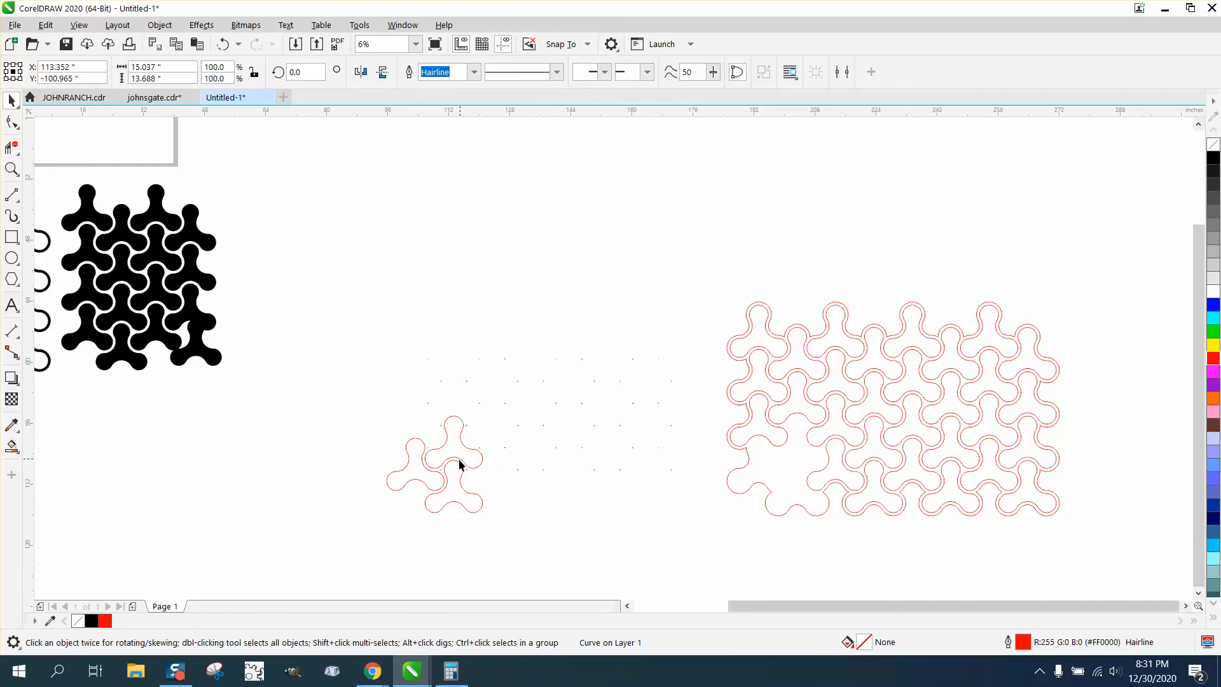
pyautogui.press('Right')
pyautogui.click(454, 473)
pyautogui.press('Right')
pyautogui.click(422, 474)
pyautogui.press('Right')
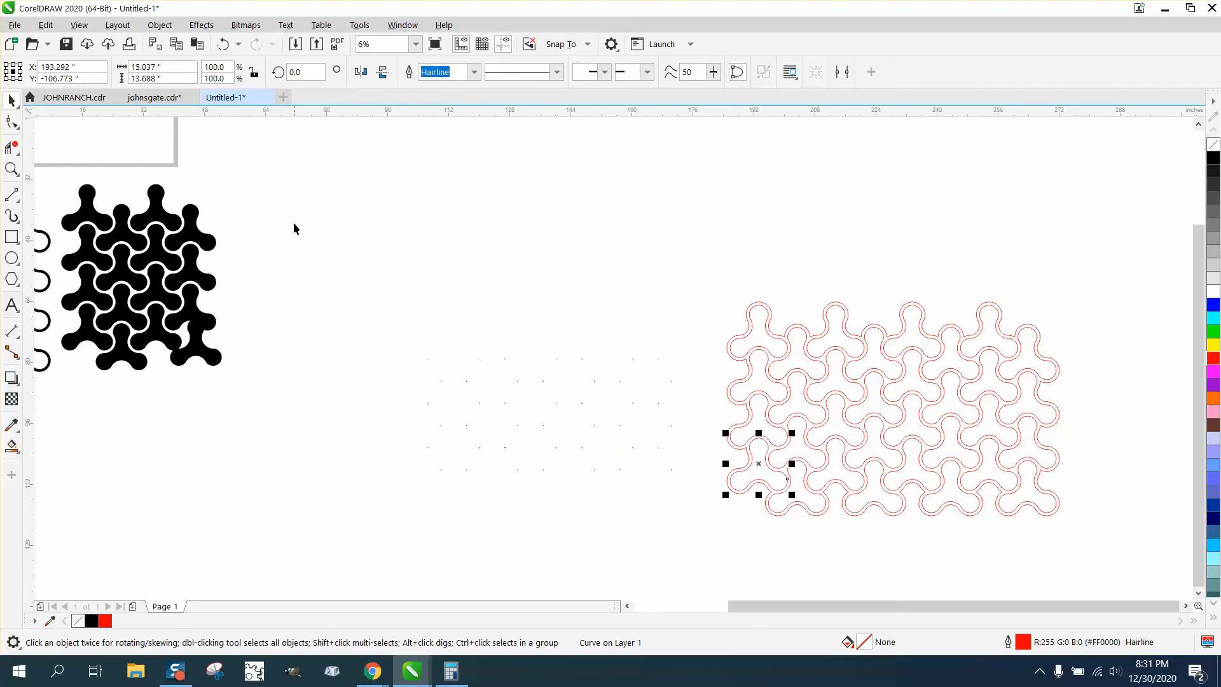
# Delete all the tiny leftover curves remaining at the pattern's original location.
pyautogui.moveTo(294, 223); pyautogui.dragTo(685, 556)
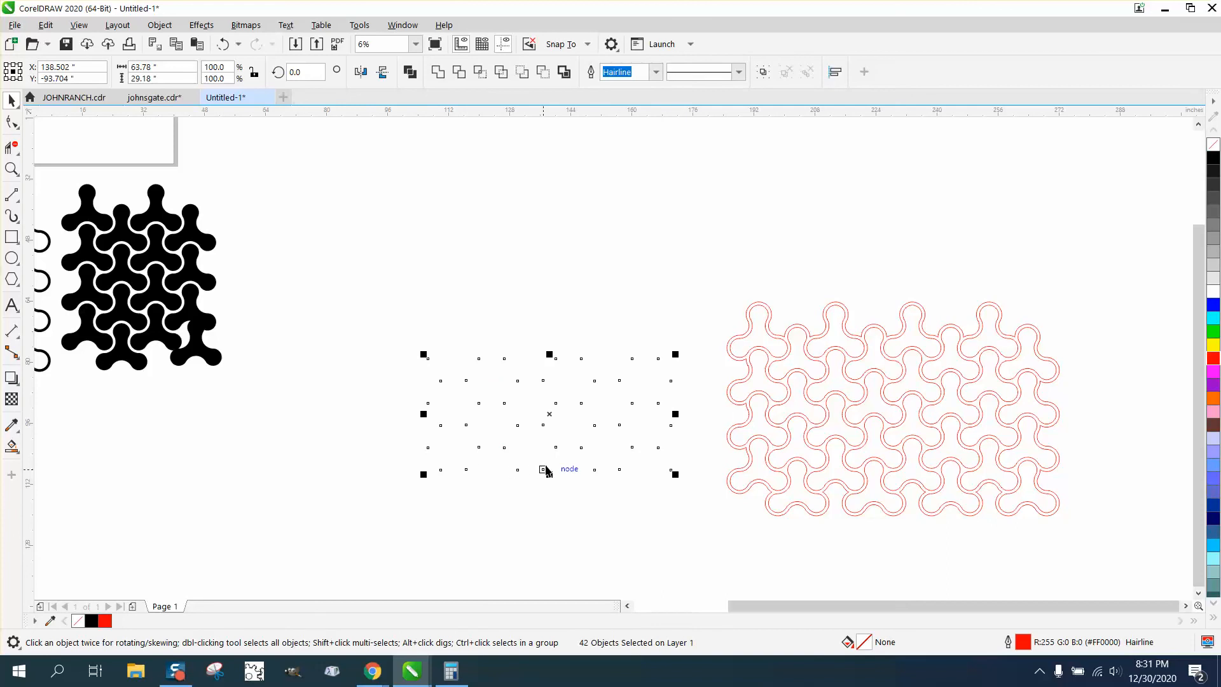
pyautogui.press('Delete')
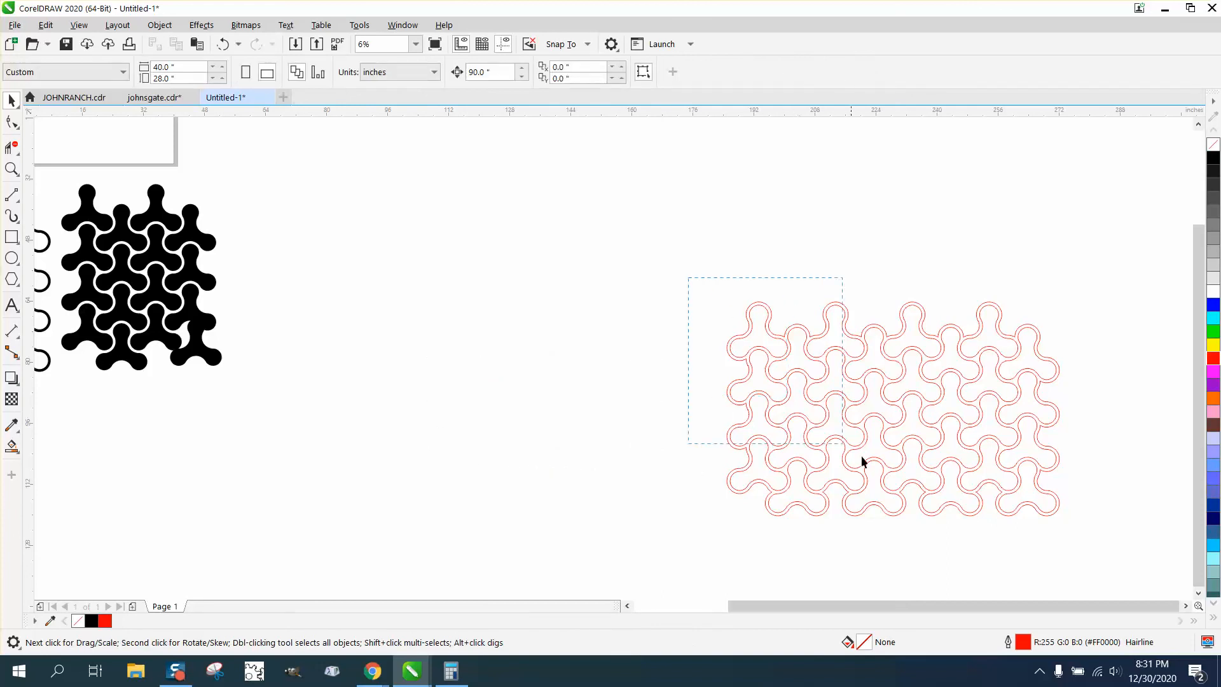
# Try a black Smart Fill on the connected band between the pattern's contours and undo it.
pyautogui.moveTo(1021, 517); pyautogui.dragTo(1100, 533)
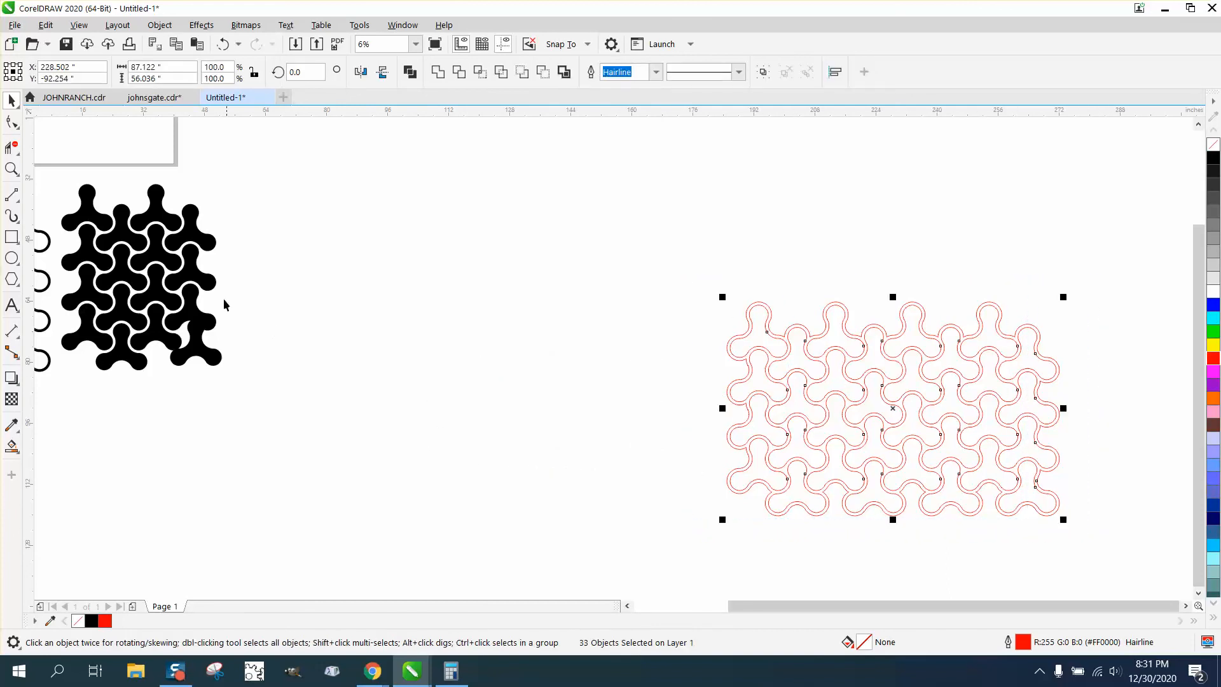
pyautogui.click(12, 169)
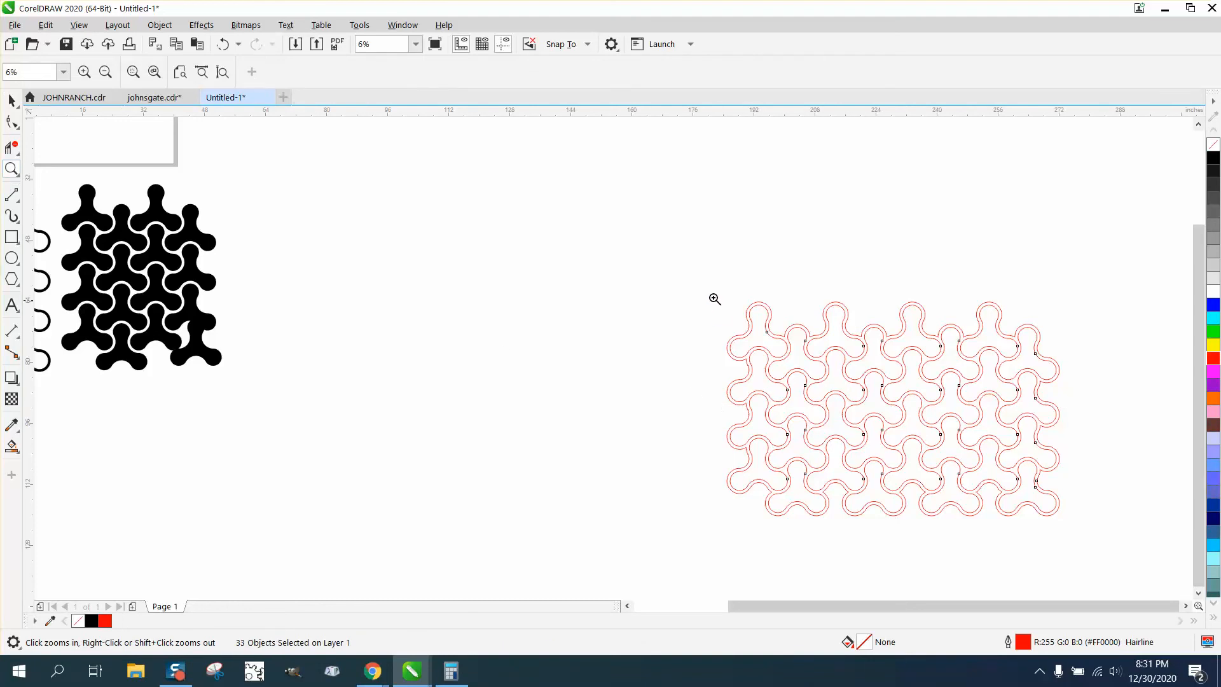
pyautogui.moveTo(725, 306); pyautogui.dragTo(1066, 483)
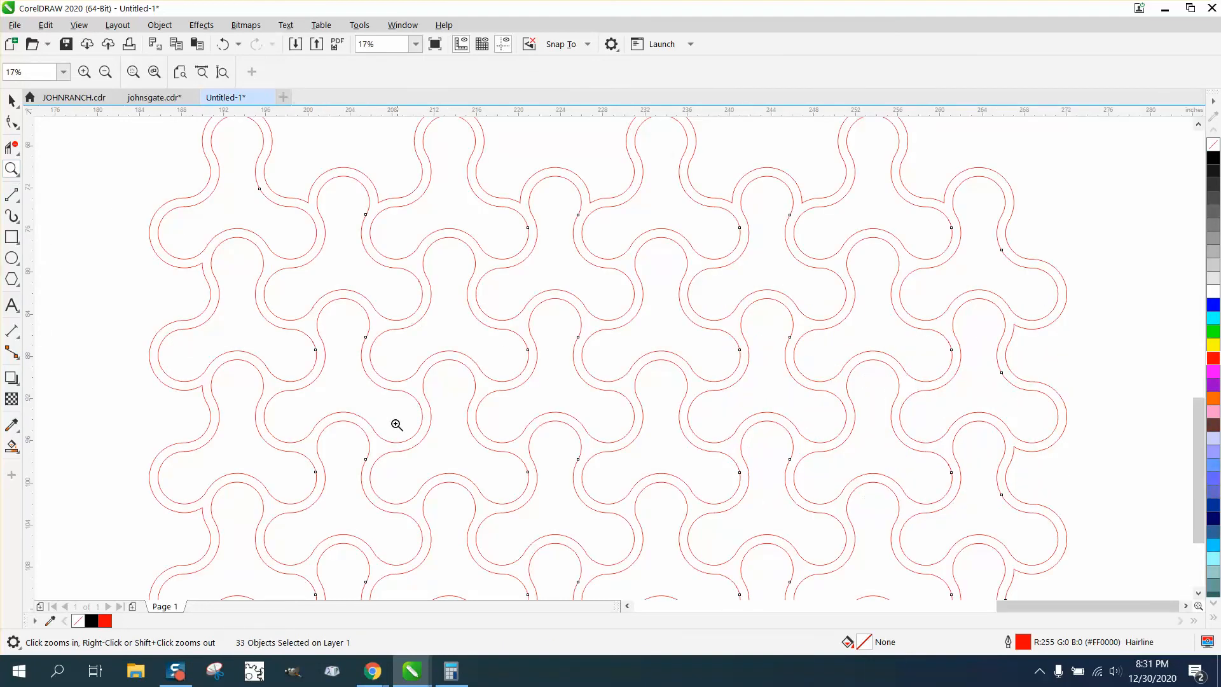
pyautogui.rightClick(419, 265)
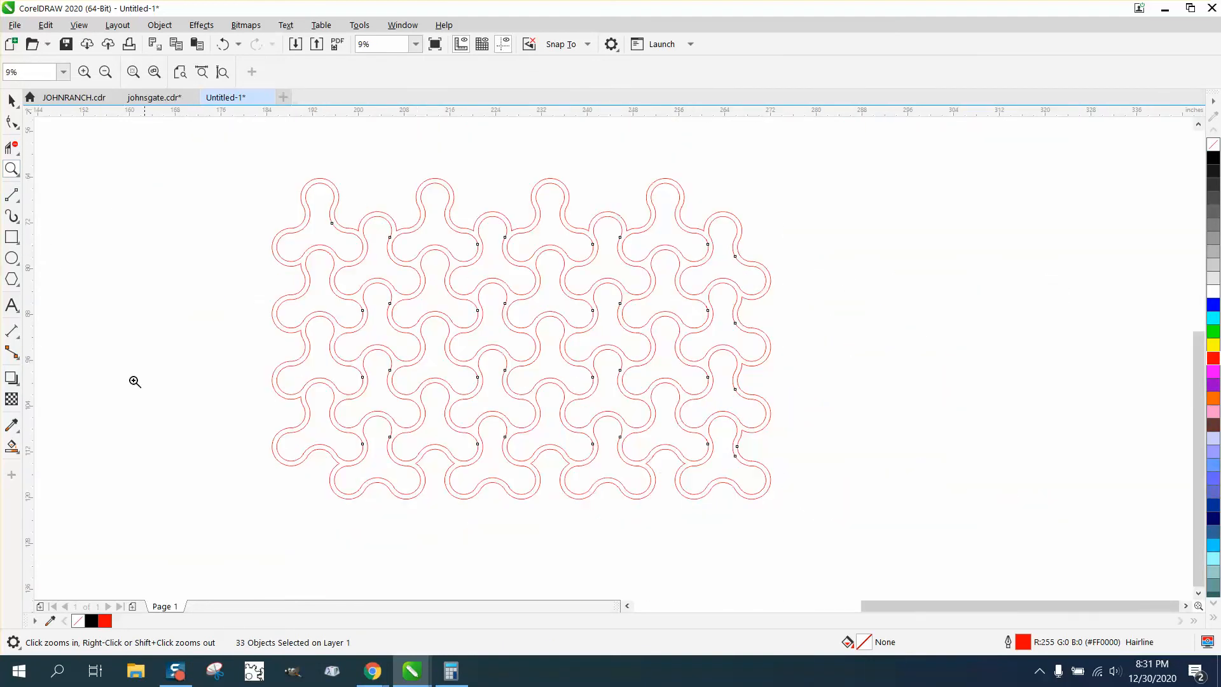
pyautogui.click(11, 446)
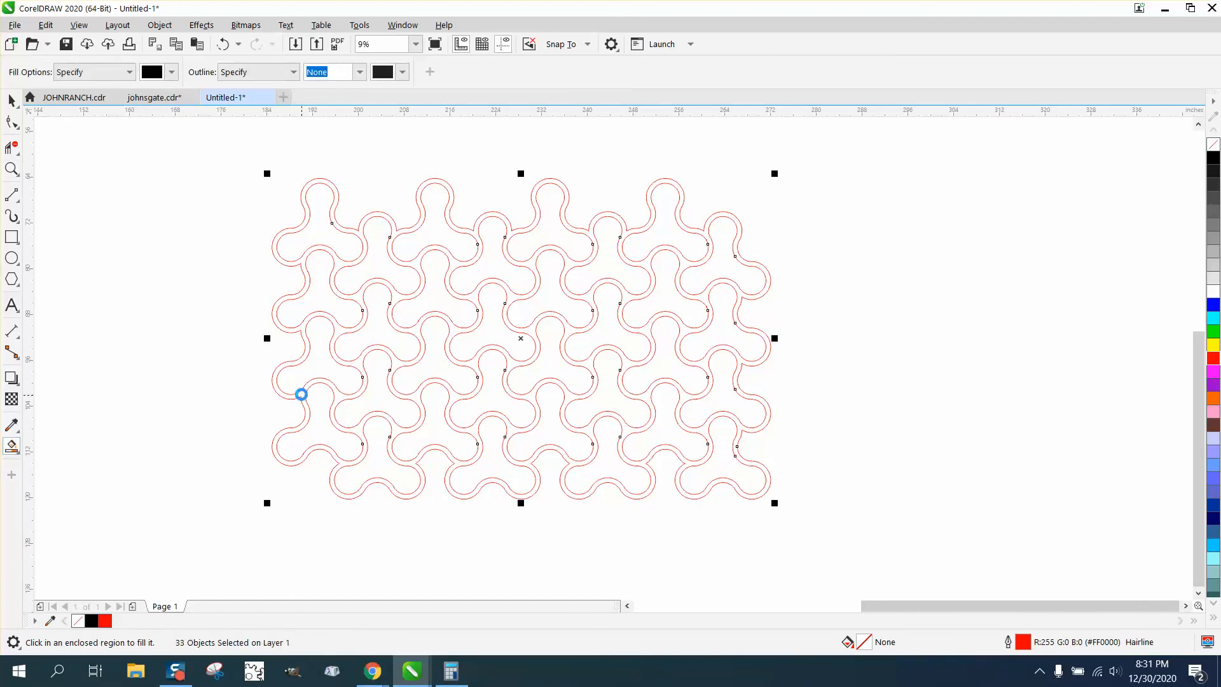
pyautogui.click(302, 395)
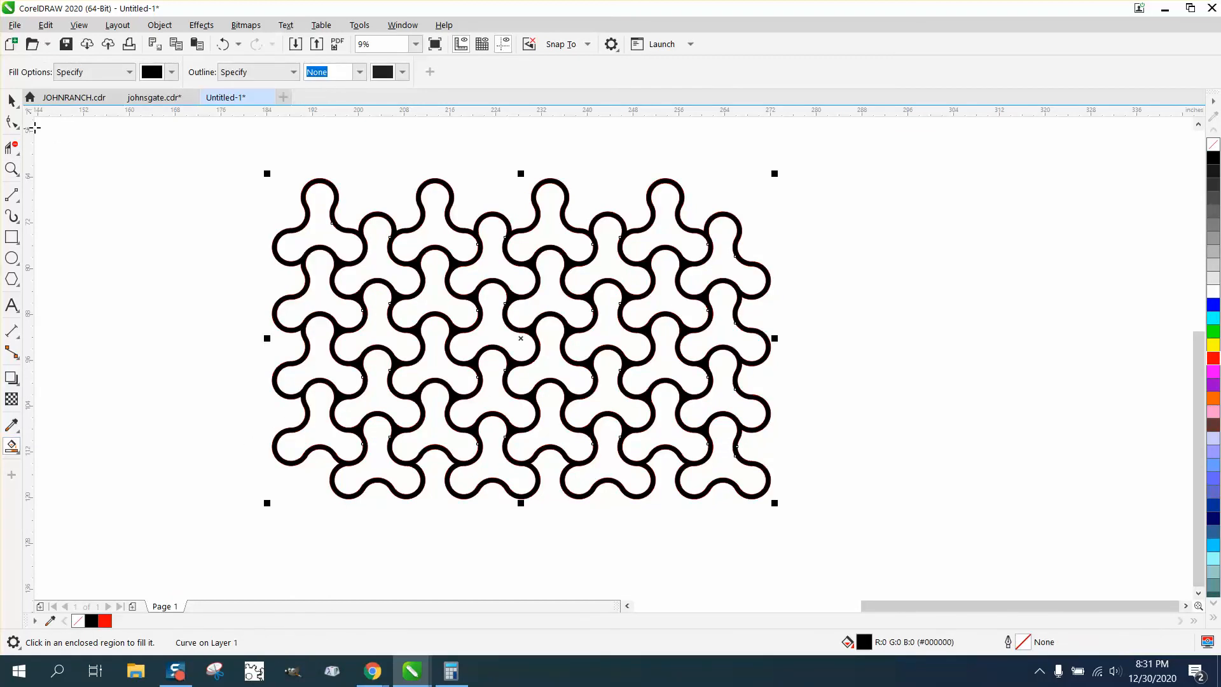
pyautogui.click(11, 100)
pyautogui.scroll(-1, 483, 312)
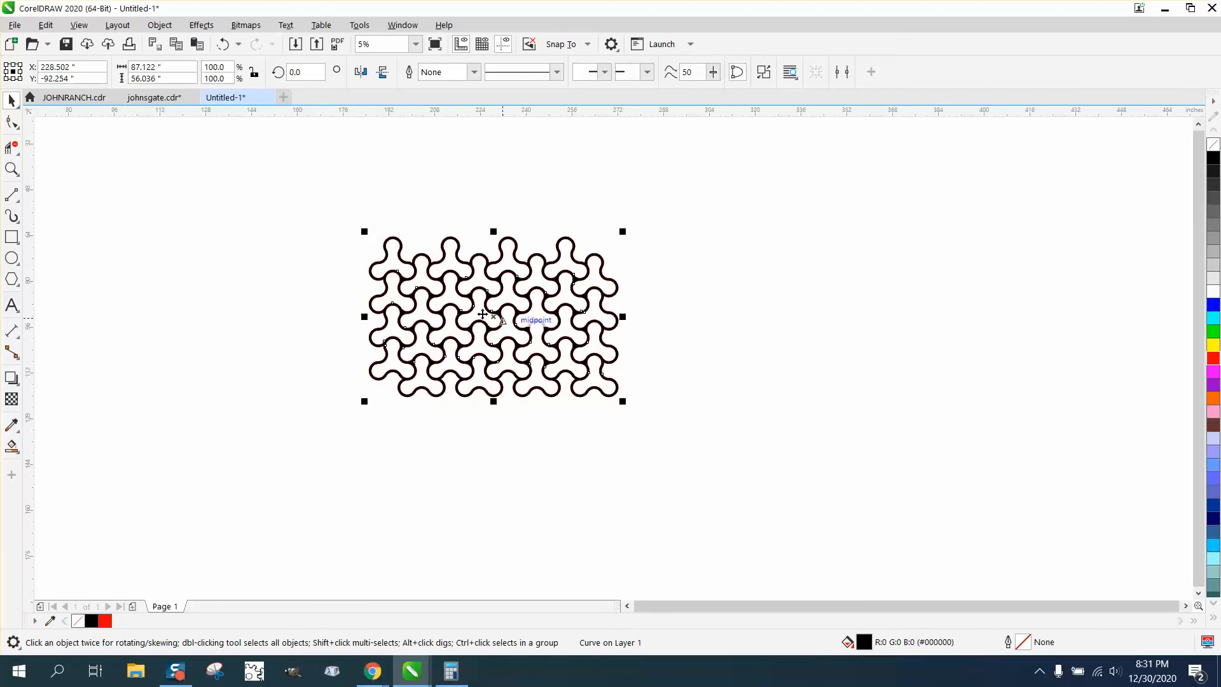
pyautogui.click(223, 43)
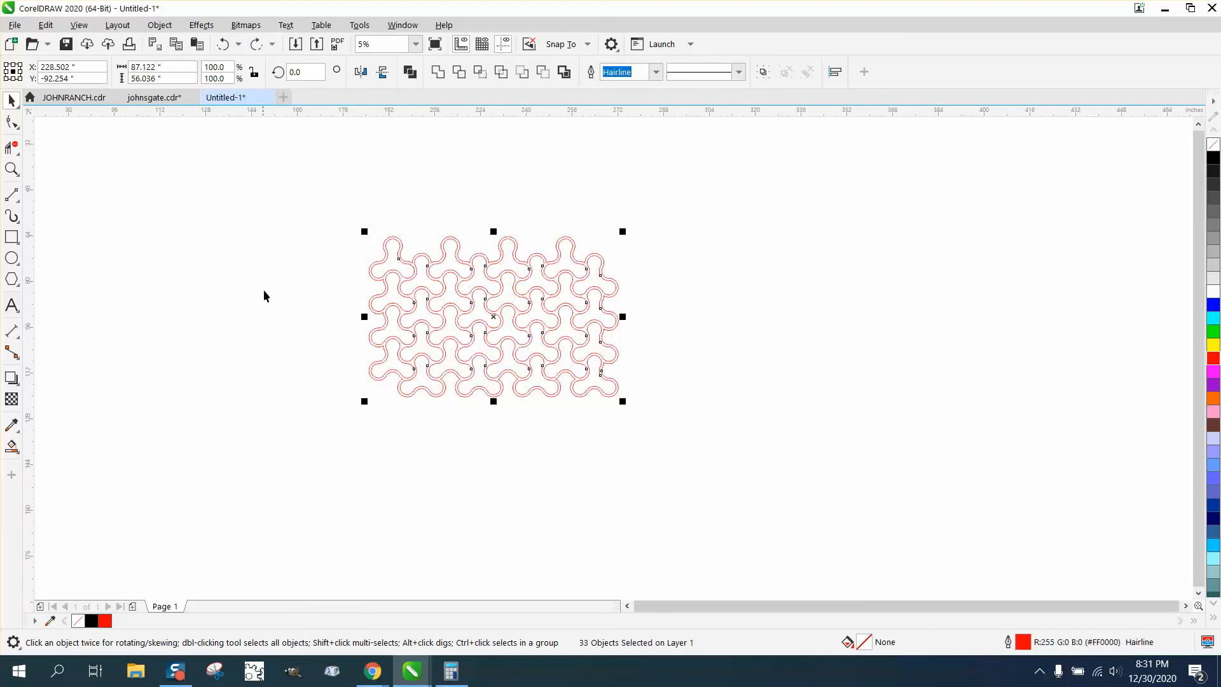
# Smart Fill the twelve three-lobed shapes in the pattern's three leftmost columns with black, undoing the black fill on the surrounding band.
pyautogui.click(11, 446)
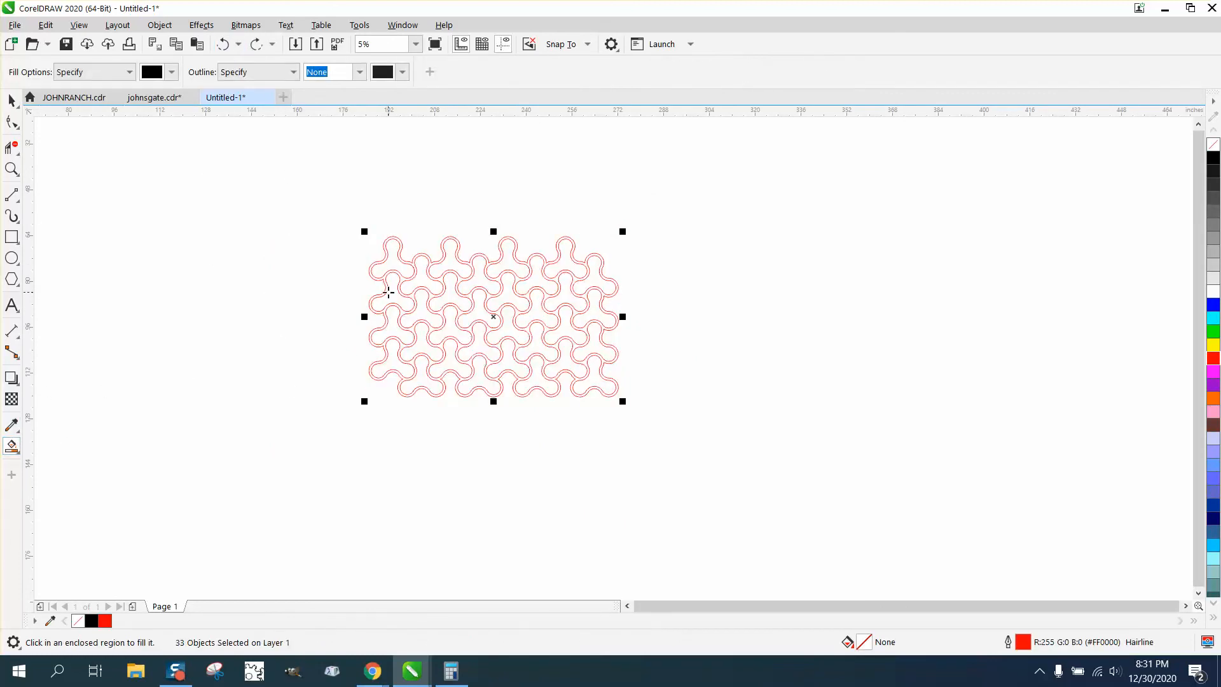
pyautogui.click(392, 294)
pyautogui.click(392, 257)
pyautogui.click(393, 323)
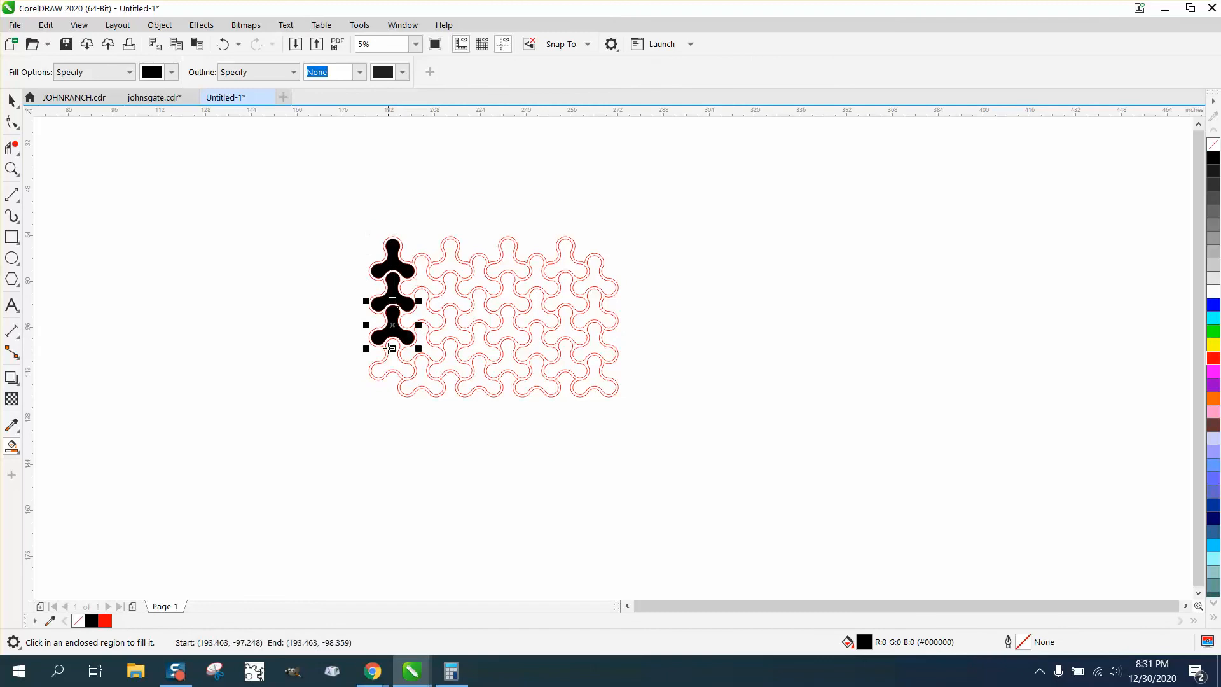
pyautogui.click(393, 358)
pyautogui.click(425, 380)
pyautogui.click(422, 343)
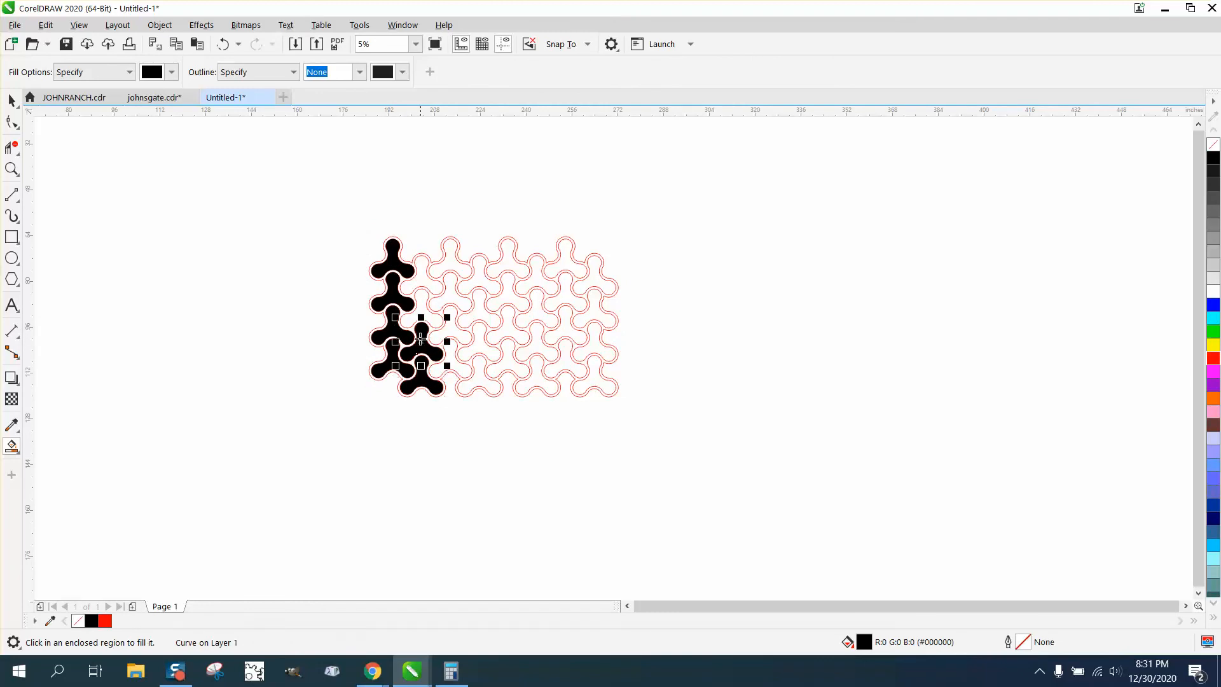
pyautogui.click(420, 312)
pyautogui.click(422, 281)
pyautogui.click(448, 260)
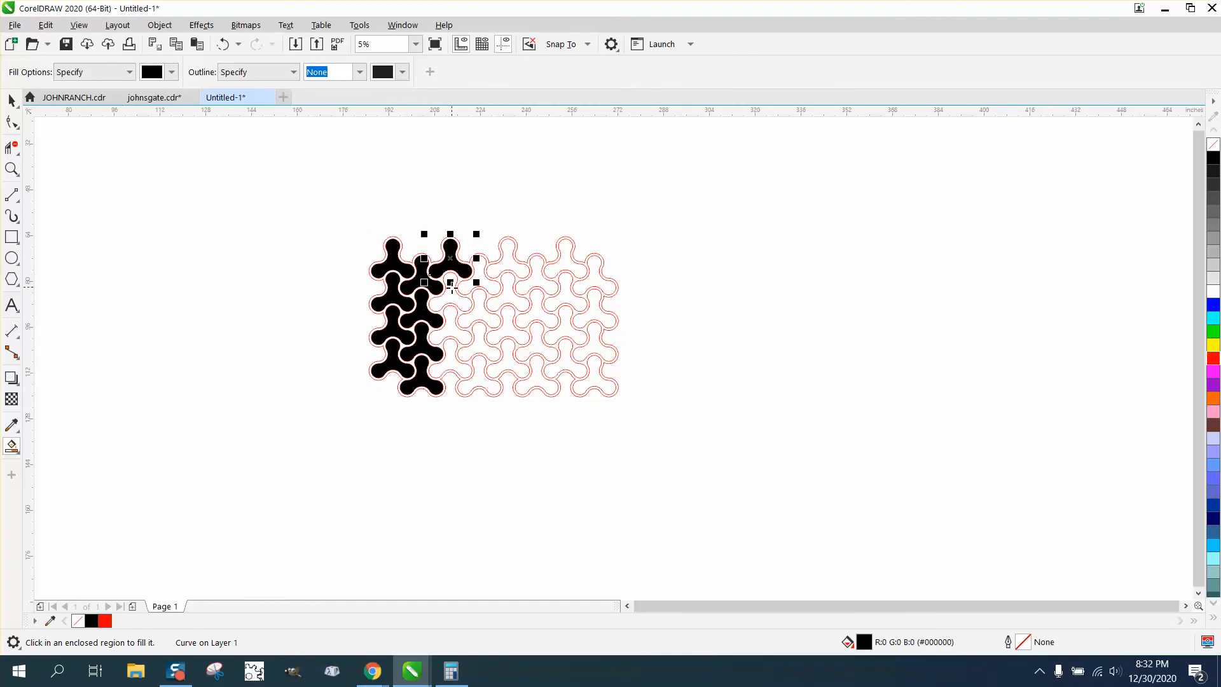
pyautogui.click(457, 308)
pyautogui.click(451, 322)
pyautogui.click(452, 361)
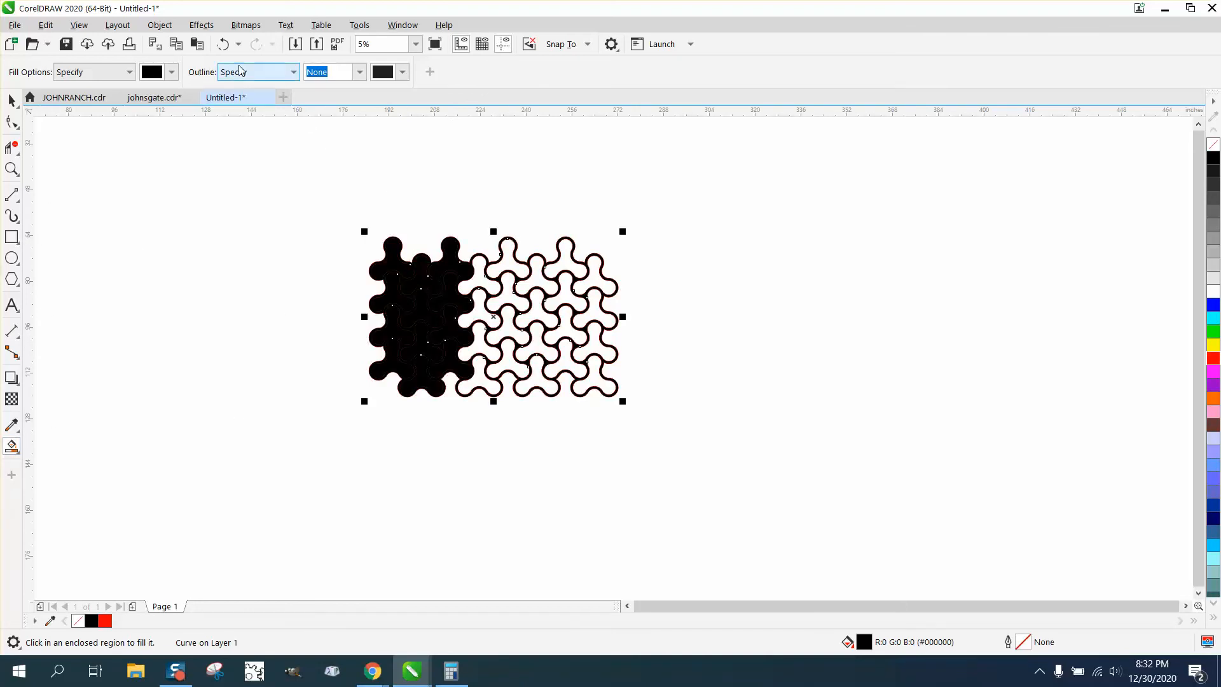
pyautogui.click(229, 44)
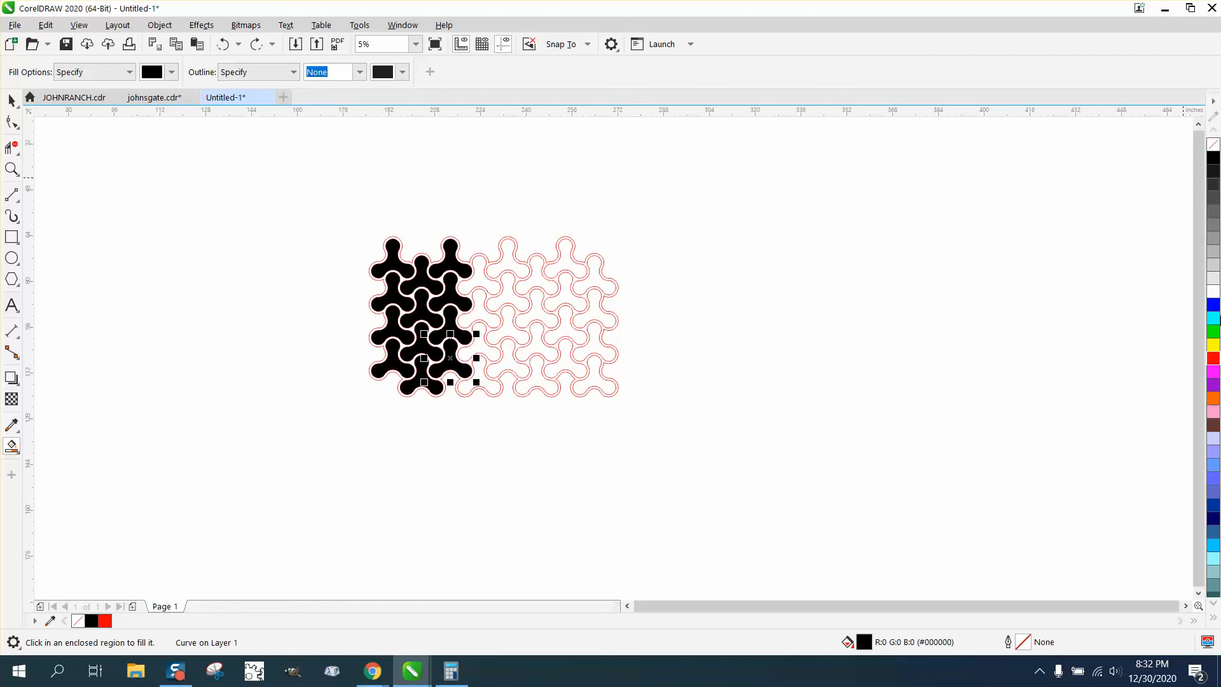
# Set the Smart Fill color to yellow and fill the connected band between the three-lobed shapes.
pyautogui.click(172, 72)
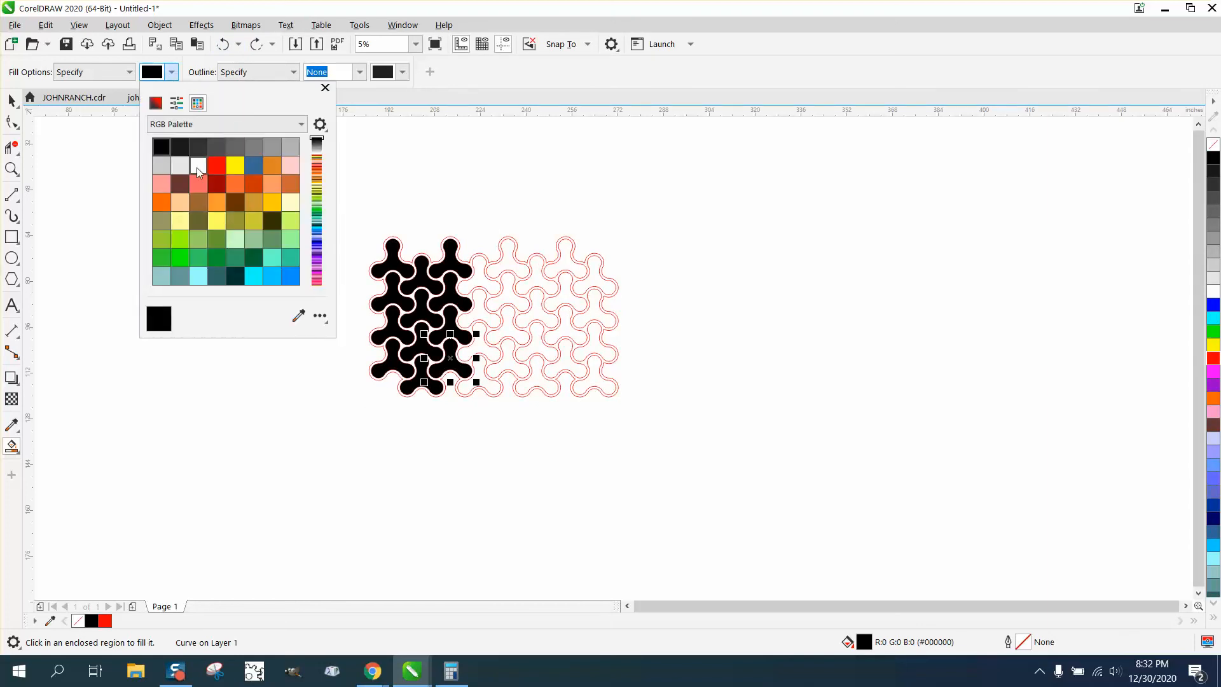
pyautogui.click(235, 165)
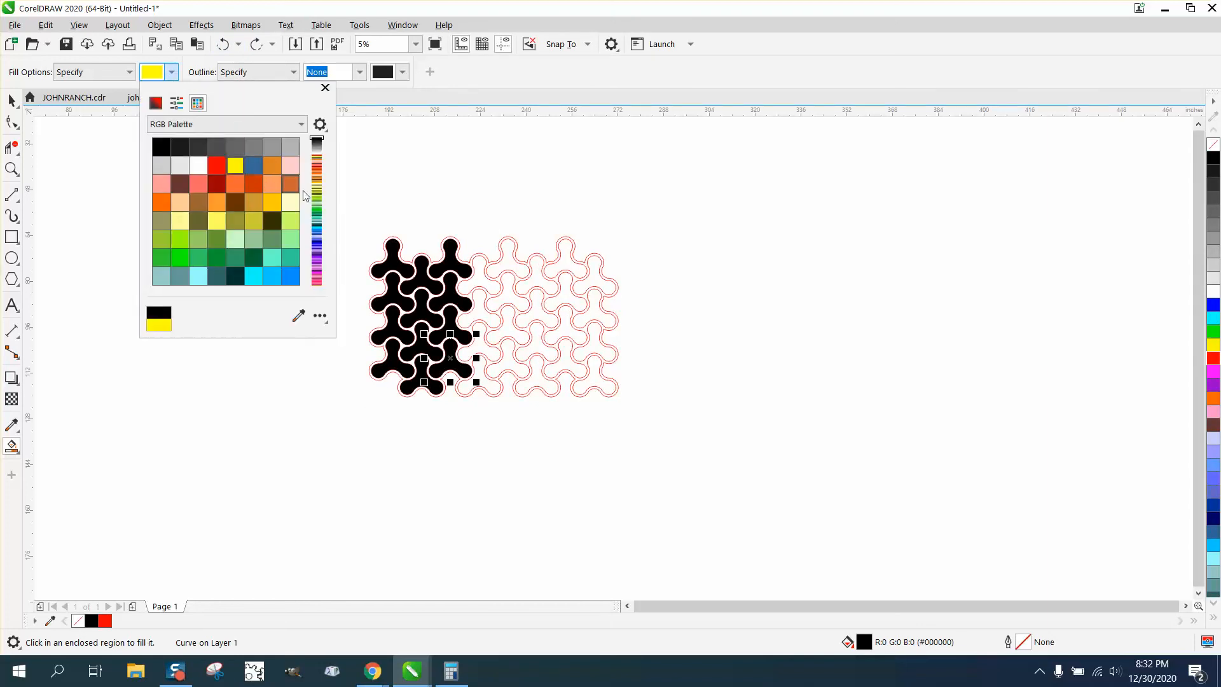
pyautogui.click(472, 259)
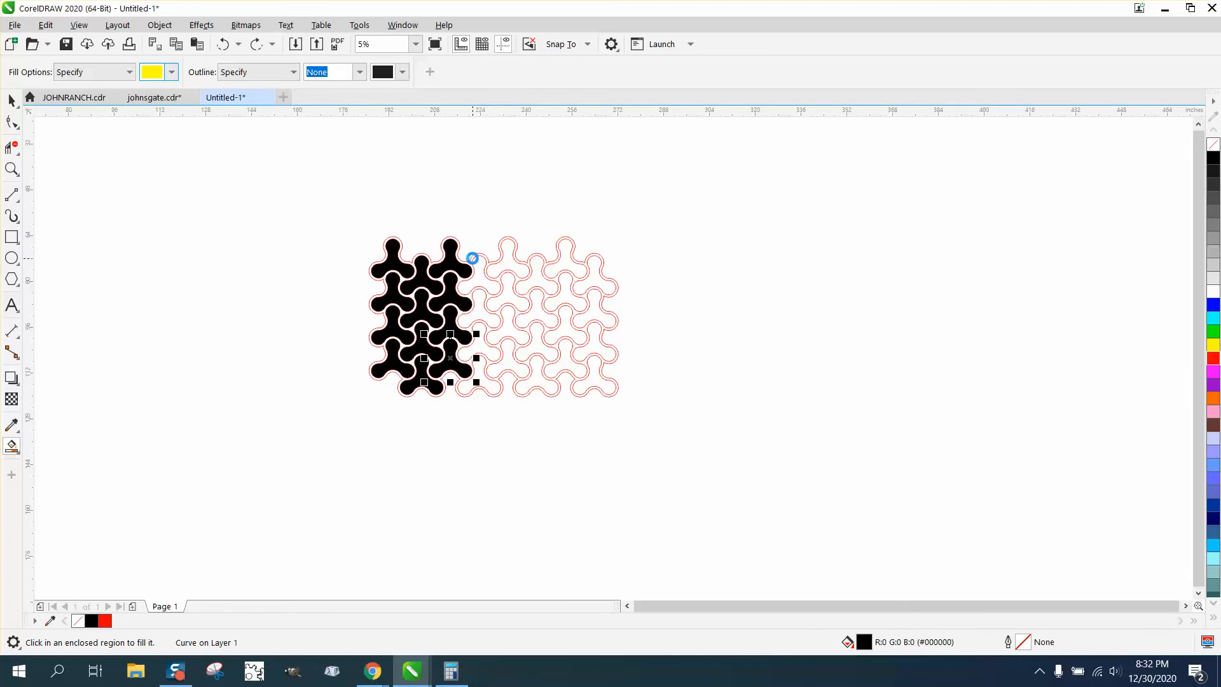
pyautogui.click(11, 169)
pyautogui.moveTo(354, 223); pyautogui.dragTo(676, 428)
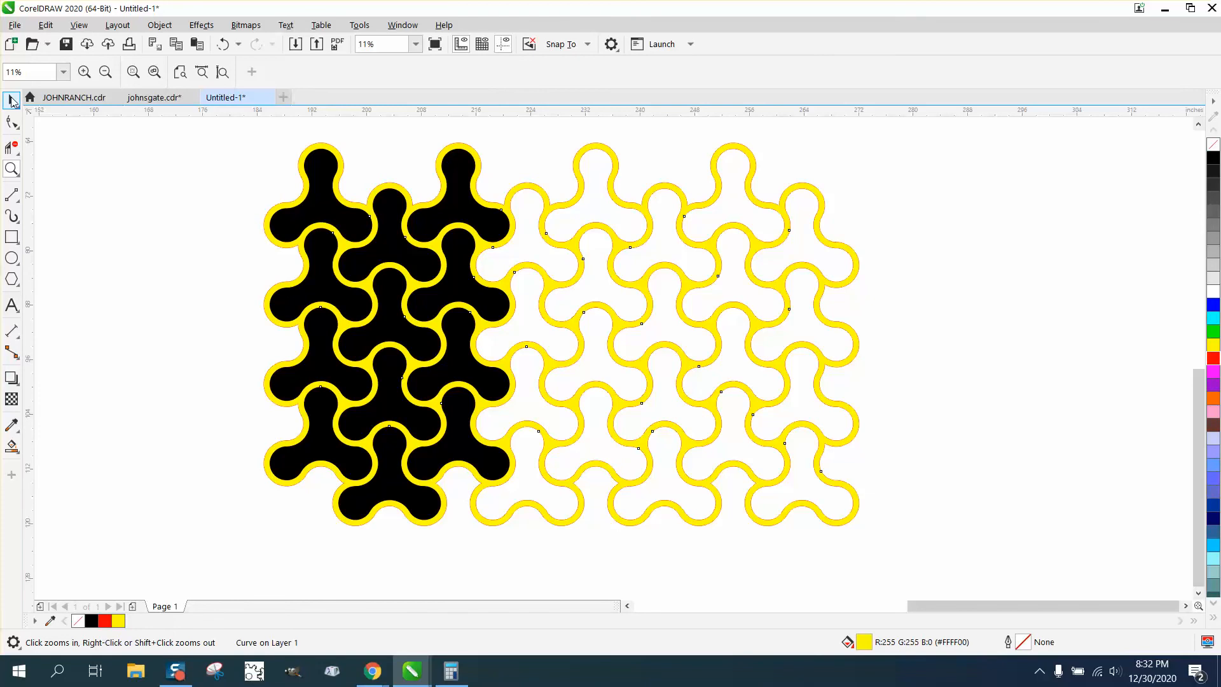
pyautogui.click(11, 101)
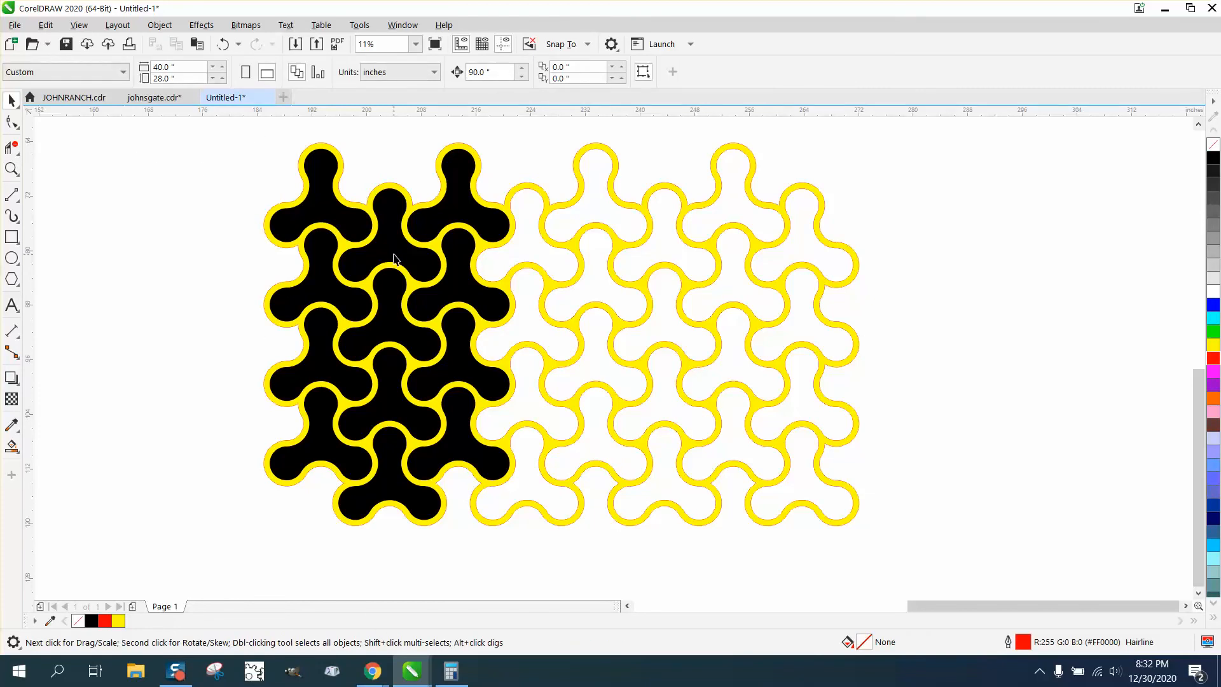
pyautogui.scroll(-2, 391, 253)
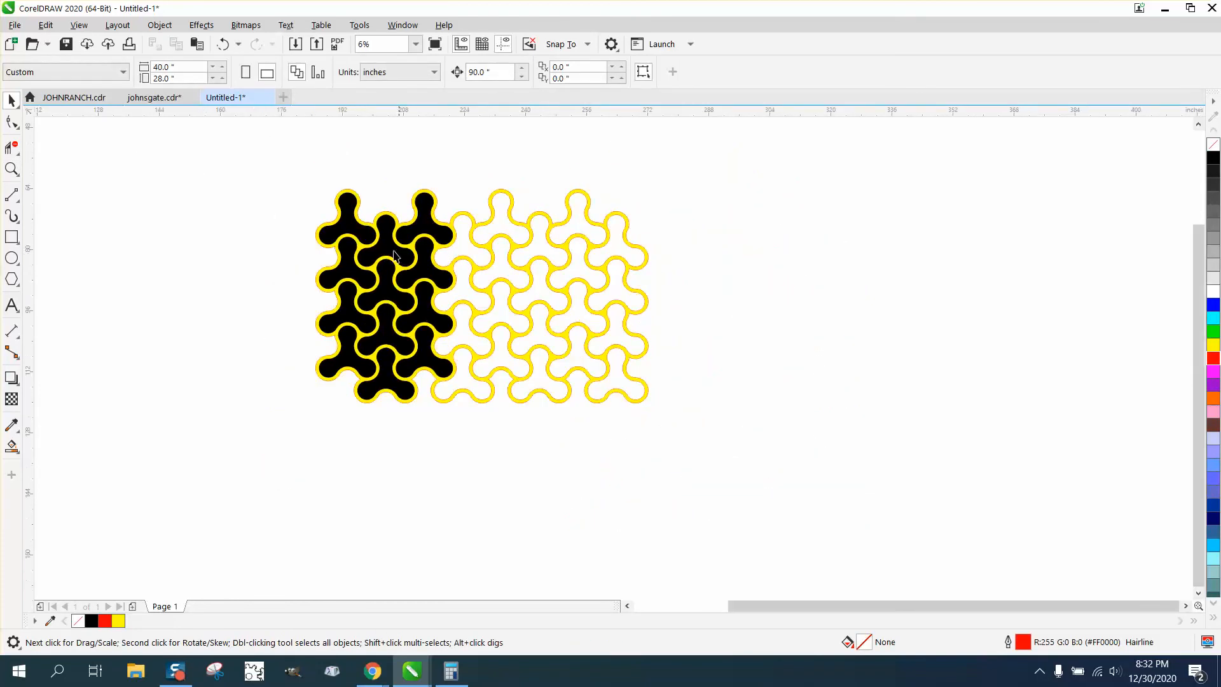
pyautogui.click(12, 168)
pyautogui.moveTo(313, 175); pyautogui.dragTo(782, 421)
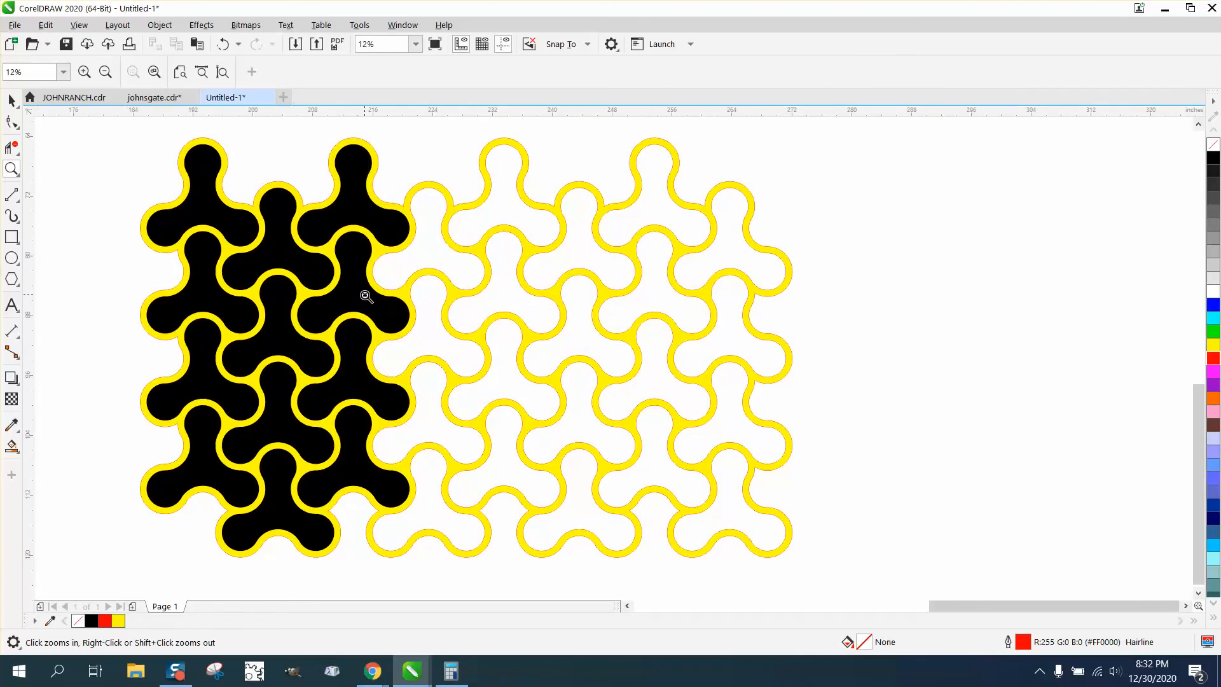
pyautogui.scroll(-2, 366, 291)
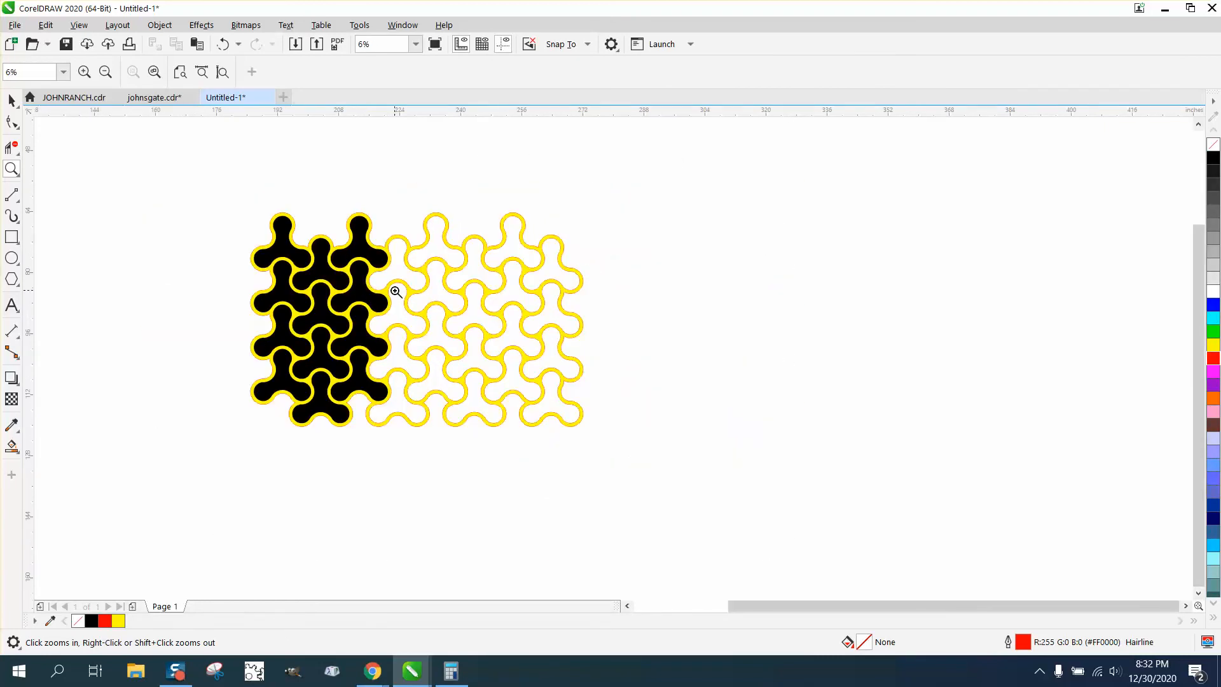